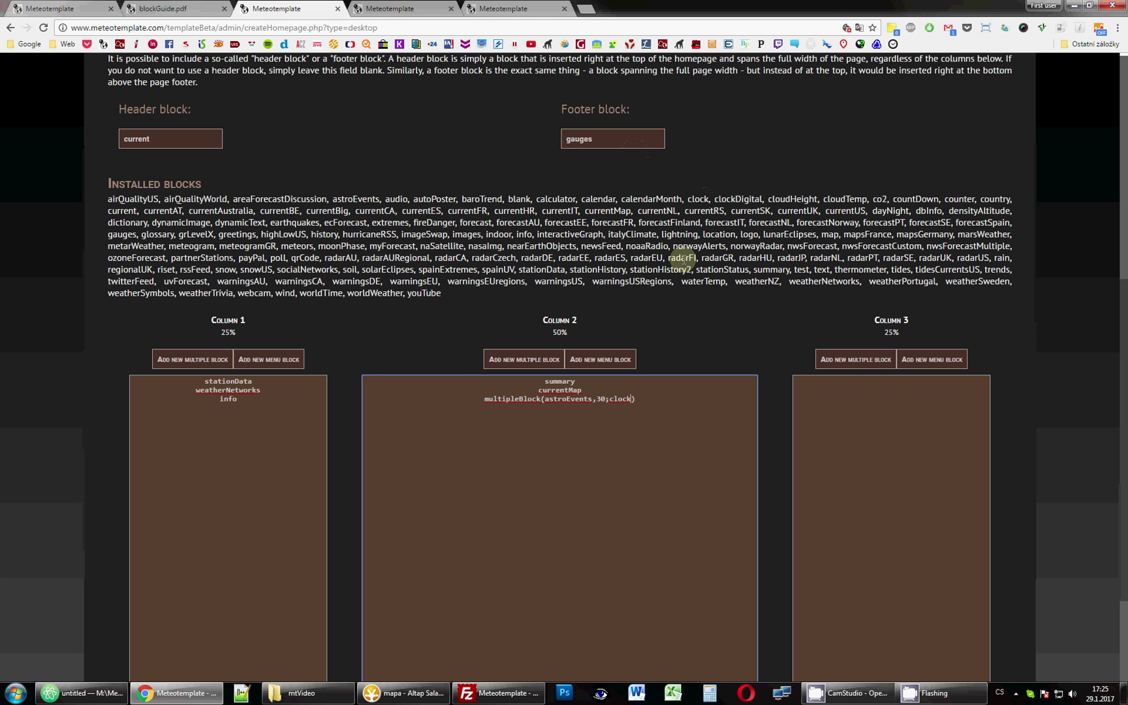
Step: Complete column 2's multiple block as multipleBlock(astroEvents,30;clock,70) and save the homepage layout
{"action": "type", "text": ";70"}
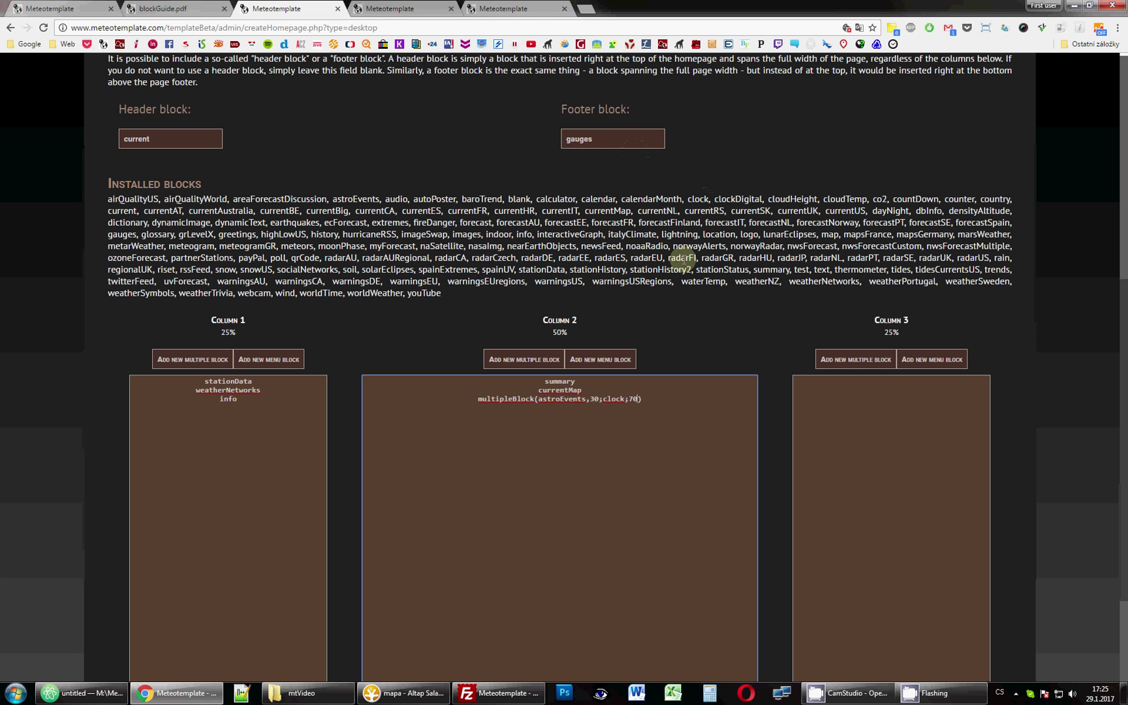
{"action": "left_click", "coordinate": [635, 412]}
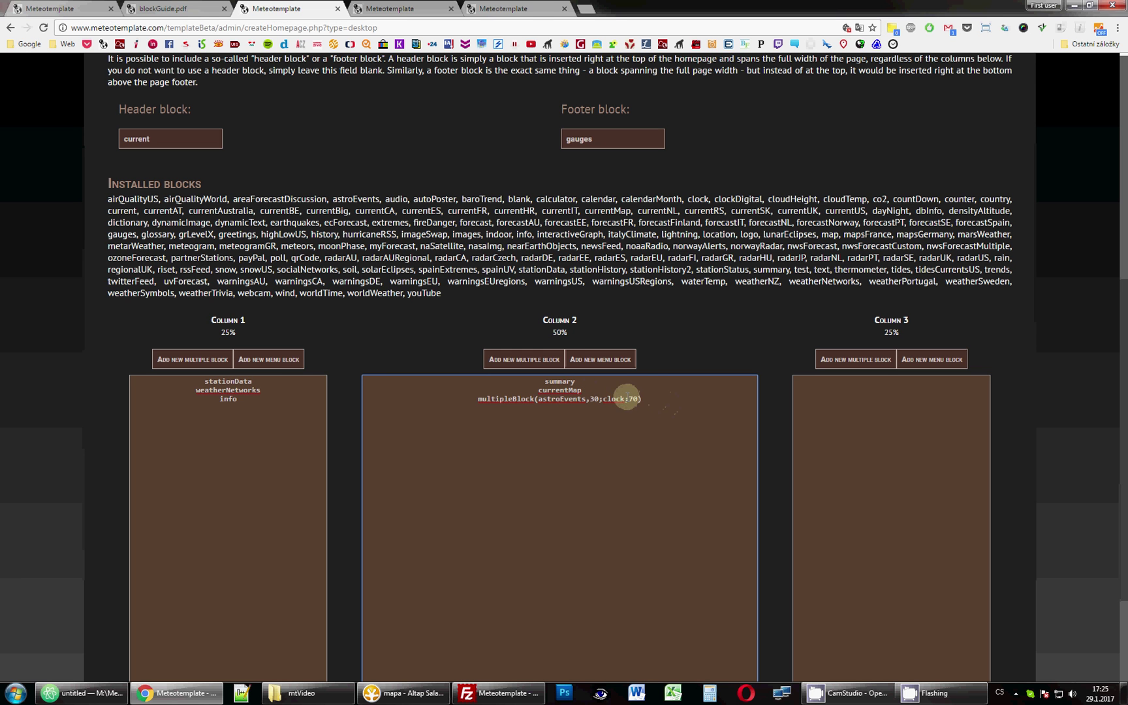
{"action": "left_click", "coordinate": [661, 395]}
{"action": "left_click", "coordinate": [630, 398]}
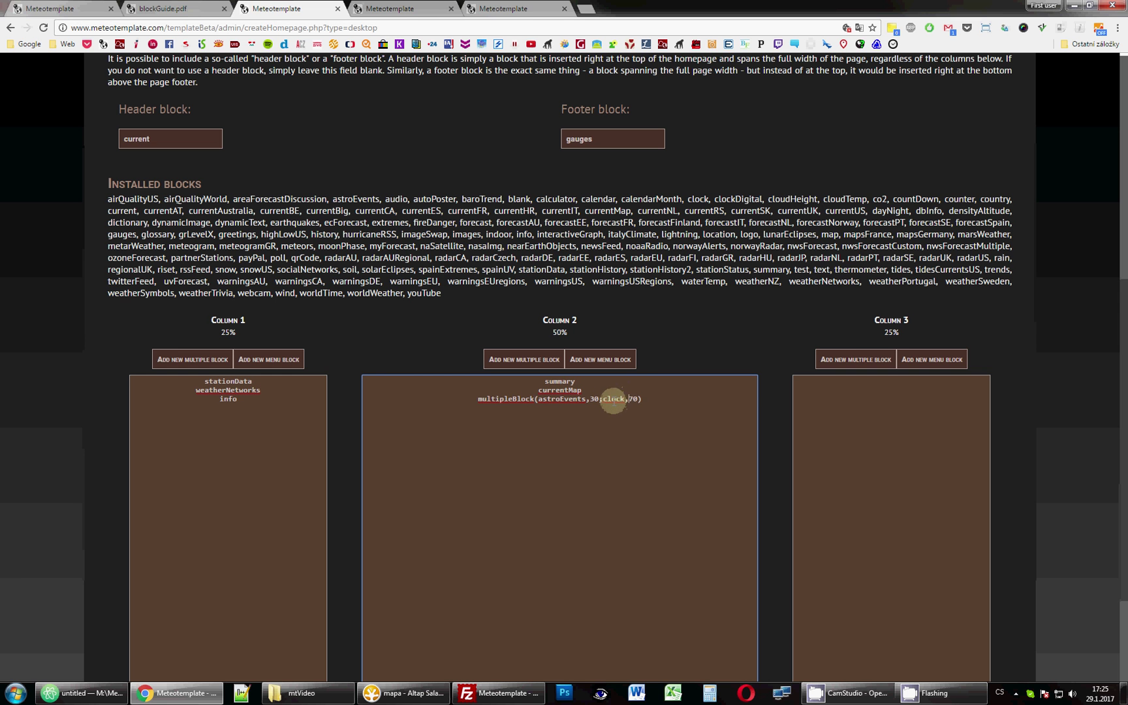
{"action": "scroll", "coordinate": [751, 365], "scroll_direction": "down", "scroll_amount": 3}
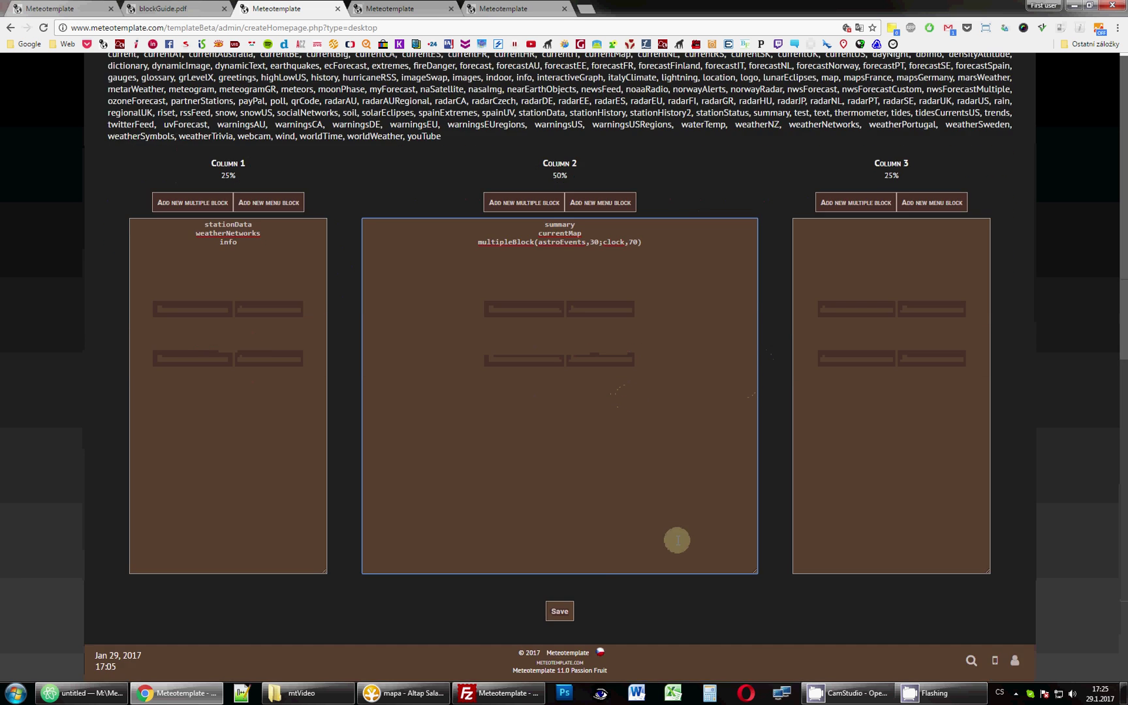
{"action": "left_click", "coordinate": [560, 612]}
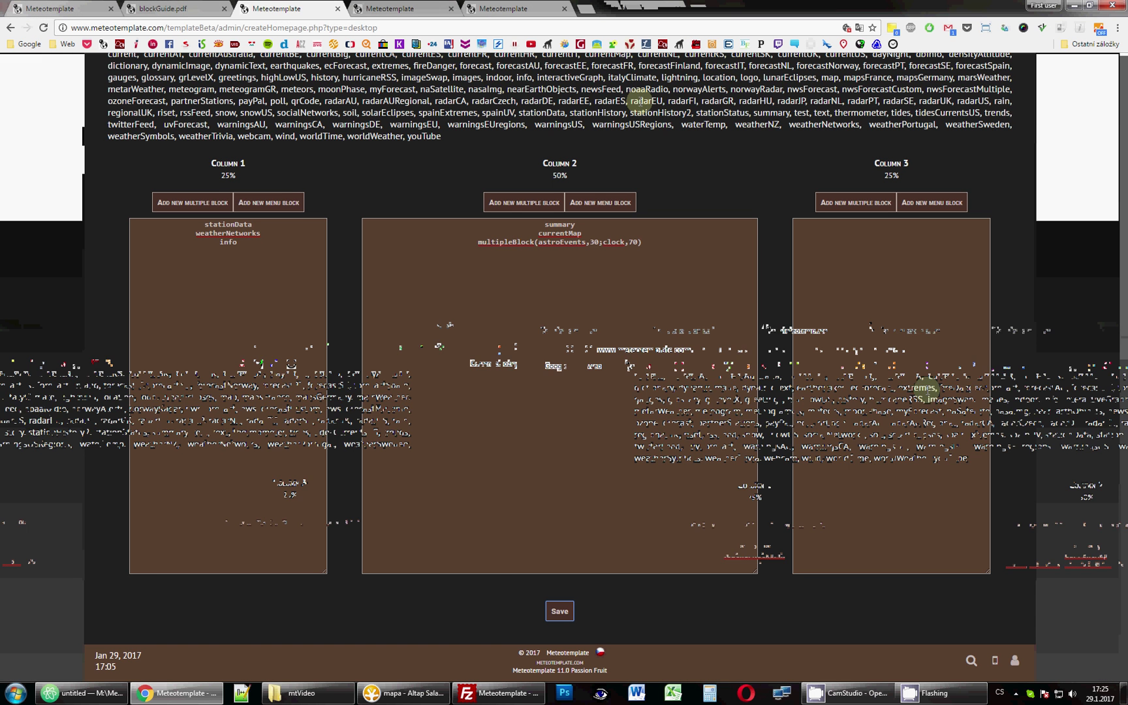
Step: Reload the desktop homepage and check the astronomical events and clock row beneath the Current conditions map
{"action": "left_click", "coordinate": [385, 8]}
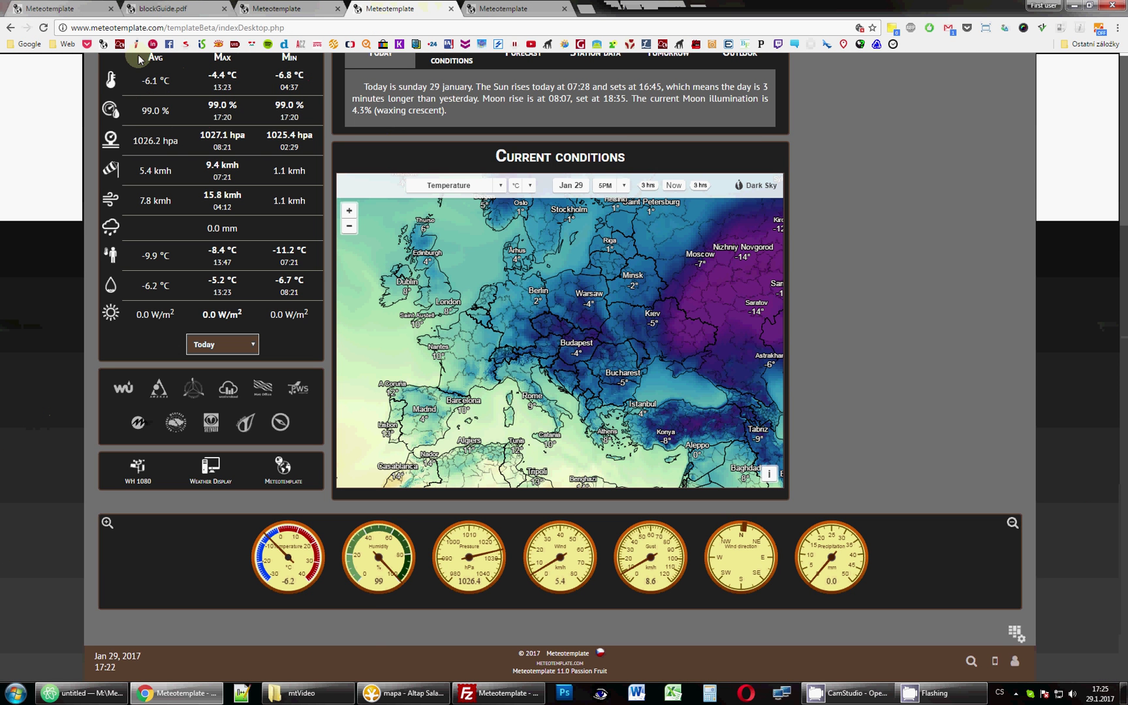
{"action": "left_click", "coordinate": [43, 27]}
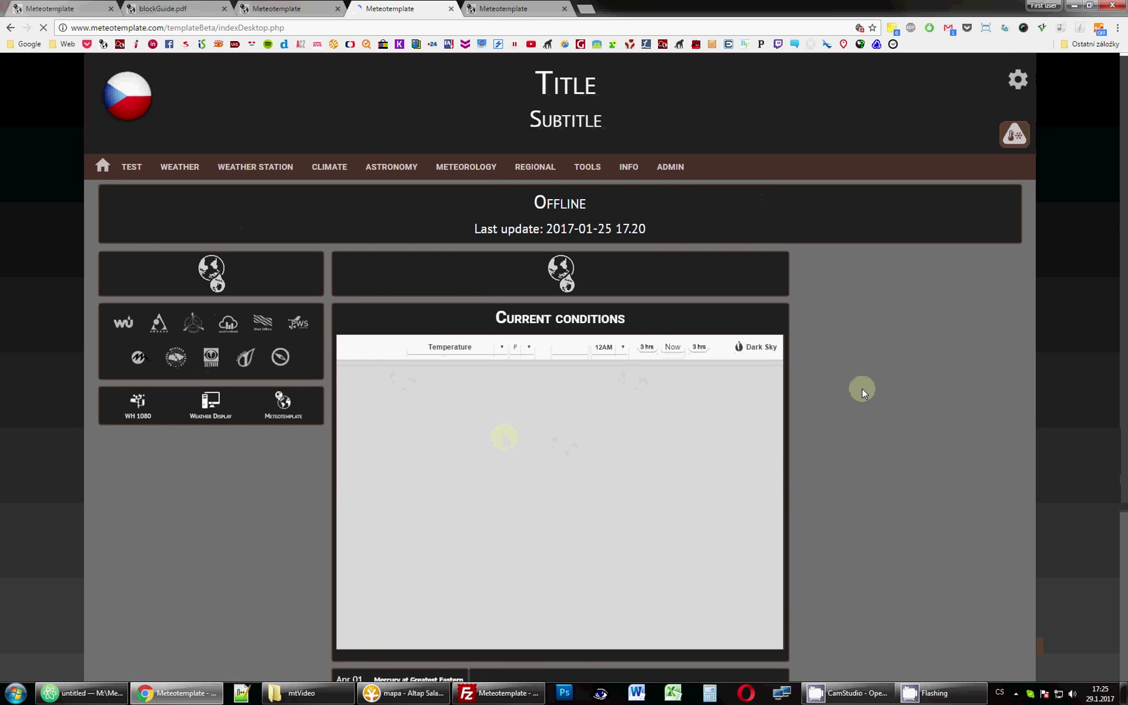
{"action": "scroll", "coordinate": [862, 389], "scroll_direction": "down", "scroll_amount": 4}
{"action": "scroll", "coordinate": [862, 389], "scroll_direction": "down", "scroll_amount": 1}
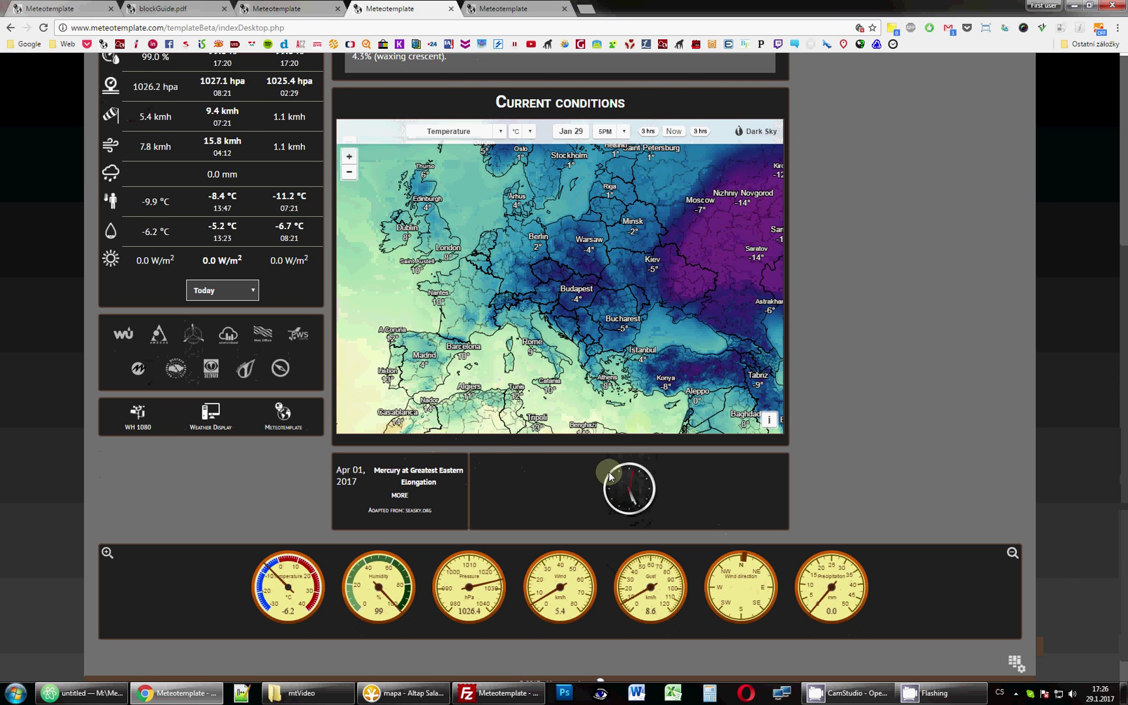
Step: Set the multiple block's widths to 70 for astroEvents and 30 for clock, save the layout and reload the desktop homepage
{"action": "left_click", "coordinate": [272, 7]}
{"action": "double_click", "coordinate": [594, 242]}
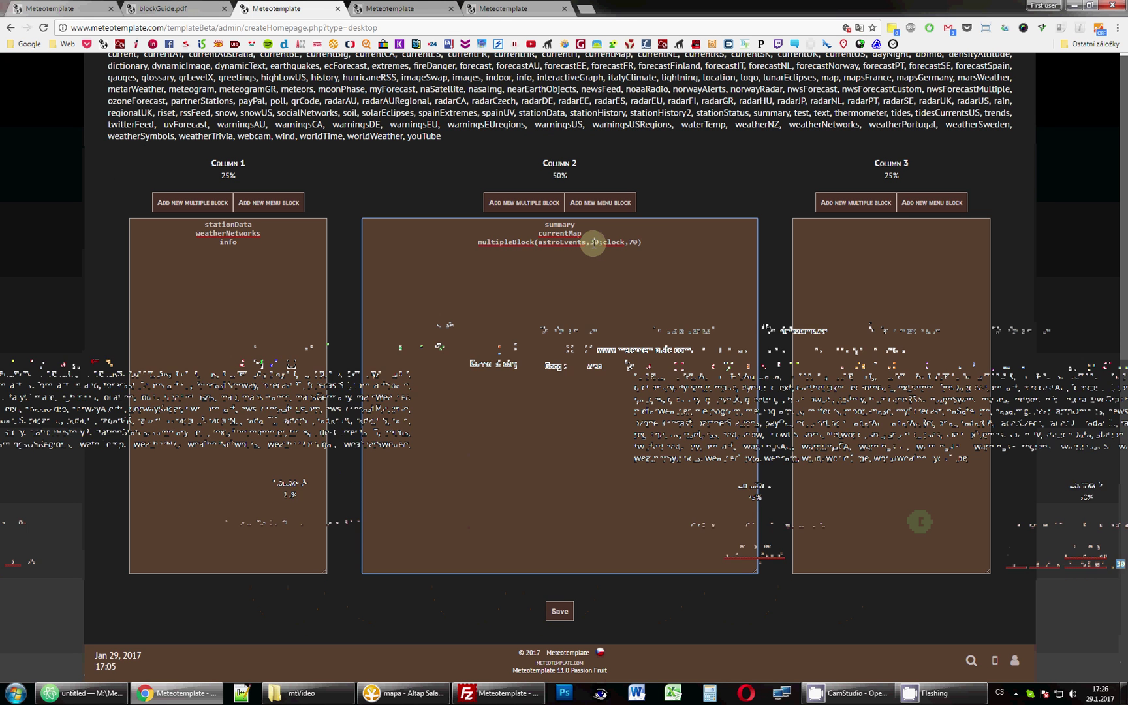
{"action": "type", "text": "70"}
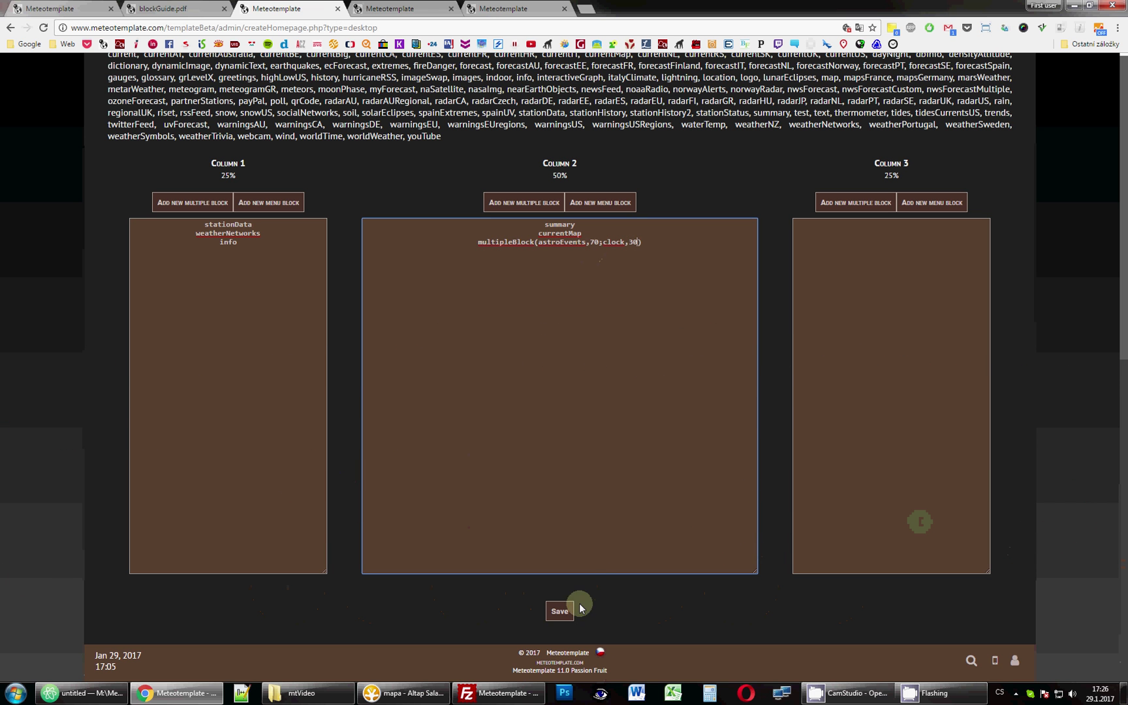
{"action": "left_click", "coordinate": [565, 614]}
{"action": "left_click", "coordinate": [657, 93]}
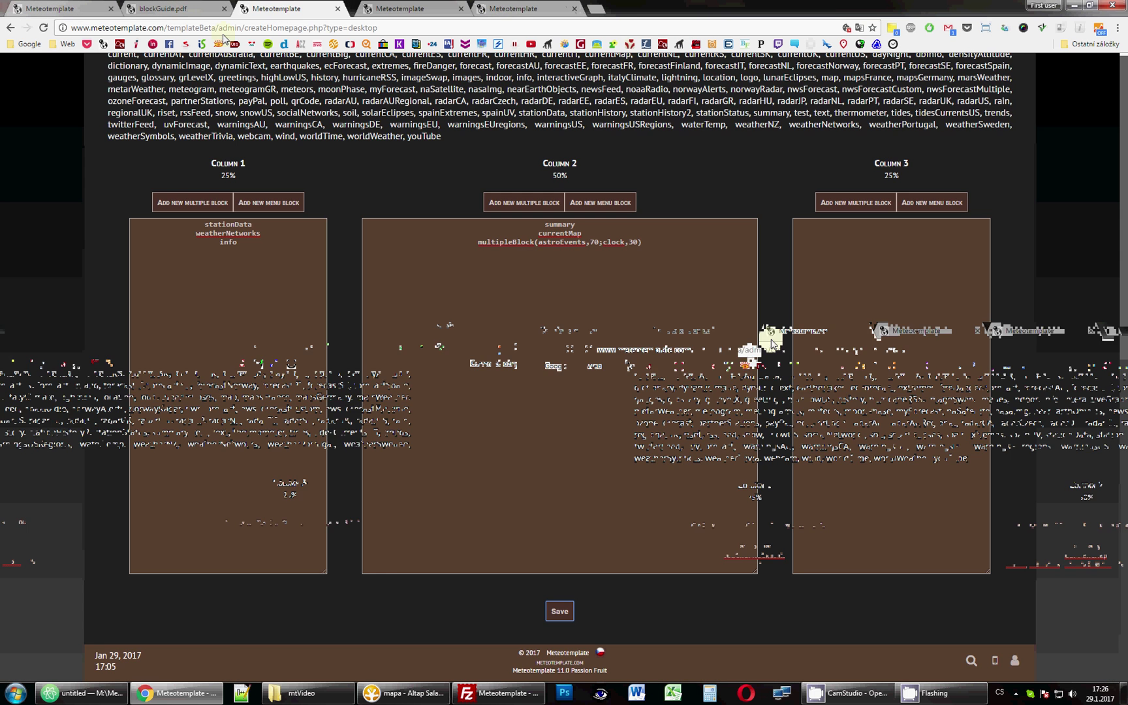
{"action": "left_click", "coordinate": [350, 9]}
{"action": "left_click", "coordinate": [43, 28]}
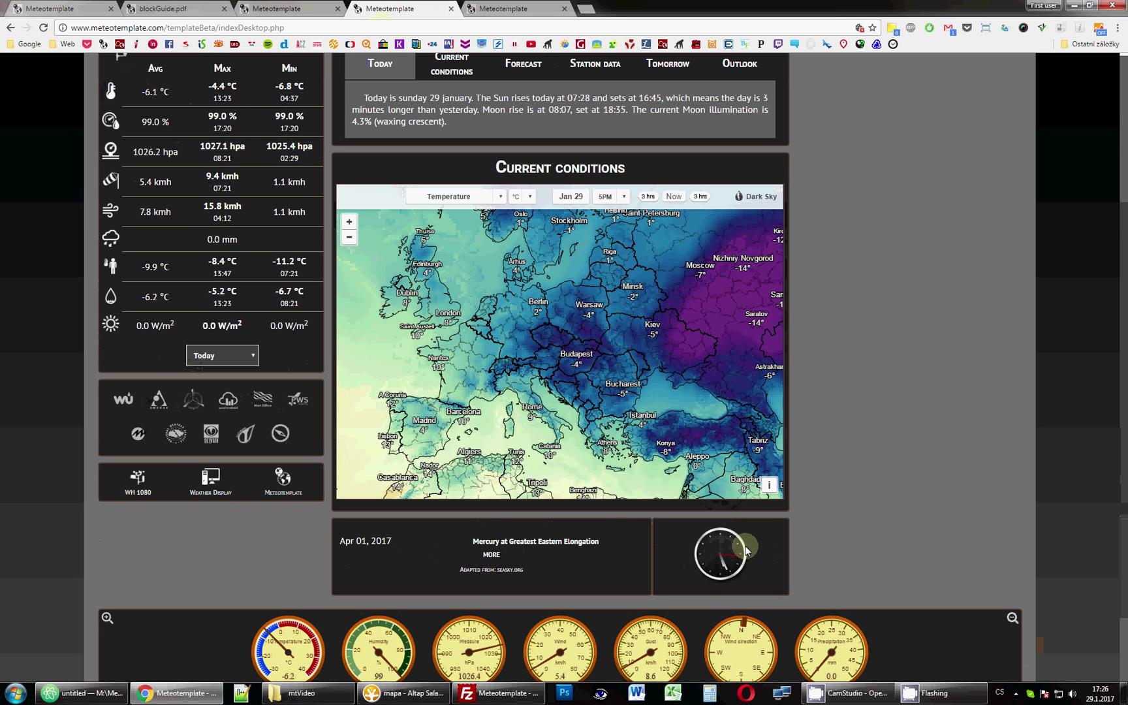
Step: In the homepage editor, append a text block with the value 0 after clock in column 2's multiple block
{"action": "left_click", "coordinate": [319, 7]}
{"action": "left_click", "coordinate": [639, 243]}
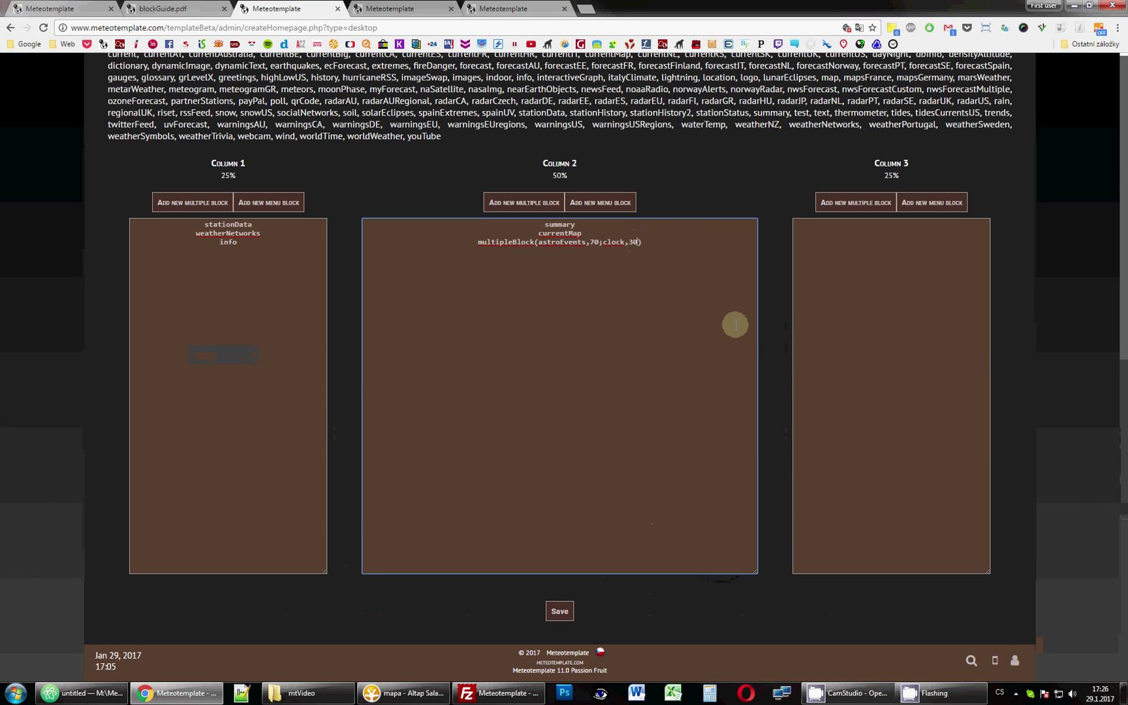
{"action": "type", "text": ";"}
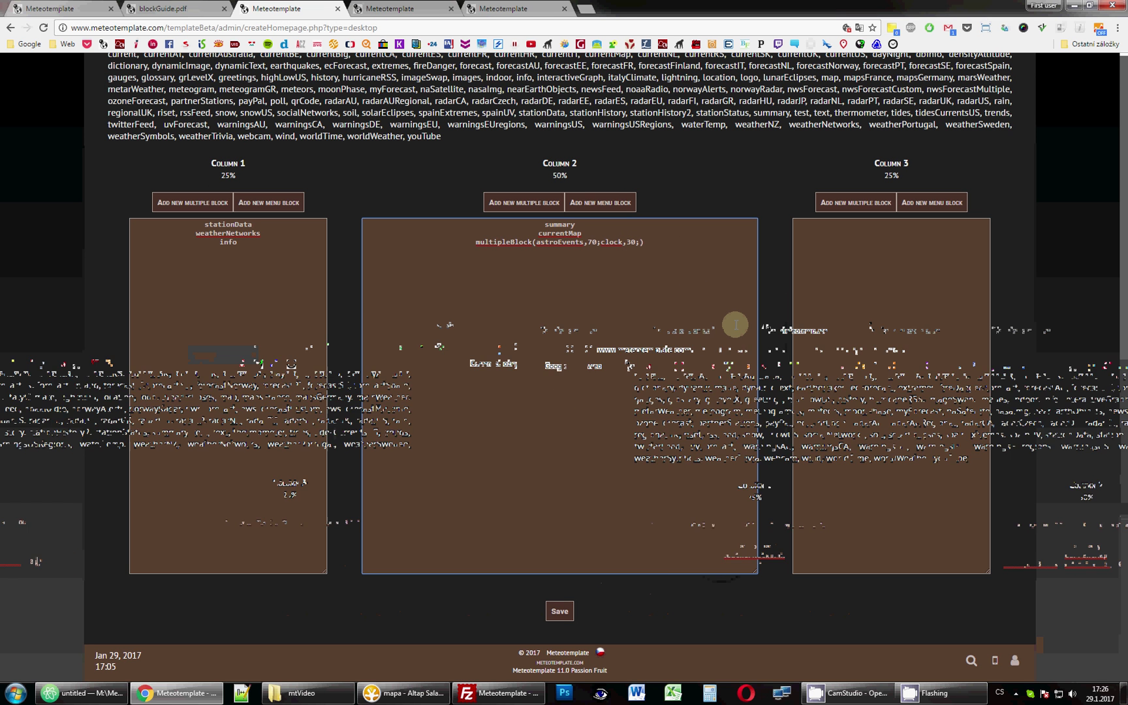
{"action": "type", "text": "text"}
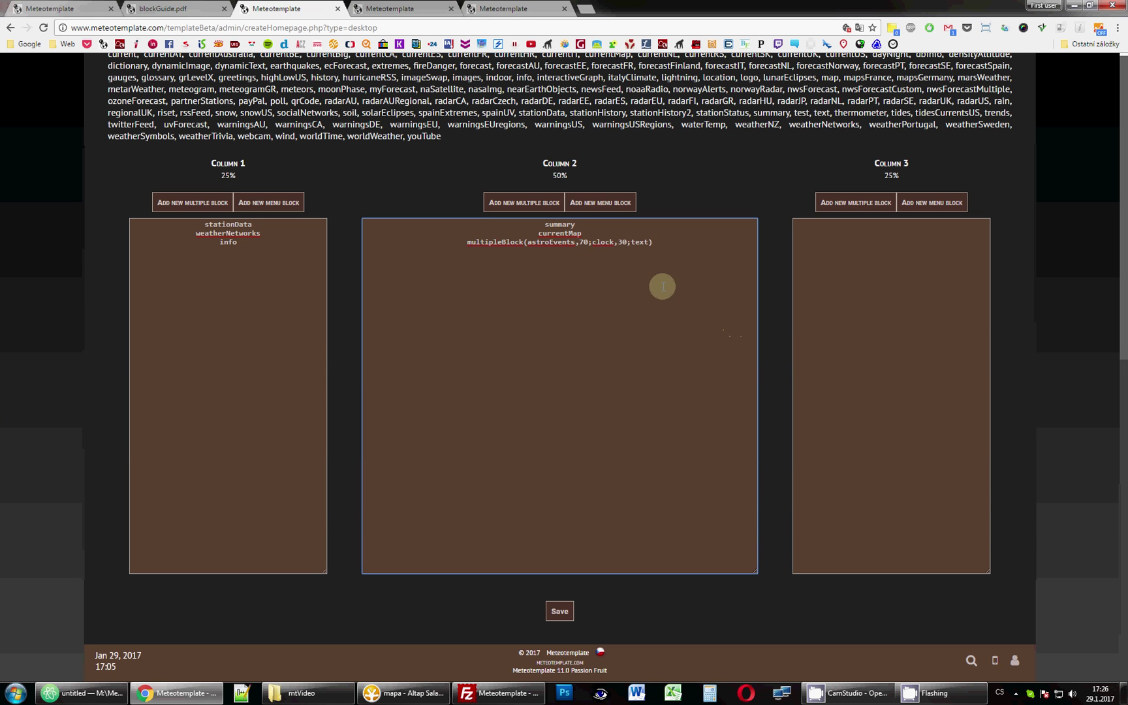
{"action": "double_click", "coordinate": [583, 242]}
{"action": "double_click", "coordinate": [624, 242]}
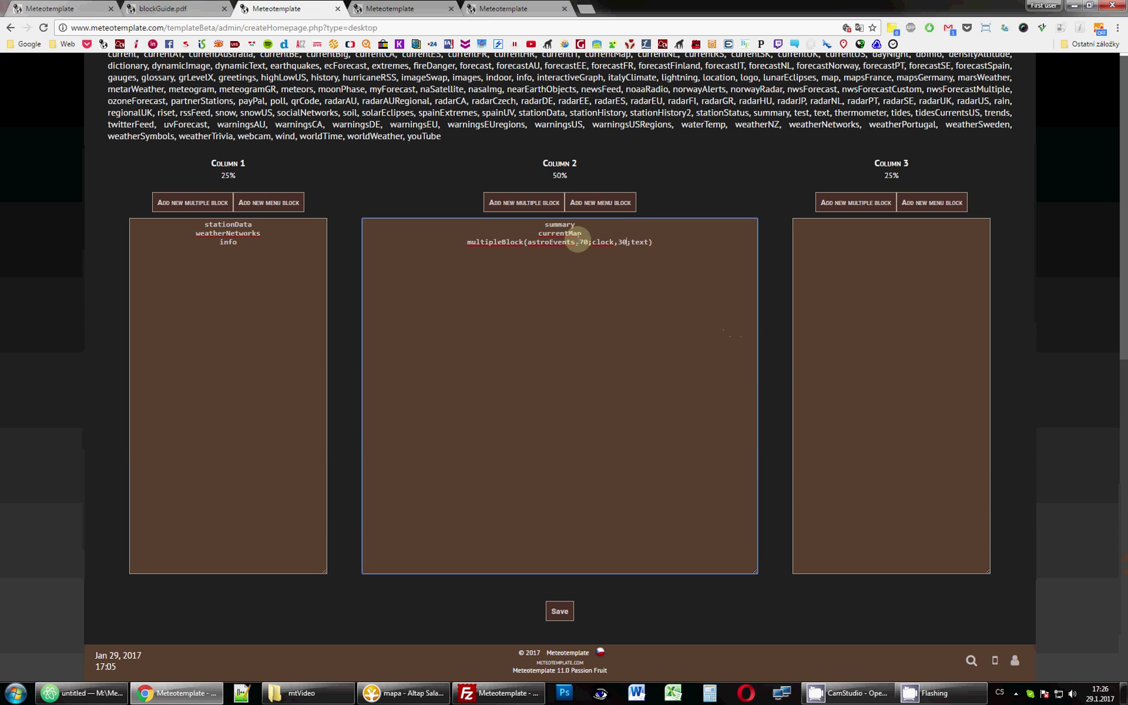
{"action": "left_click", "coordinate": [581, 241]}
{"action": "left_click", "coordinate": [647, 242]}
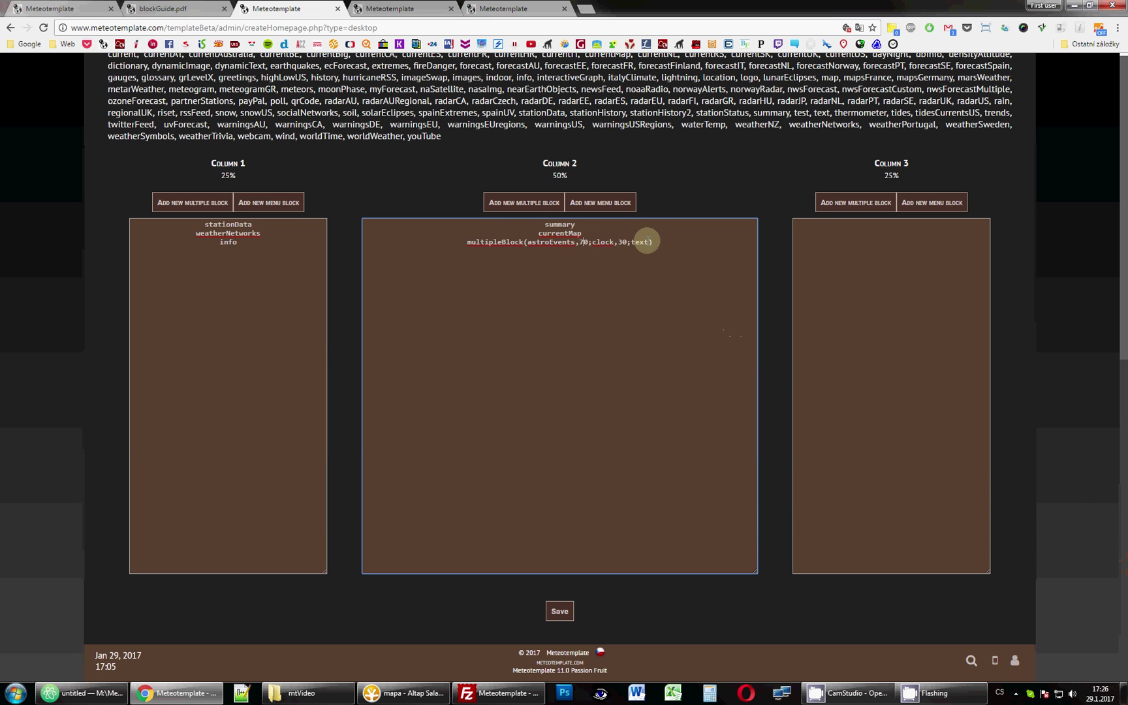
{"action": "type", "text": ",0"}
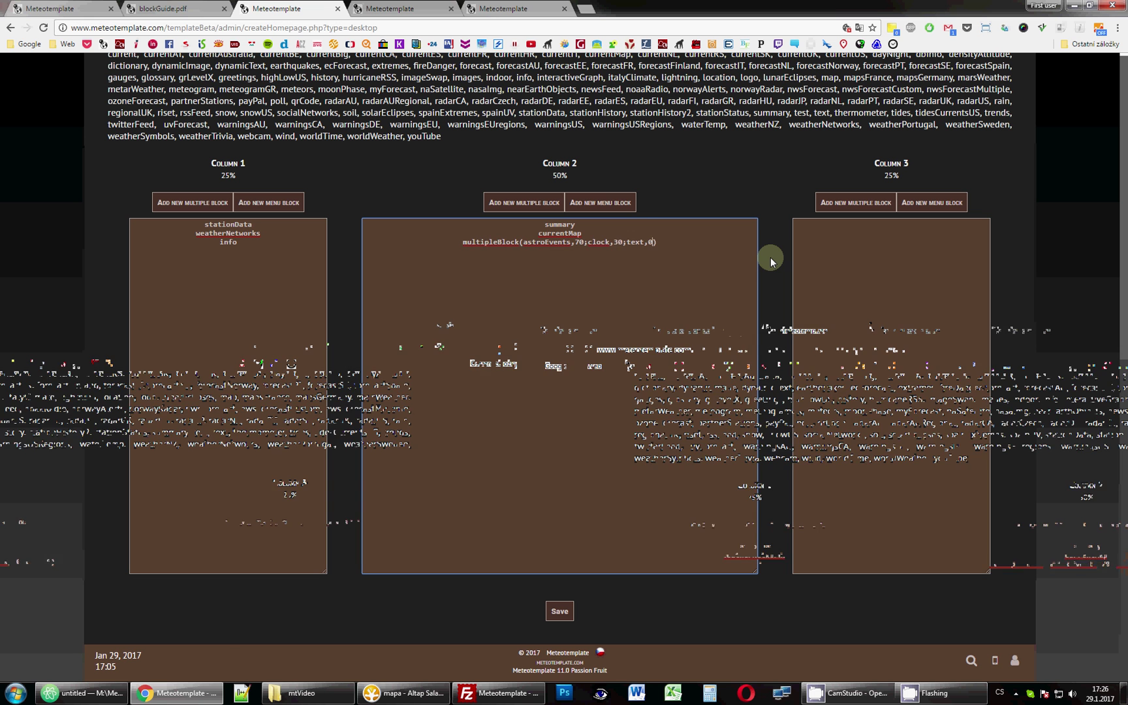
Step: In column 2's multiple block, set the astroEvents width to 30 and the text width to 40
{"action": "double_click", "coordinate": [618, 242]}
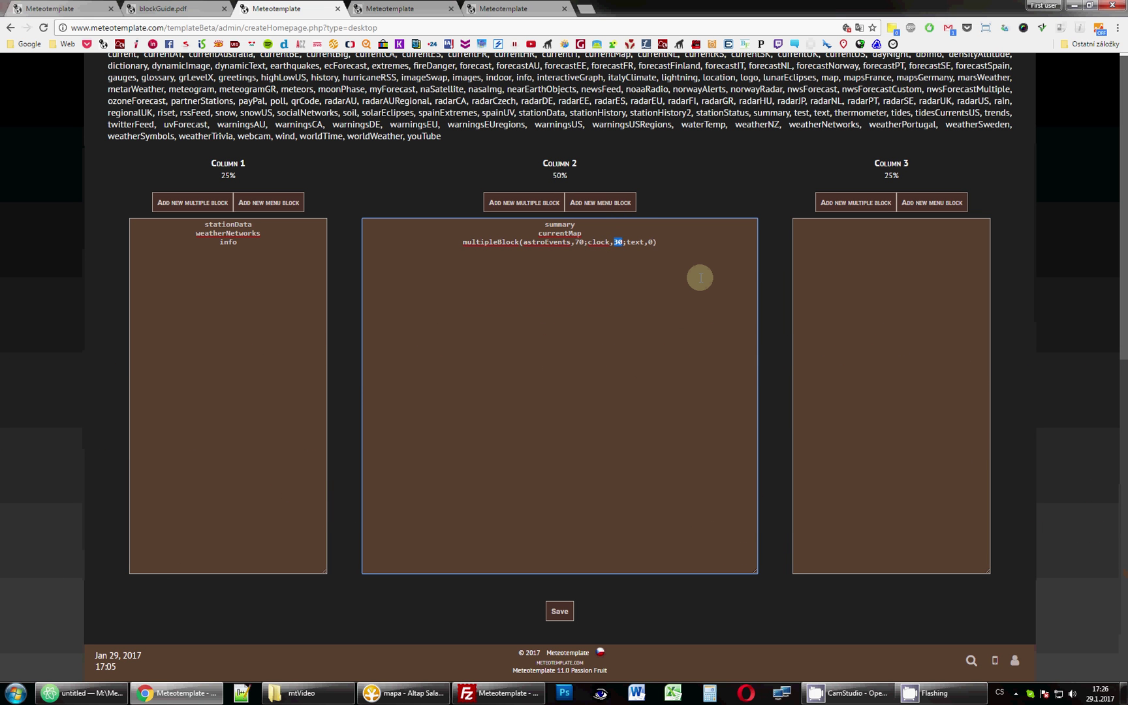
{"action": "key", "text": "Left"}
{"action": "key", "text": "Left"}
{"action": "key", "text": "Left"}
{"action": "key", "text": "Left"}
{"action": "key", "text": "Left"}
{"action": "key", "text": "Left"}
{"action": "key", "text": "Left"}
{"action": "key", "text": "Left"}
{"action": "key", "text": "Left"}
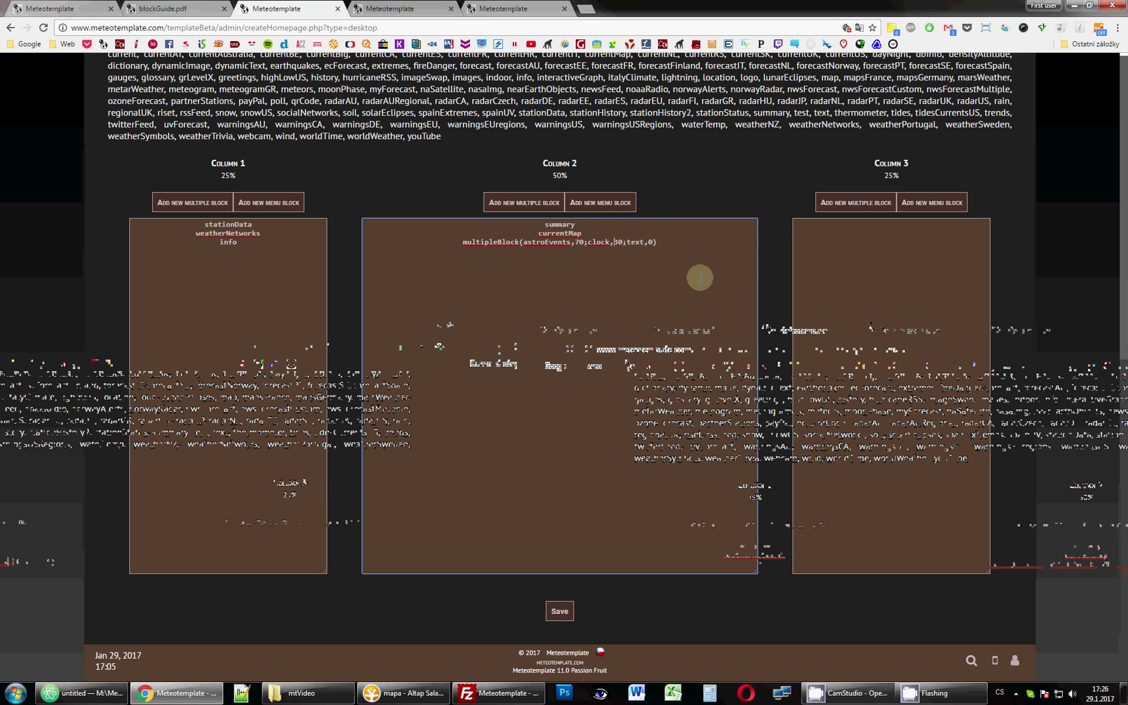
{"action": "key", "text": "BackSpace"}
{"action": "type", "text": "3"}
{"action": "key", "text": "Right"}
{"action": "key", "text": "Right"}
{"action": "key", "text": "Right"}
{"action": "key", "text": "Right"}
{"action": "key", "text": "Right"}
{"action": "key", "text": "Right"}
{"action": "key", "text": "Right"}
{"action": "key", "text": "Right"}
{"action": "key", "text": "Right"}
{"action": "key", "text": "Right"}
{"action": "key", "text": "Right"}
{"action": "key", "text": "Right"}
{"action": "key", "text": "Right"}
{"action": "key", "text": "Right"}
{"action": "key", "text": "Right"}
{"action": "key", "text": "Right"}
{"action": "type", "text": "4"}
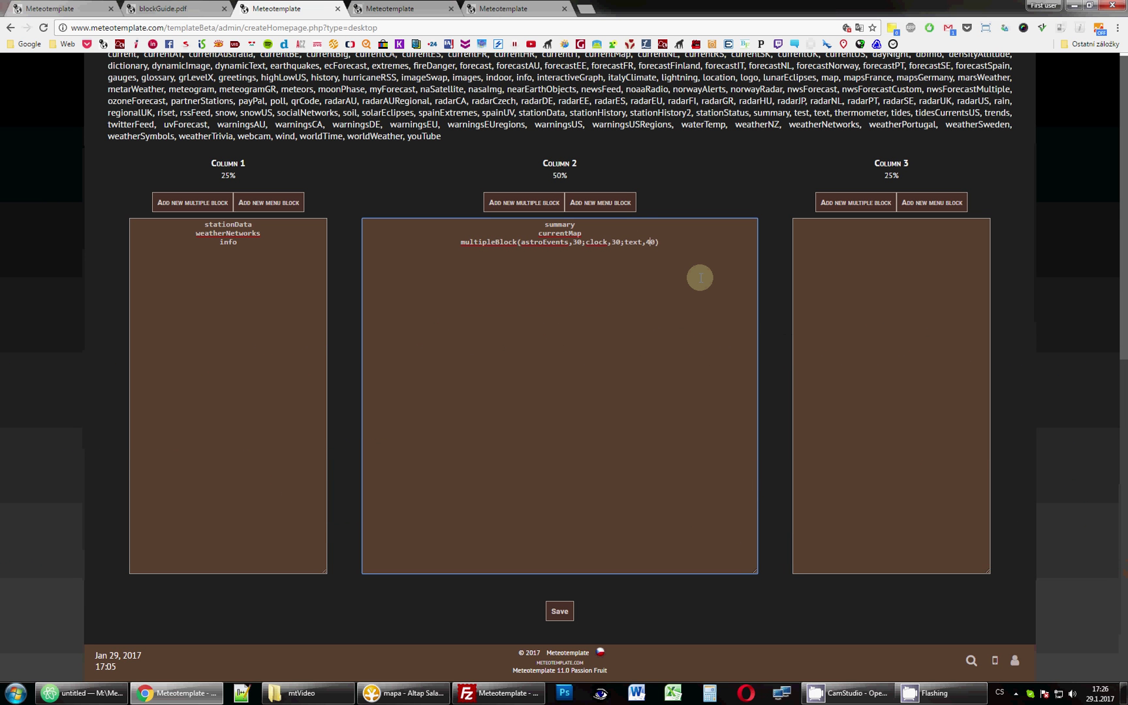
Step: Save the homepage layout with the three-part multiple block and reload the desktop homepage
{"action": "left_click", "coordinate": [560, 611]}
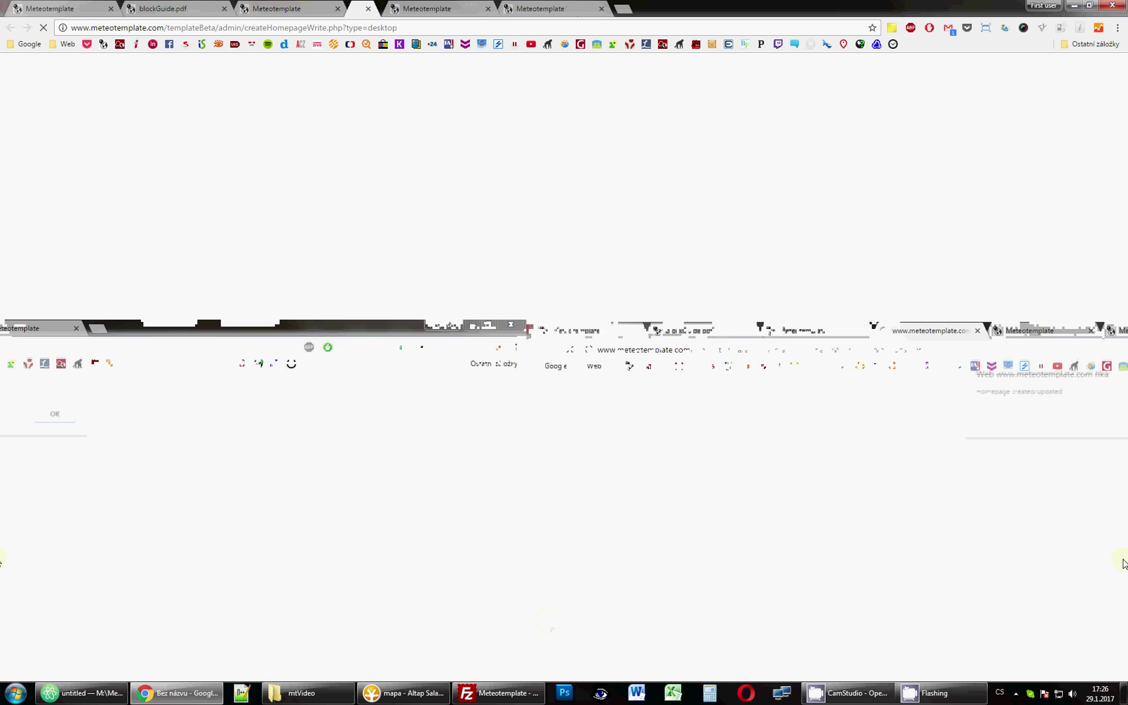
{"action": "left_click", "coordinate": [661, 97]}
{"action": "left_click", "coordinate": [366, 9]}
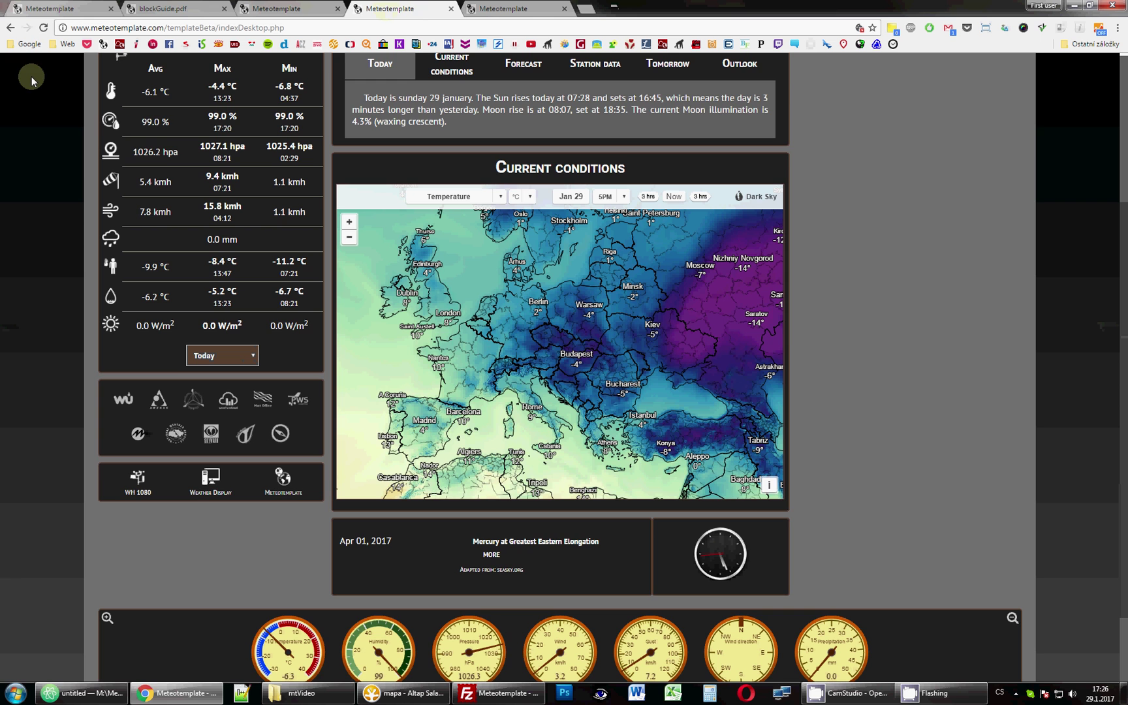
{"action": "left_click", "coordinate": [43, 28]}
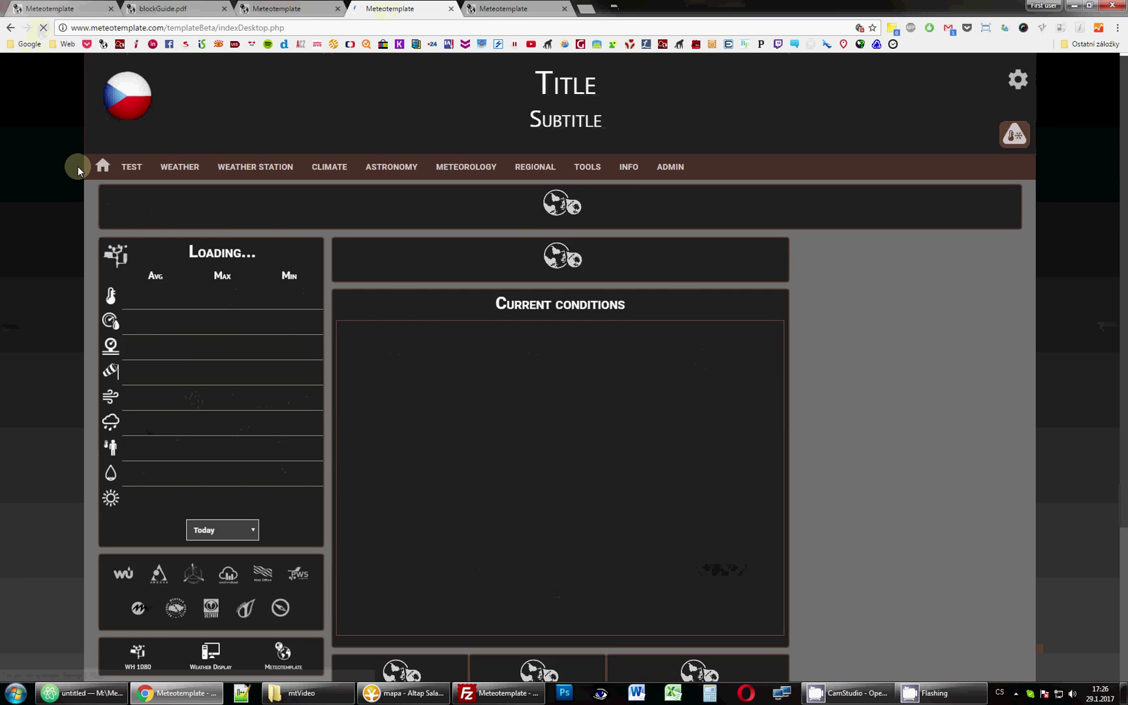
Step: Examine the three-part row on the desktop homepage, comparing its block widths with the multiple block entry in column 2
{"action": "scroll", "coordinate": [839, 366], "scroll_direction": "down", "scroll_amount": 7}
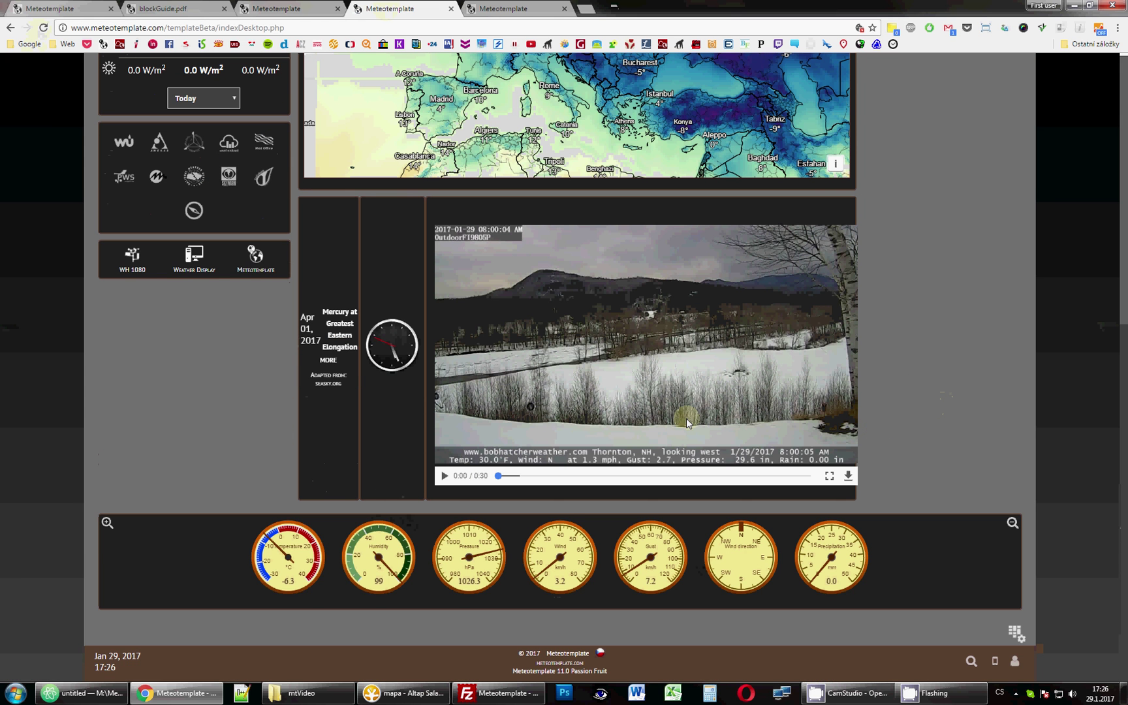
{"action": "scroll", "coordinate": [572, 354], "scroll_direction": "up", "scroll_amount": 1}
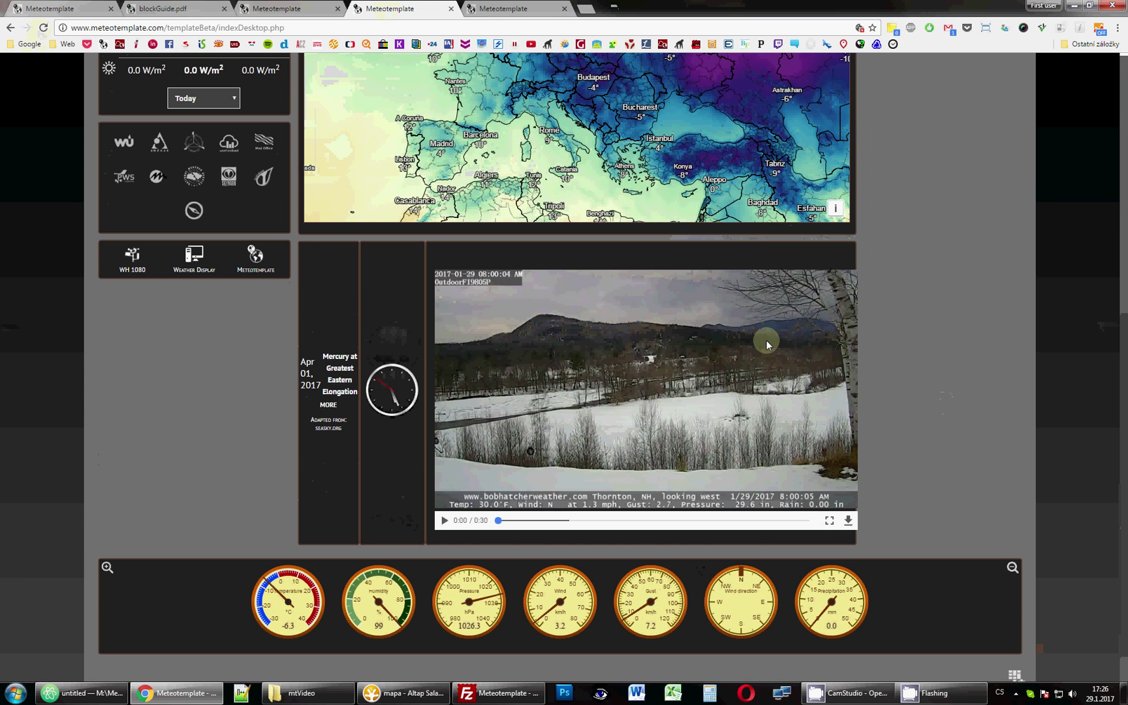
{"action": "scroll", "coordinate": [766, 344], "scroll_direction": "down", "scroll_amount": 1}
{"action": "scroll", "coordinate": [766, 344], "scroll_direction": "up", "scroll_amount": 2}
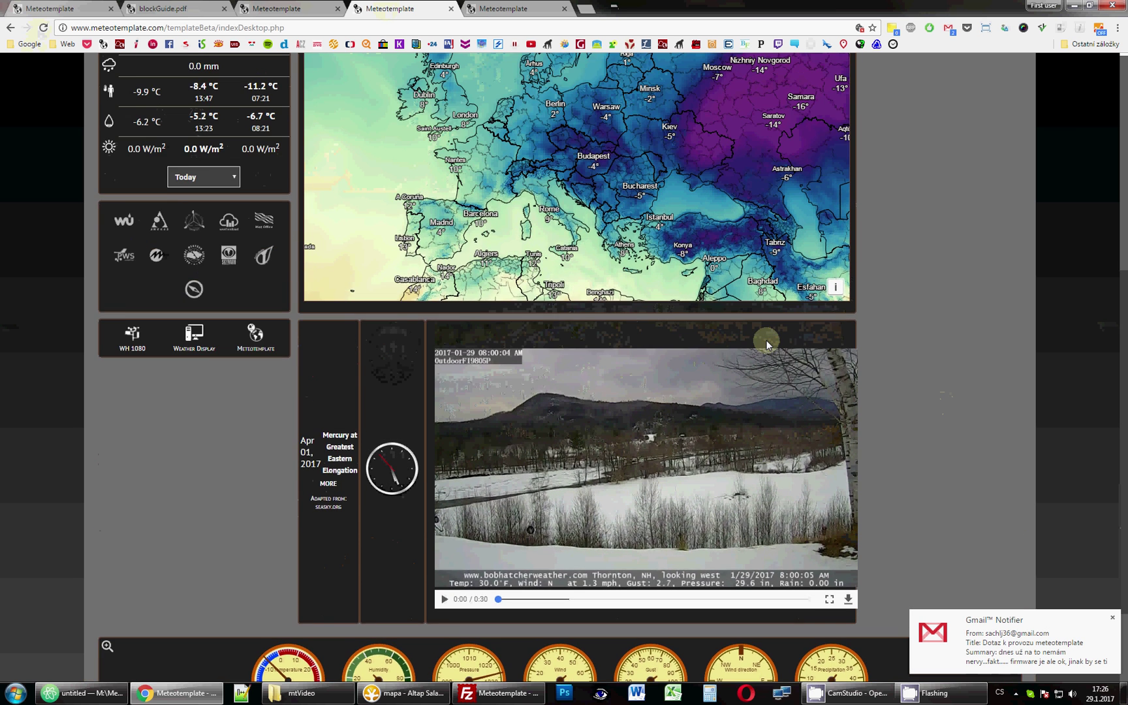
{"action": "scroll", "coordinate": [766, 340], "scroll_direction": "down", "scroll_amount": 2}
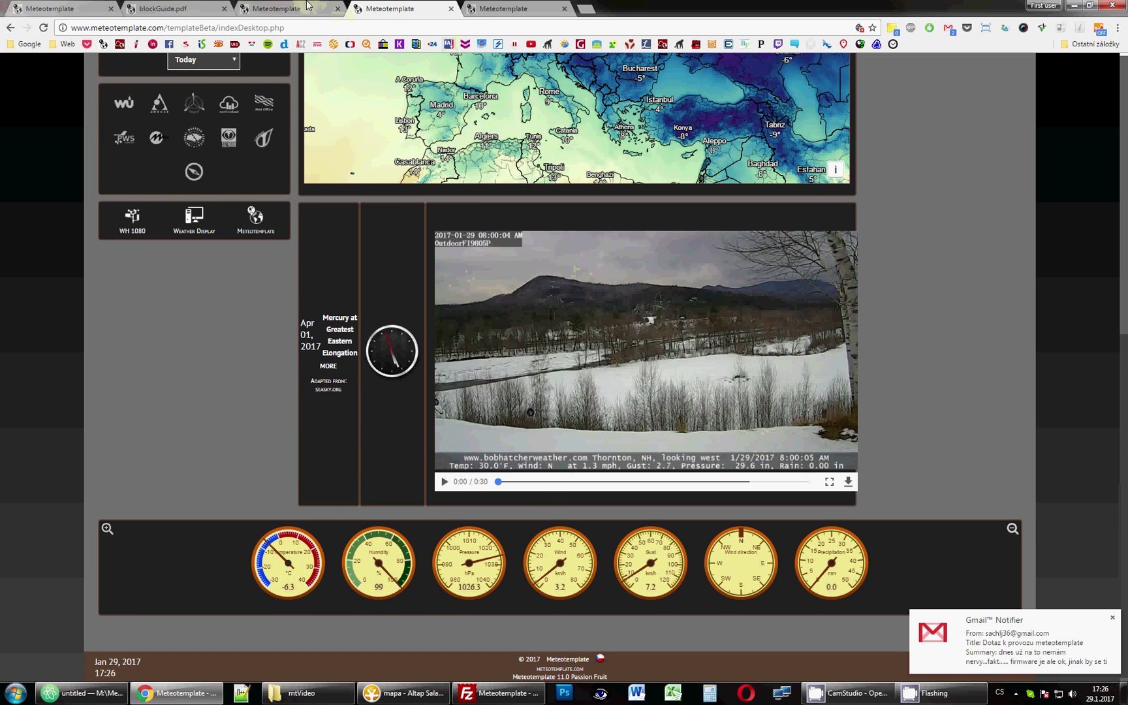
{"action": "left_click", "coordinate": [308, 7]}
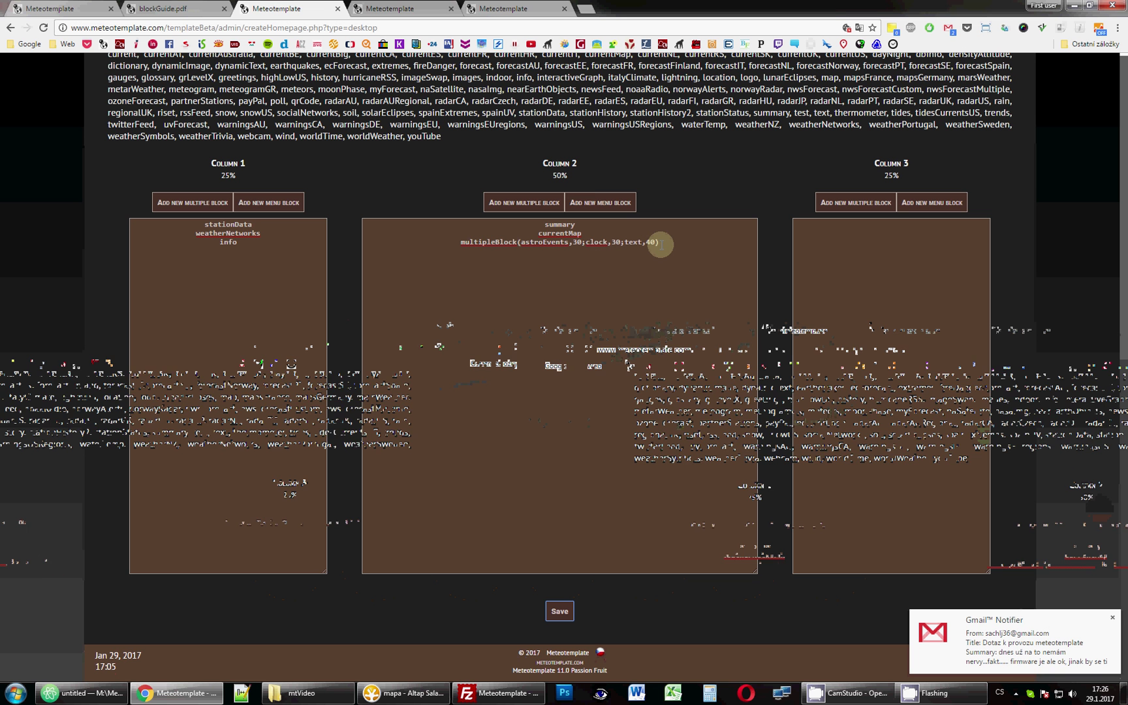
{"action": "left_click", "coordinate": [457, 6]}
{"action": "scroll", "coordinate": [640, 130], "scroll_direction": "up", "scroll_amount": 5}
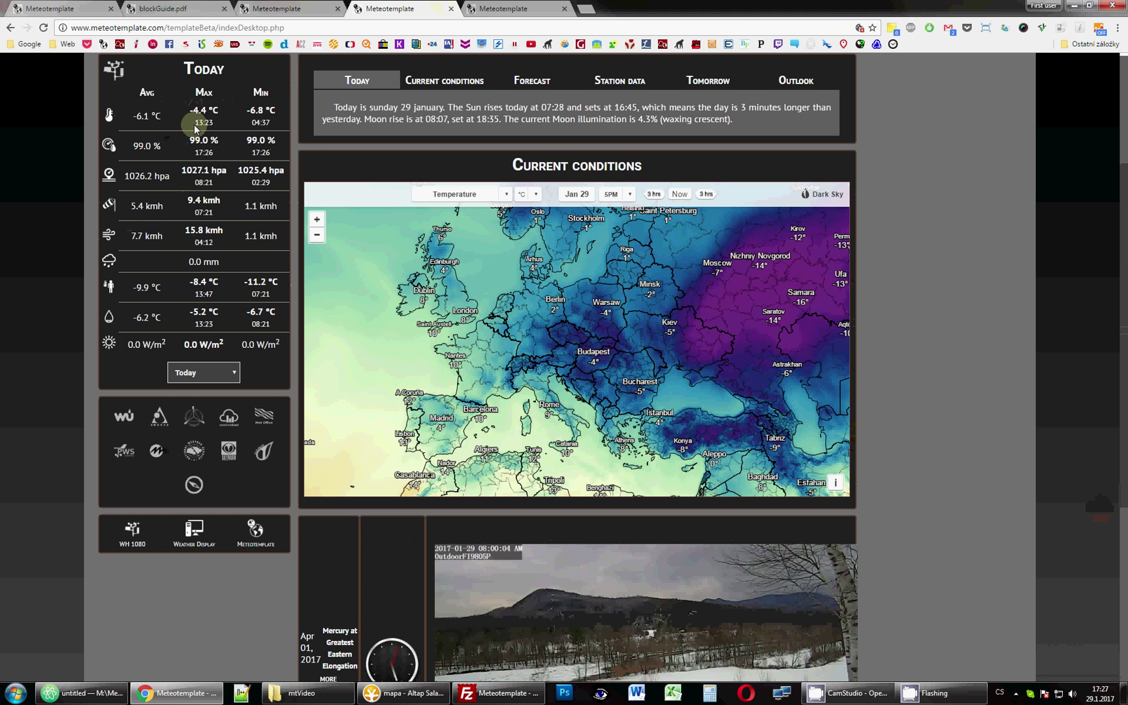
Step: Remove the text block from column 2's multiple block in the homepage editor and set the clock width to 50
{"action": "left_click", "coordinate": [302, 6]}
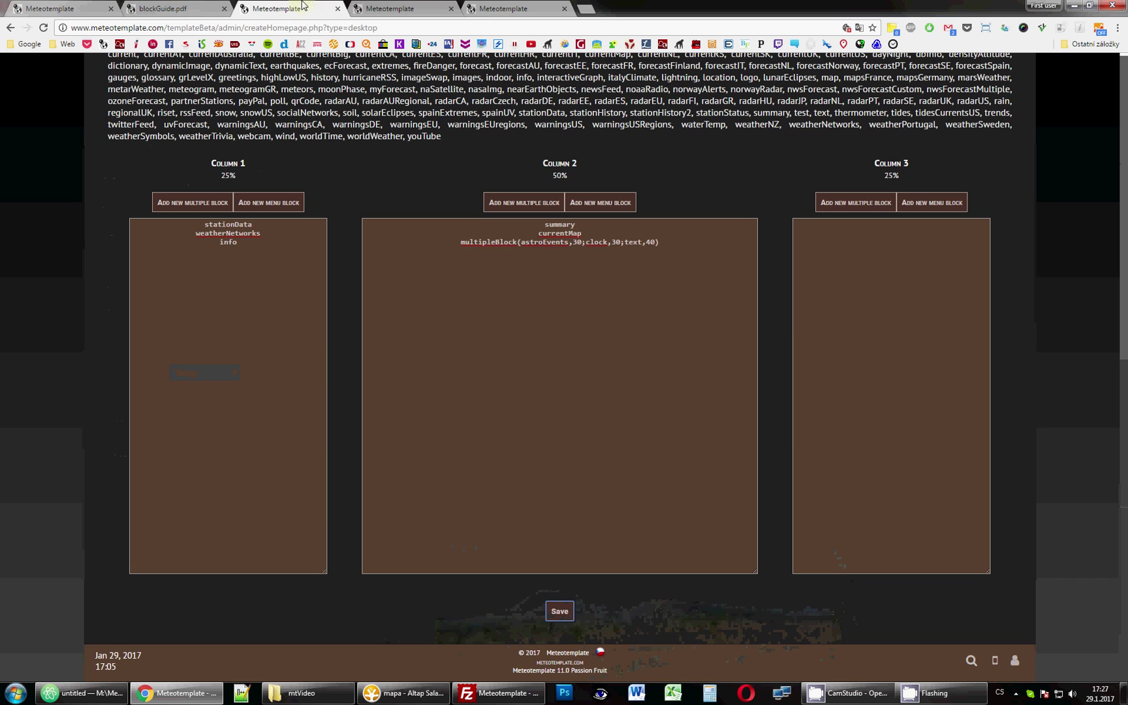
{"action": "left_click", "coordinate": [599, 257]}
{"action": "left_click_drag", "start_coordinate": [707, 244], "coordinate": [461, 239]}
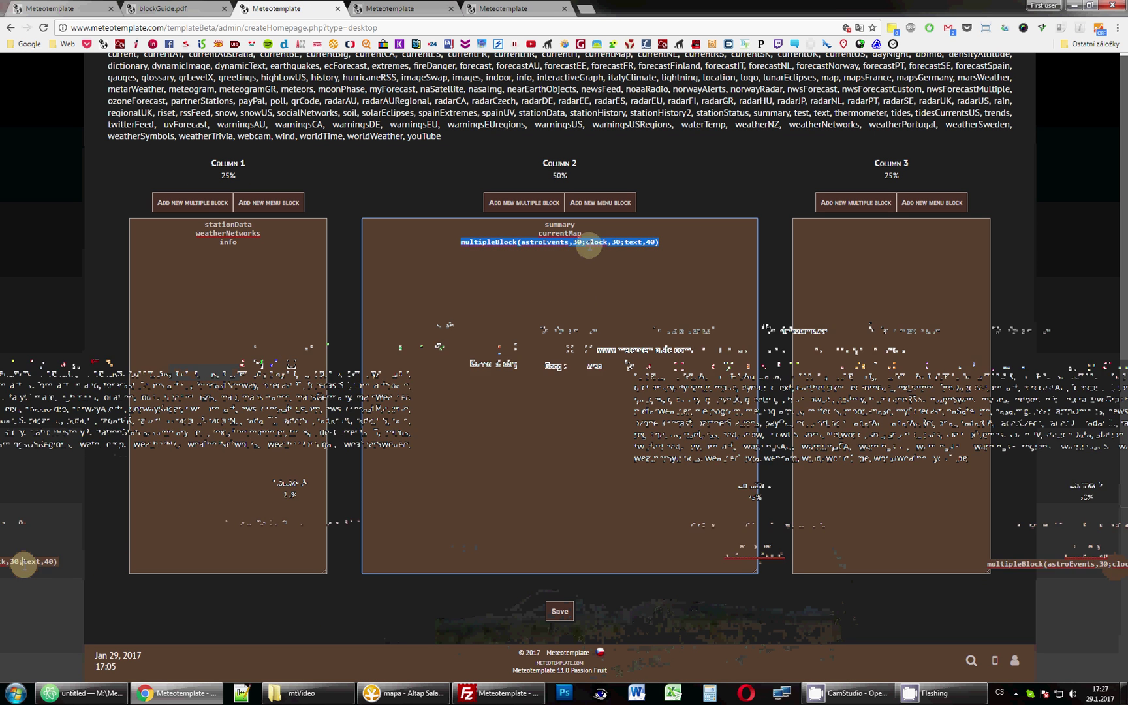
{"action": "left_click", "coordinate": [624, 245]}
{"action": "left_click_drag", "start_coordinate": [624, 246], "coordinate": [653, 242]}
{"action": "key", "text": "BackSpace"}
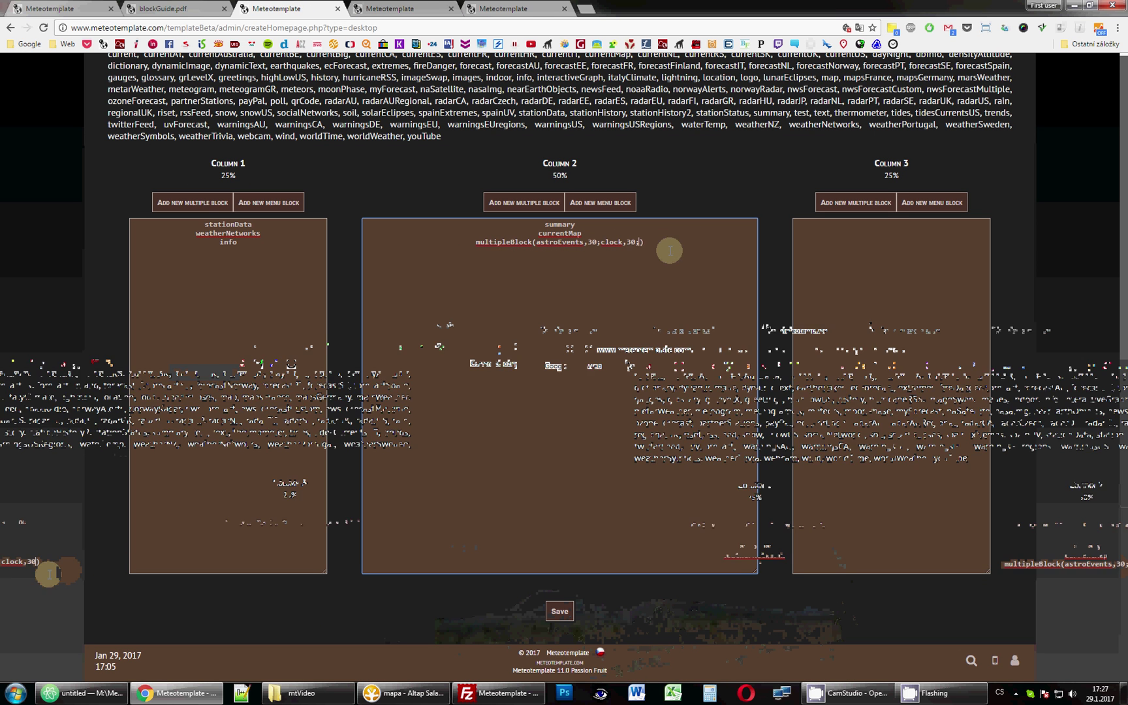
{"action": "key", "text": "BackSpace"}
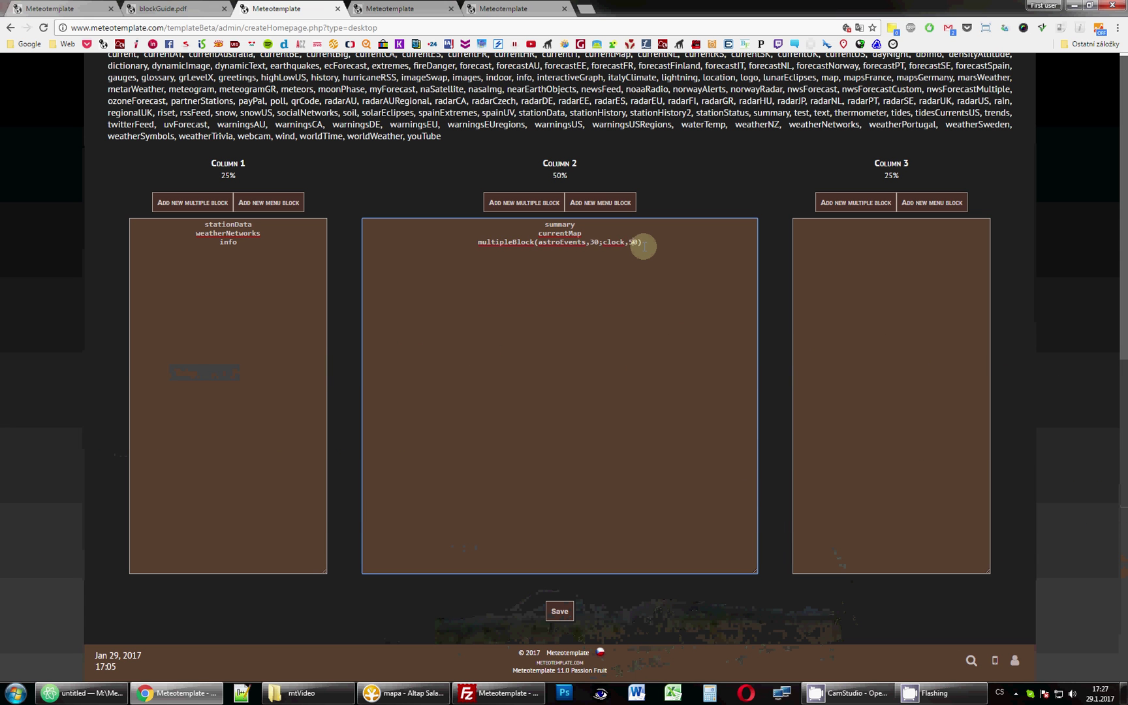
Step: Set the astroEvents width in column 2's multiple block to 50
{"action": "key", "text": "Left"}
{"action": "key", "text": "Left"}
{"action": "key", "text": "Left"}
{"action": "key", "text": "Left"}
{"action": "key", "text": "Left"}
{"action": "key", "text": "Left"}
{"action": "key", "text": "Left"}
{"action": "key", "text": "Left"}
{"action": "key", "text": "Left"}
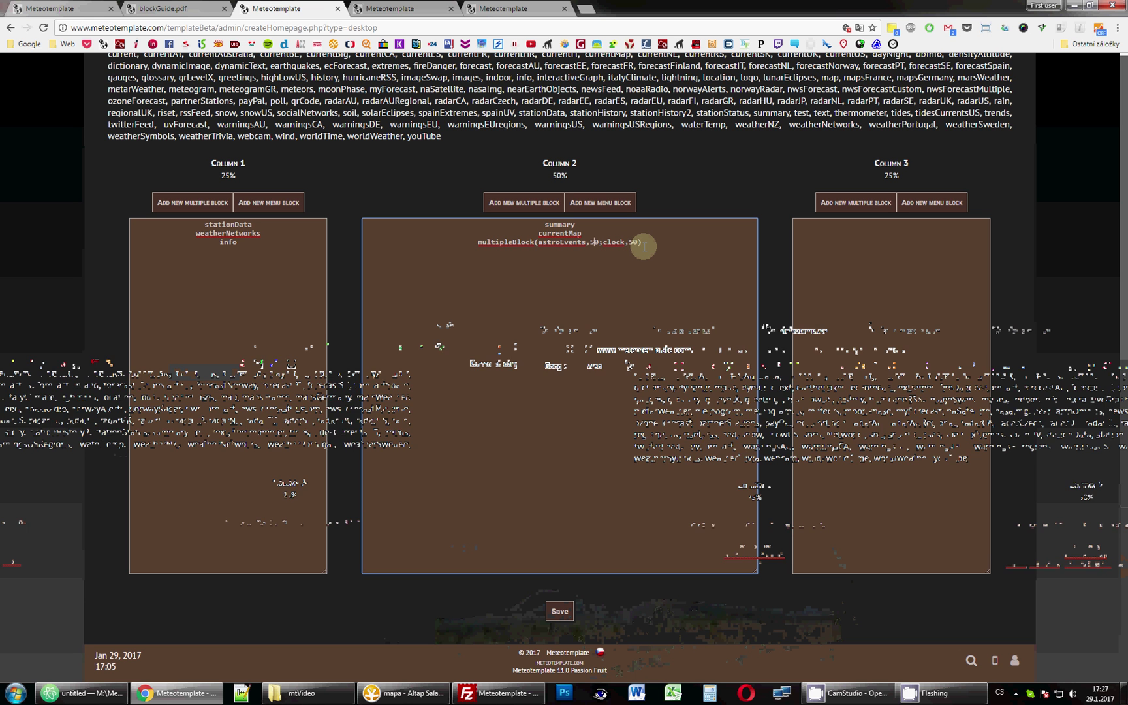
Step: Add a second multiple block template to column 2 and remove the blank lines above it
{"action": "left_click", "coordinate": [659, 241]}
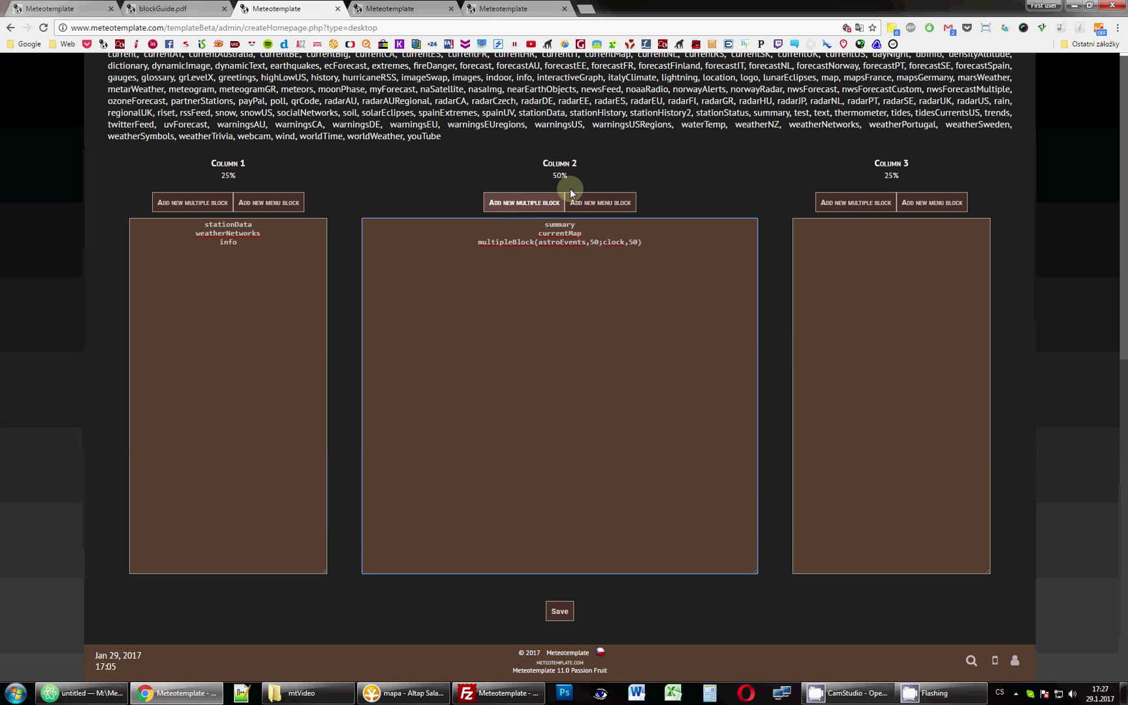
{"action": "left_click", "coordinate": [549, 204]}
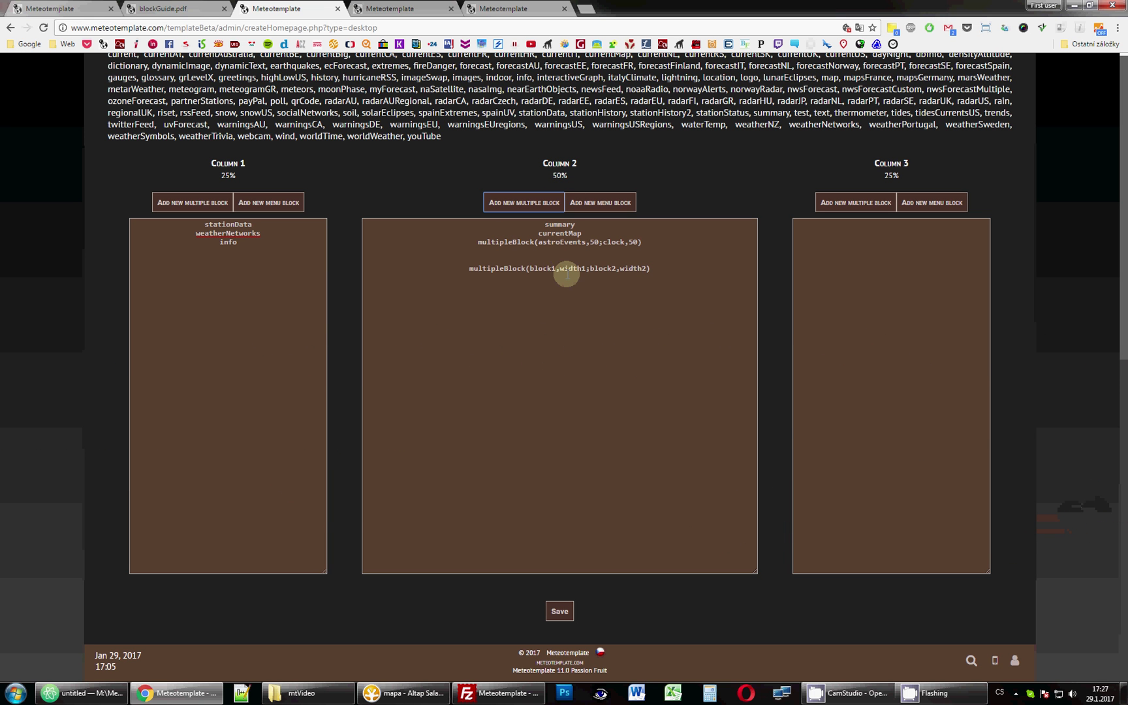
{"action": "double_click", "coordinate": [551, 268]}
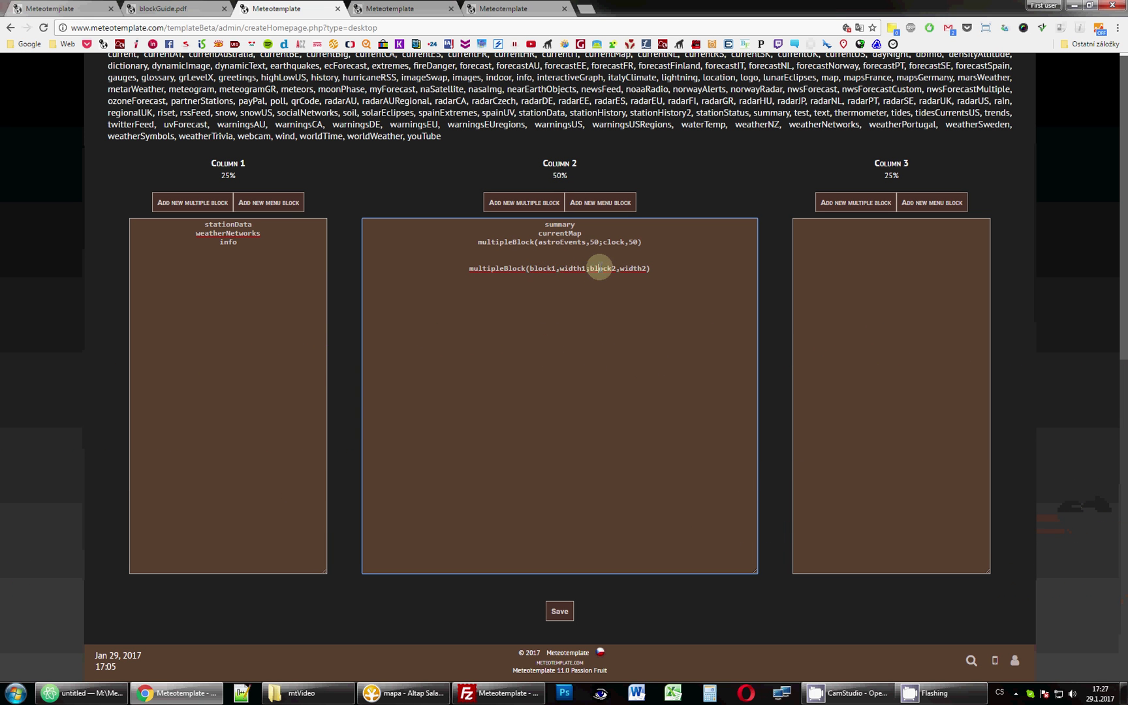
{"action": "left_click", "coordinate": [592, 269]}
{"action": "left_click_drag", "start_coordinate": [460, 269], "coordinate": [347, 266]}
{"action": "left_click", "coordinate": [635, 245]}
{"action": "left_click", "coordinate": [590, 257]}
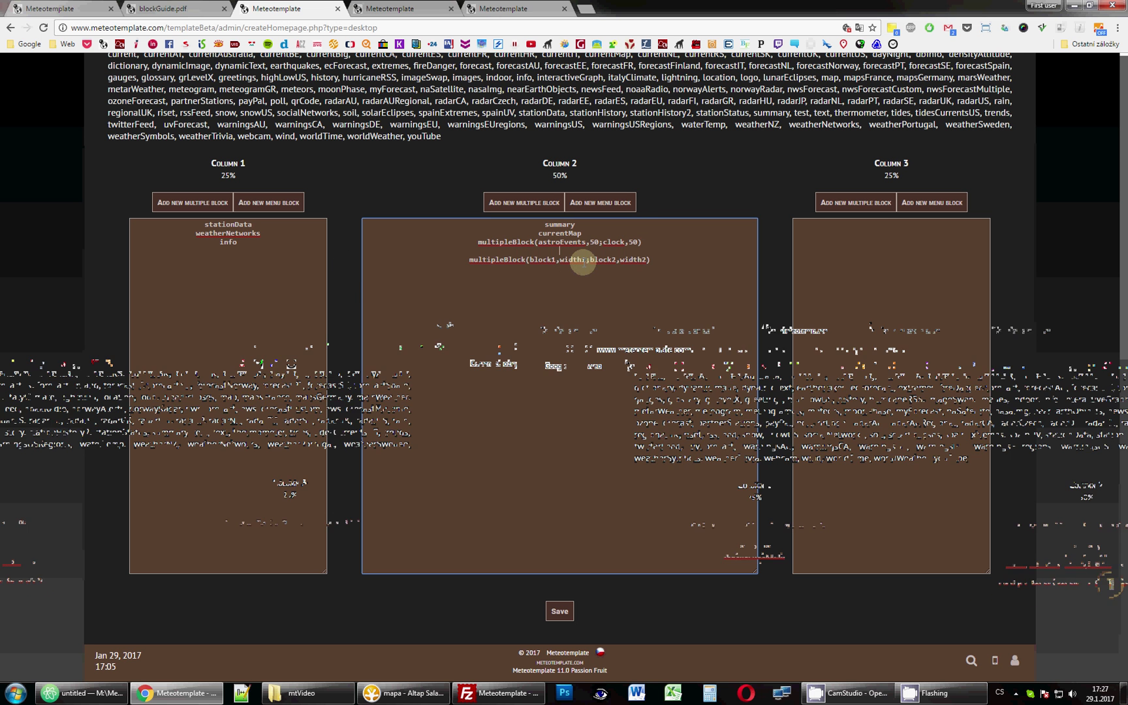
{"action": "key", "text": "BackSpace"}
{"action": "key", "text": "BackSpace"}
Step: Delete the unfilled multiple block template and its empty line from column 2
{"action": "left_click_drag", "start_coordinate": [678, 250], "coordinate": [428, 255]}
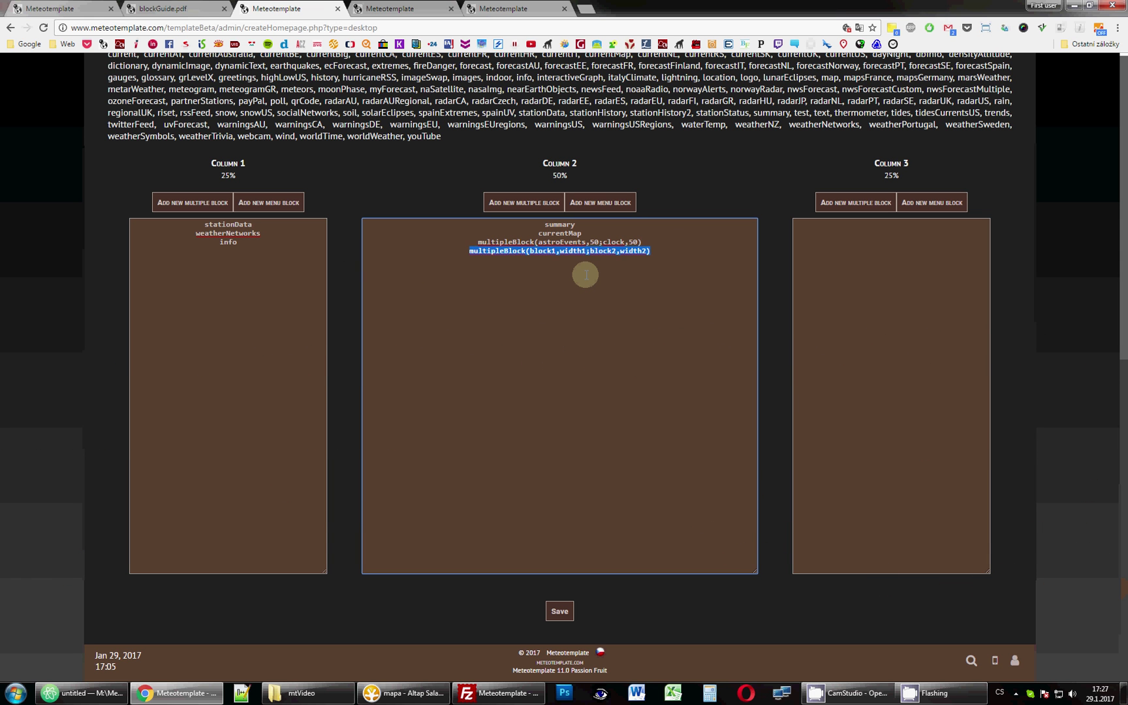
{"action": "key", "text": "BackSpace"}
{"action": "key", "text": "BackSpace"}
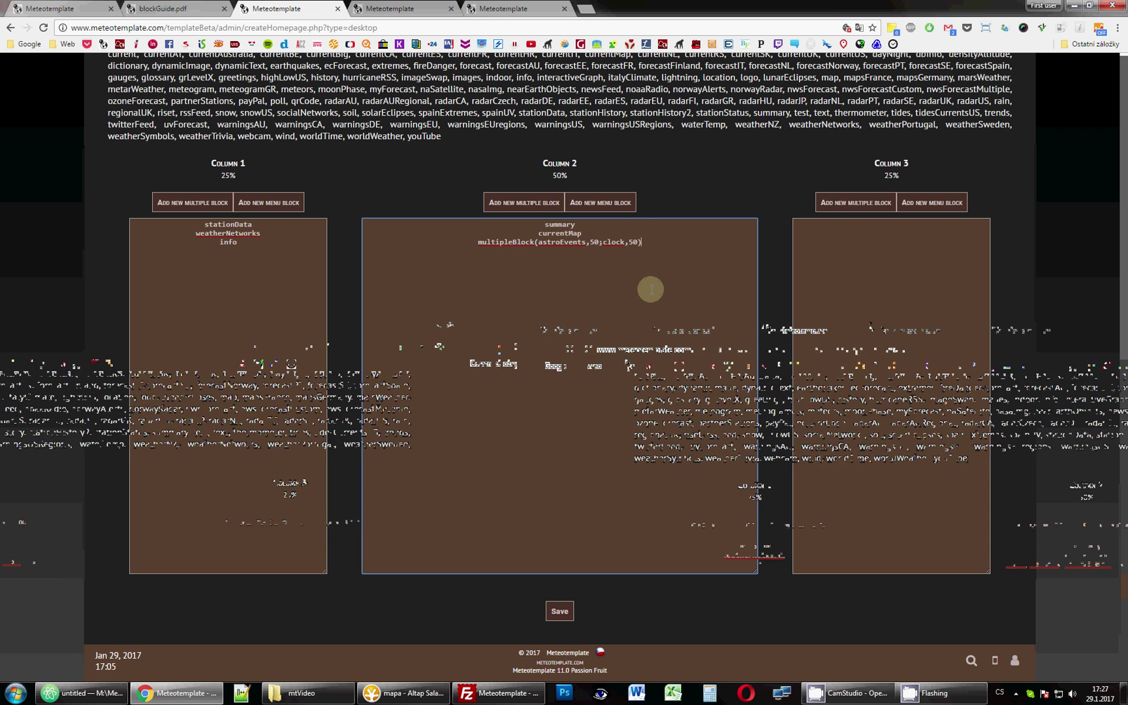
Step: Review the beta desktop homepage from header to footer, checking how its blocks fill the columns
{"action": "left_click", "coordinate": [395, 8]}
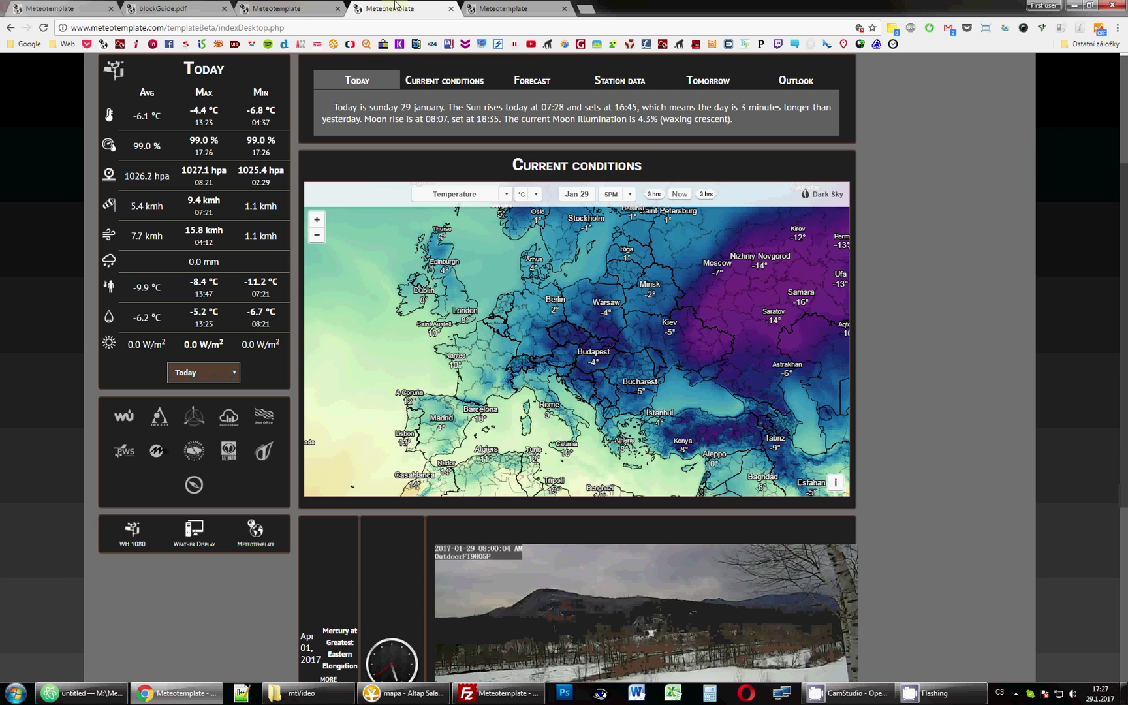
{"action": "scroll", "coordinate": [917, 279], "scroll_direction": "up", "scroll_amount": 3}
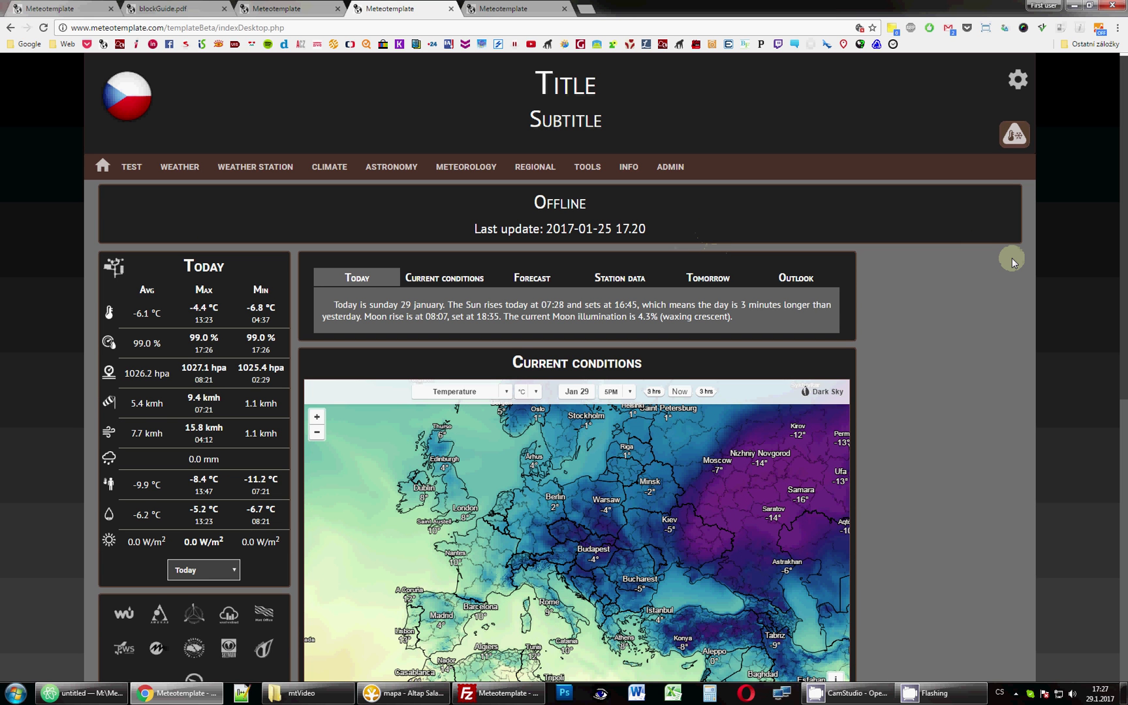
{"action": "scroll", "coordinate": [1012, 258], "scroll_direction": "down", "scroll_amount": 8}
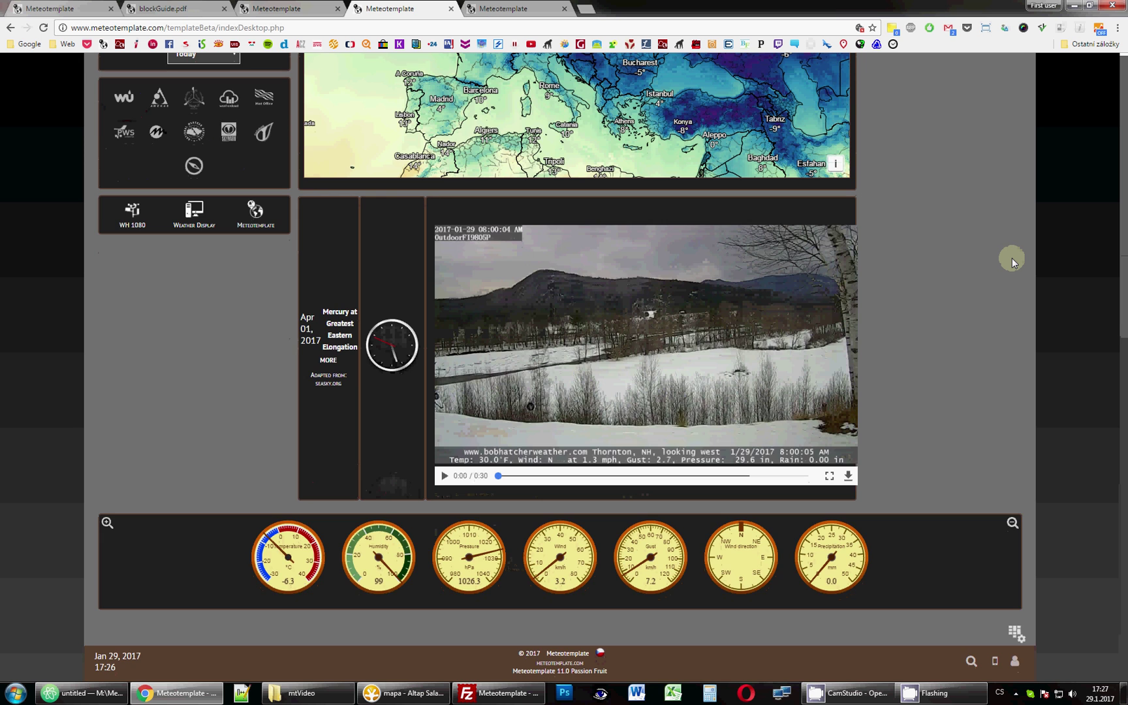
{"action": "scroll", "coordinate": [1012, 259], "scroll_direction": "up", "scroll_amount": 7}
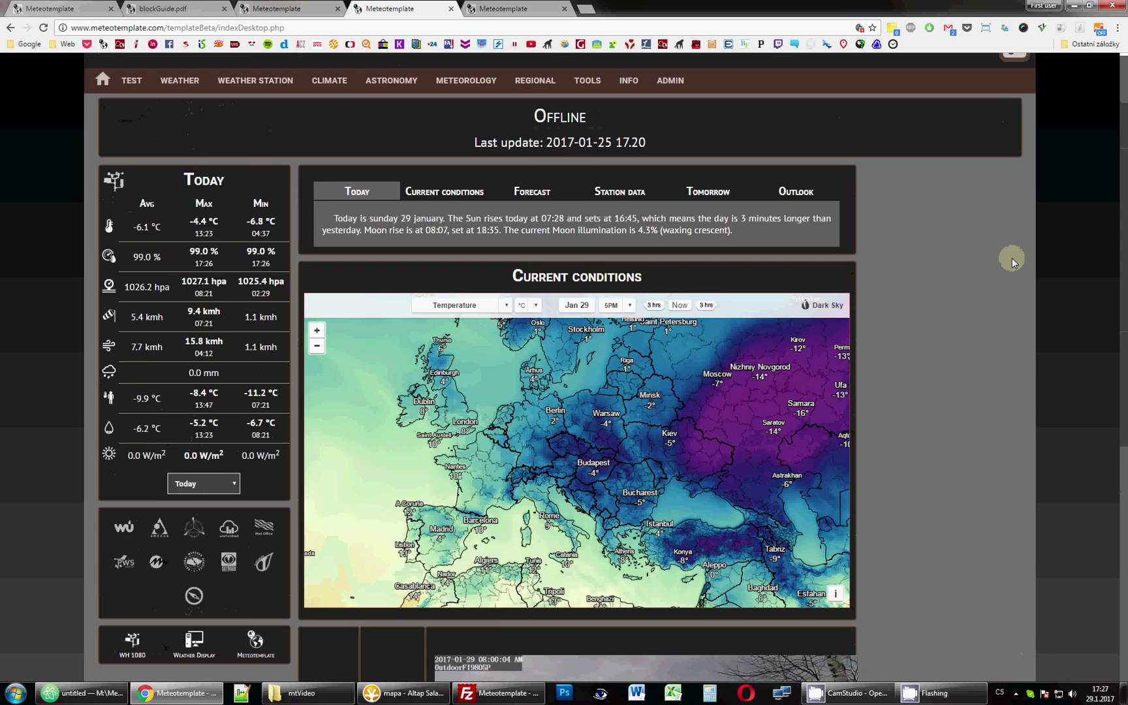
{"action": "scroll", "coordinate": [1012, 259], "scroll_direction": "down", "scroll_amount": 7}
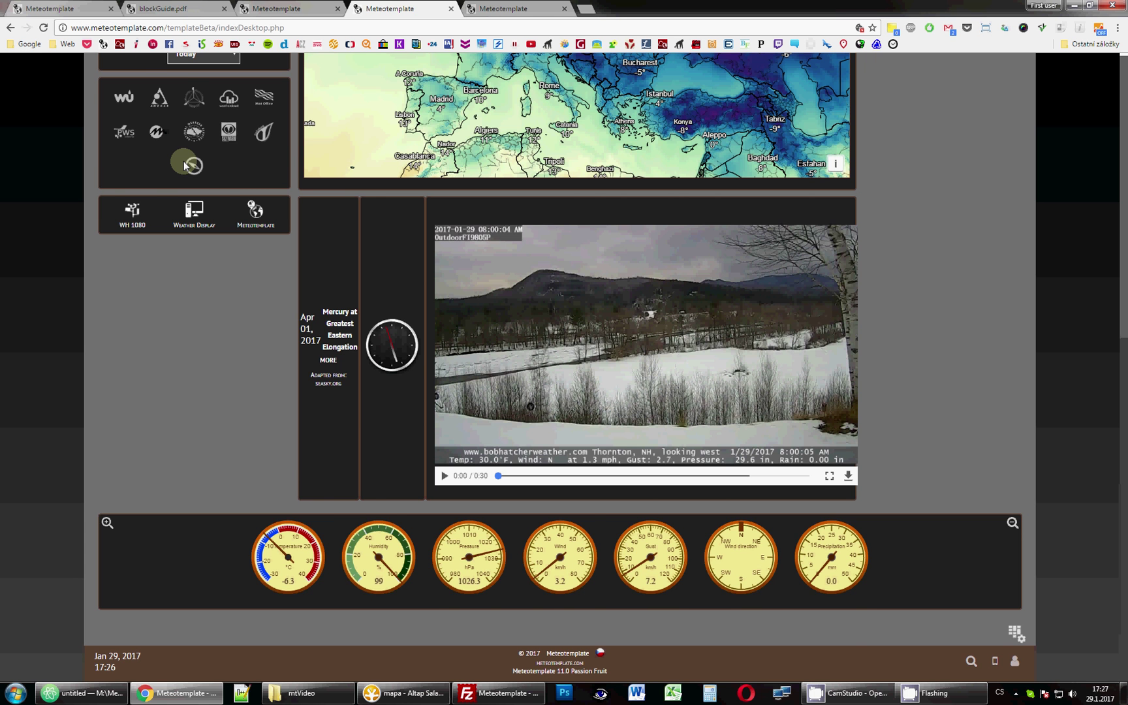
{"action": "scroll", "coordinate": [183, 166], "scroll_direction": "up", "scroll_amount": 7}
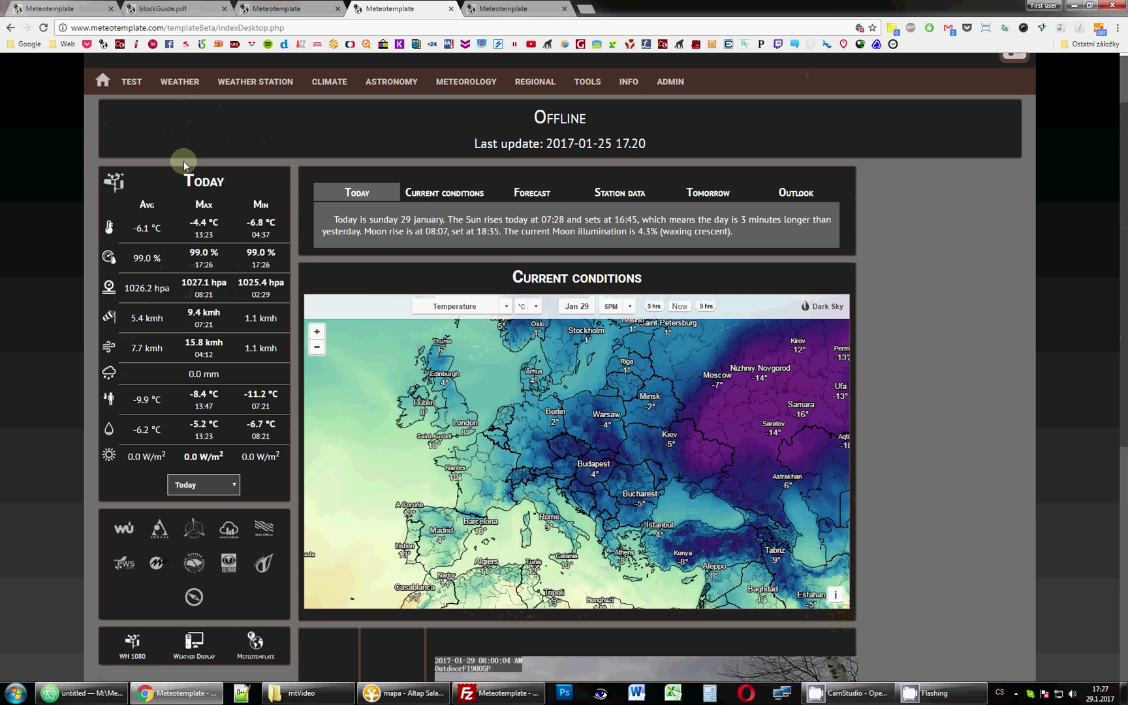
Step: Read the block guide's examples of simple and multiple blocks and sub-blocks, ending at the Menu blocks section
{"action": "left_click", "coordinate": [163, 8]}
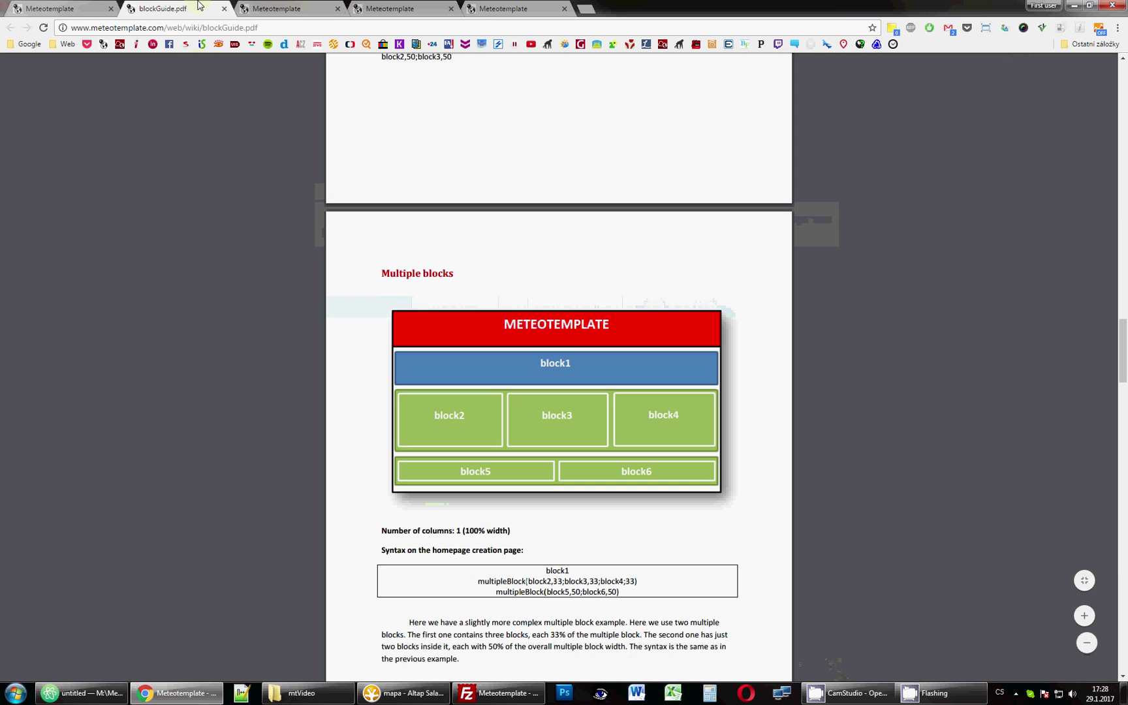
{"action": "left_click", "coordinate": [293, 9]}
{"action": "left_click", "coordinate": [509, 6]}
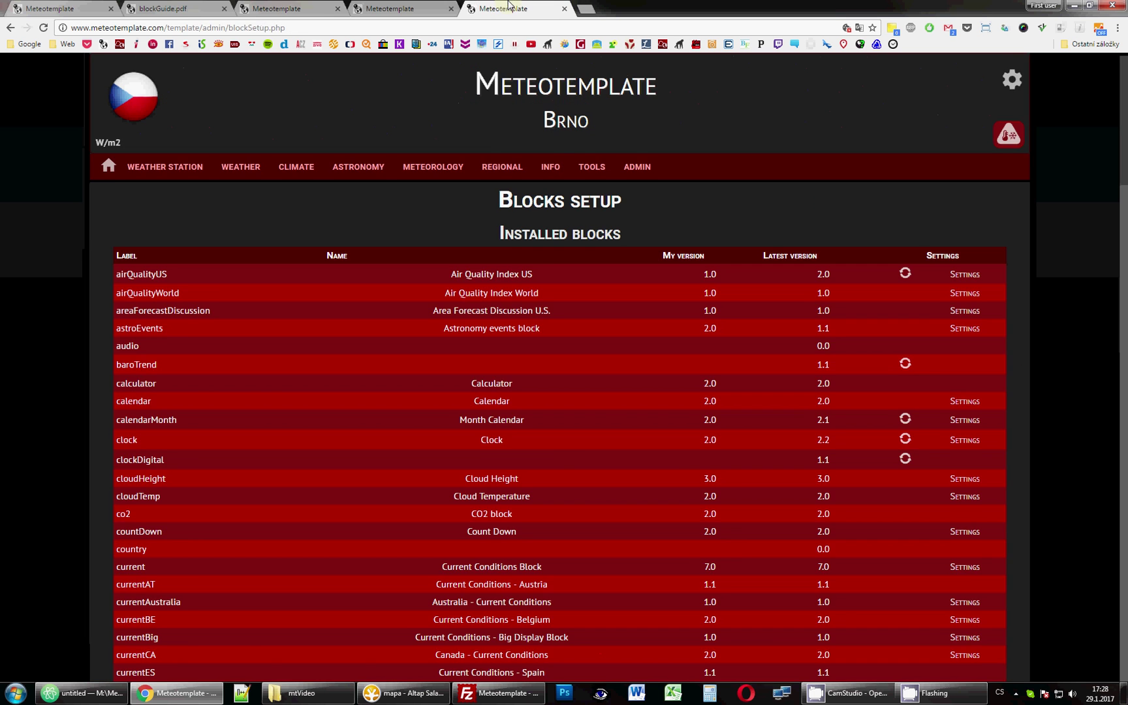
{"action": "left_click", "coordinate": [378, 5]}
{"action": "left_click", "coordinate": [302, 5]}
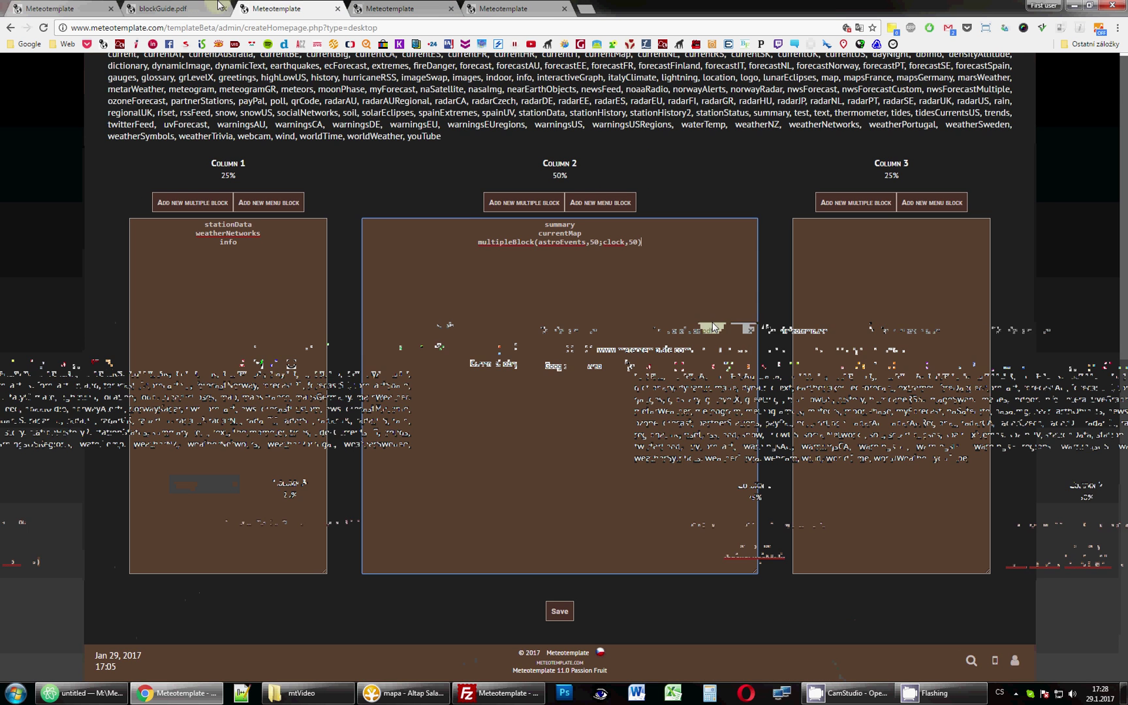
{"action": "left_click", "coordinate": [188, 5]}
{"action": "scroll", "coordinate": [630, 375], "scroll_direction": "down", "scroll_amount": 15}
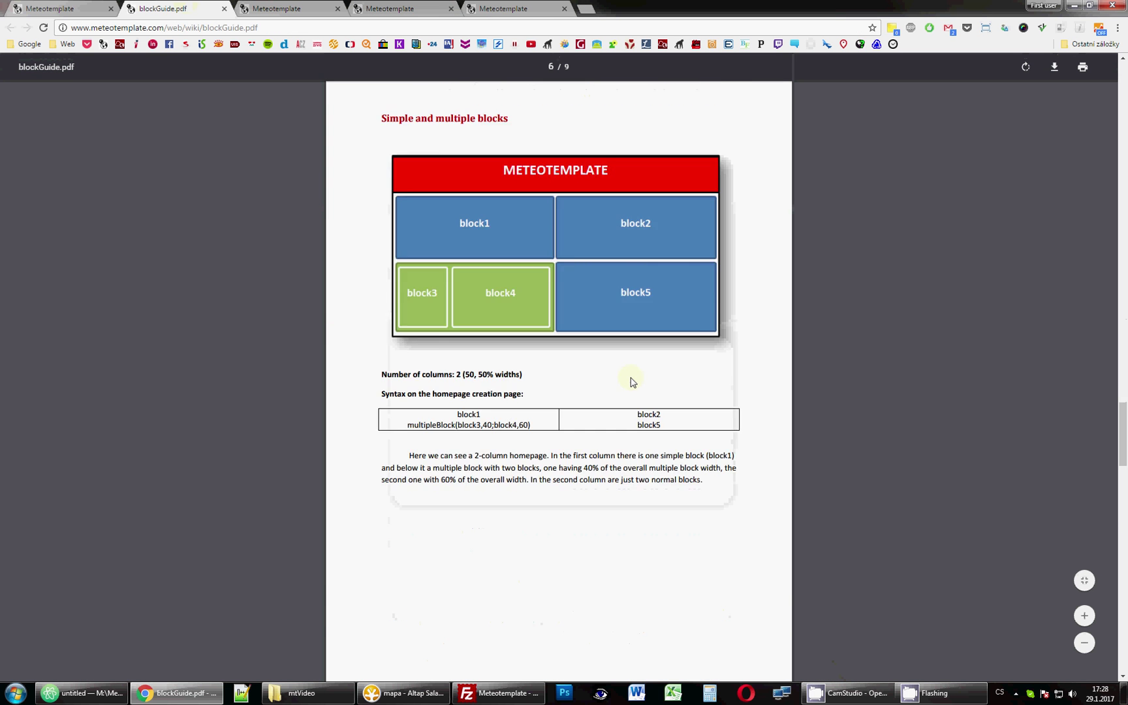
{"action": "scroll", "coordinate": [632, 382], "scroll_direction": "down", "scroll_amount": 7}
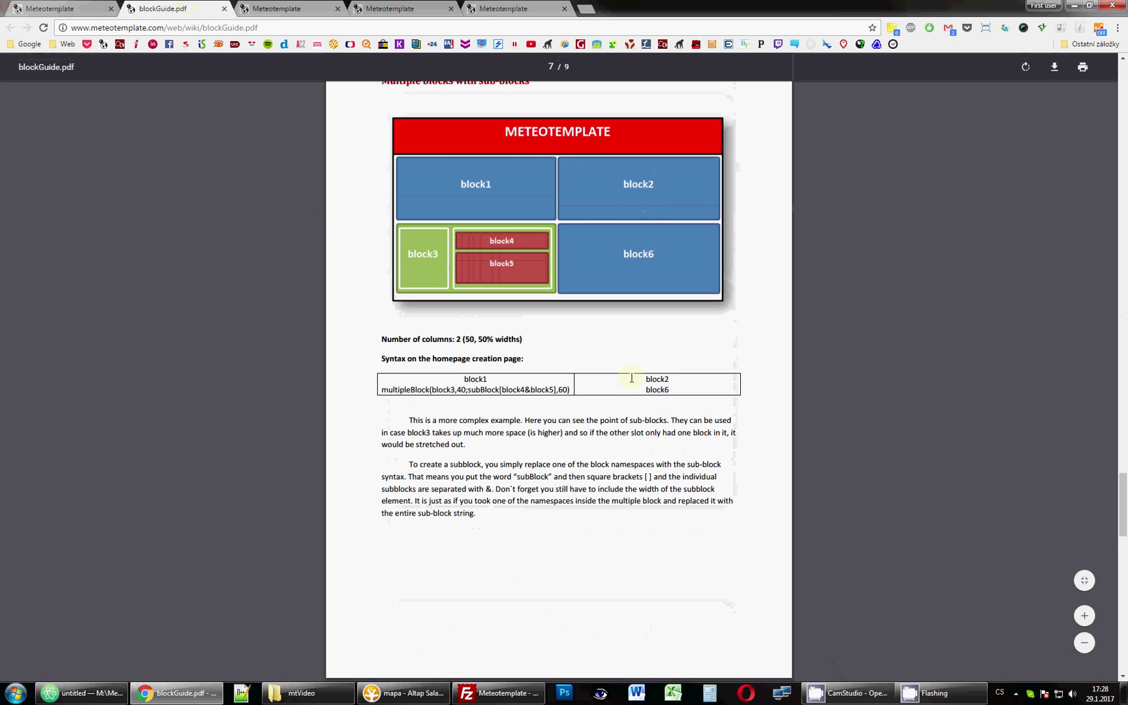
{"action": "scroll", "coordinate": [631, 380], "scroll_direction": "down", "scroll_amount": 6}
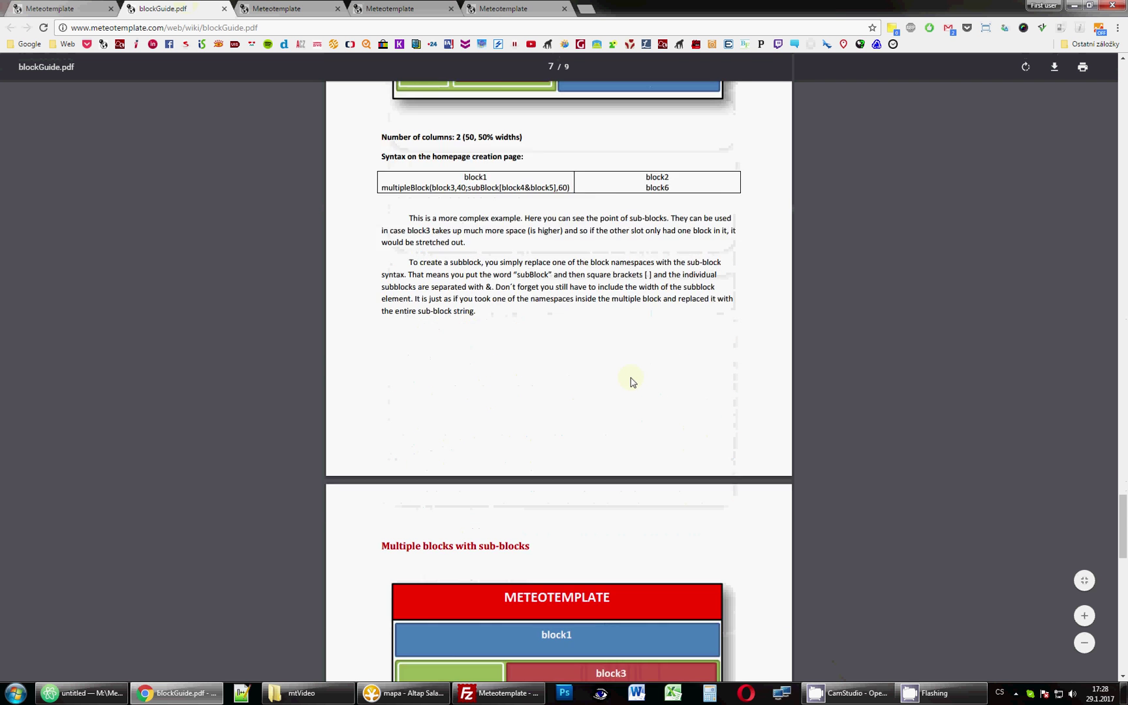
{"action": "scroll", "coordinate": [632, 381], "scroll_direction": "down", "scroll_amount": 8}
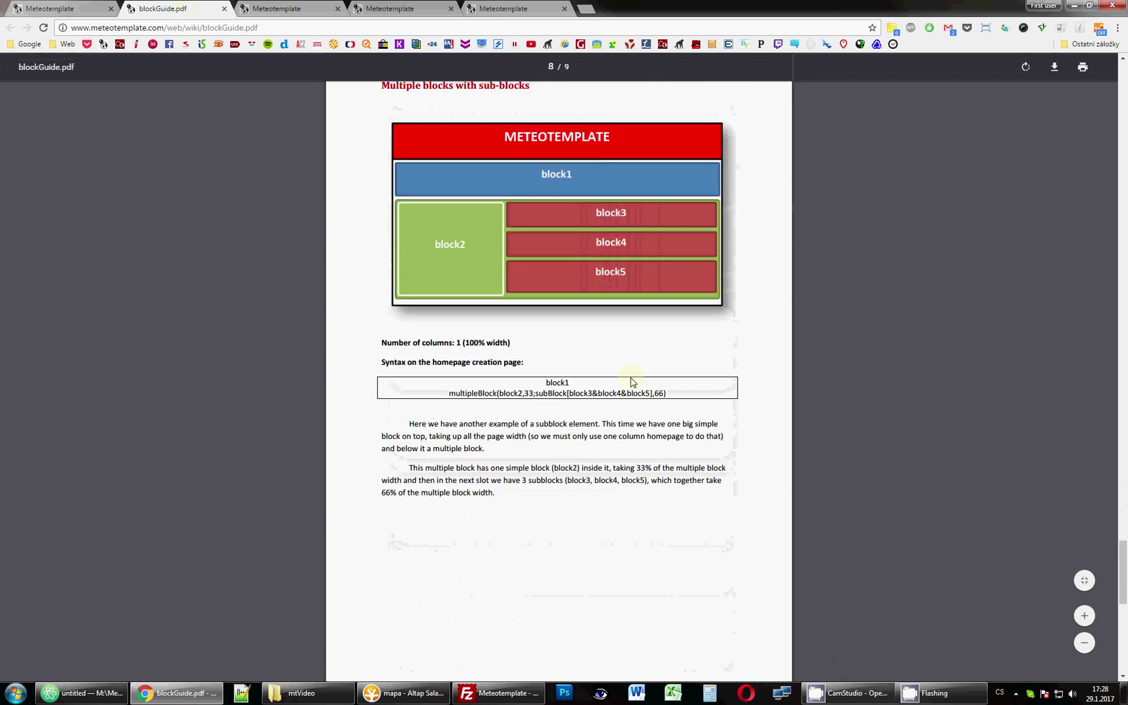
{"action": "scroll", "coordinate": [632, 381], "scroll_direction": "down", "scroll_amount": 4}
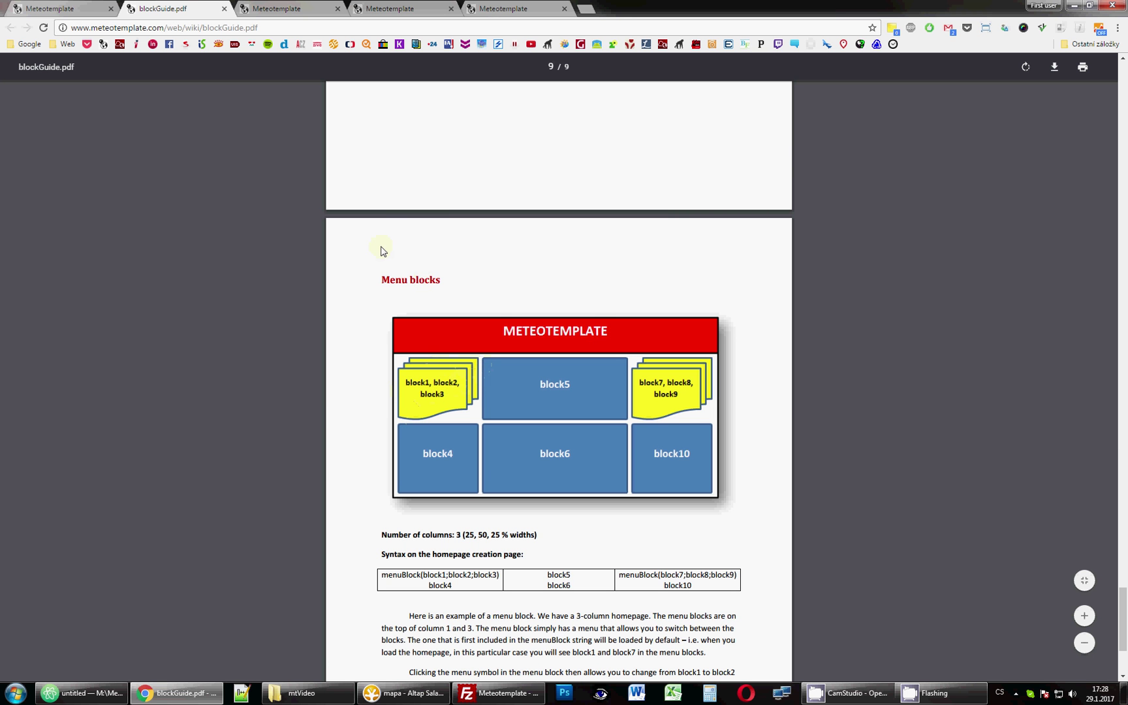
Step: Show the Moon phase block in the sun and moon menu block on the Brno station homepage
{"action": "left_click", "coordinate": [83, 6]}
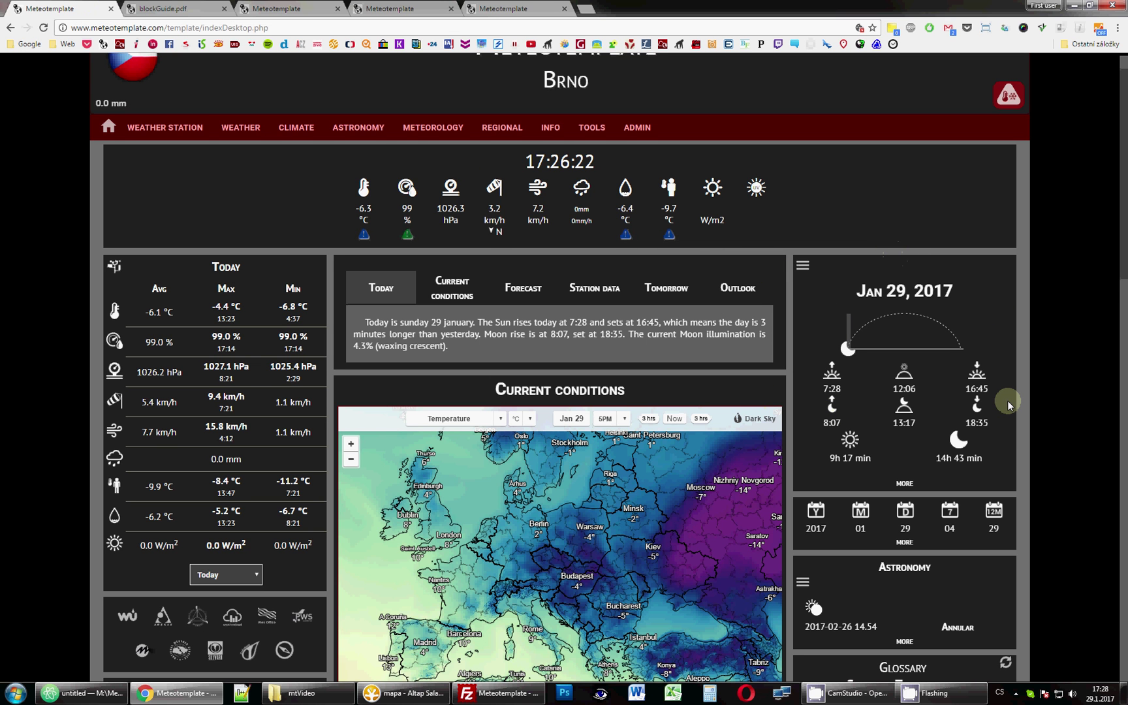
{"action": "scroll", "coordinate": [1006, 399], "scroll_direction": "down", "scroll_amount": 1}
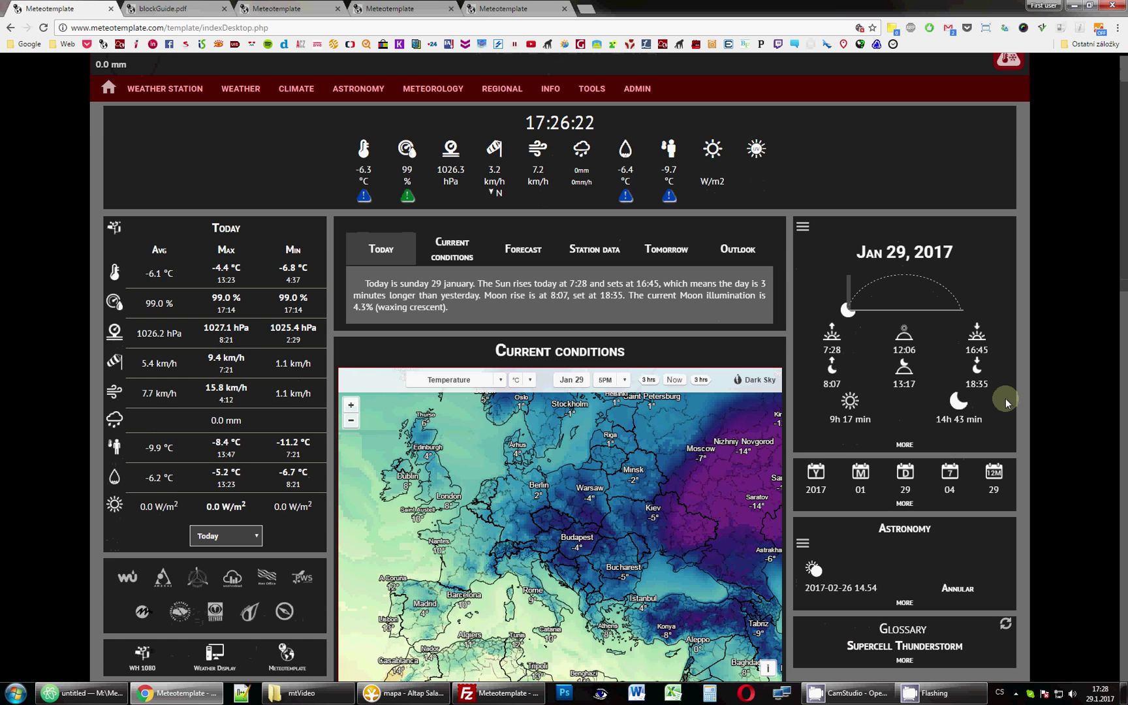
{"action": "left_click", "coordinate": [803, 229]}
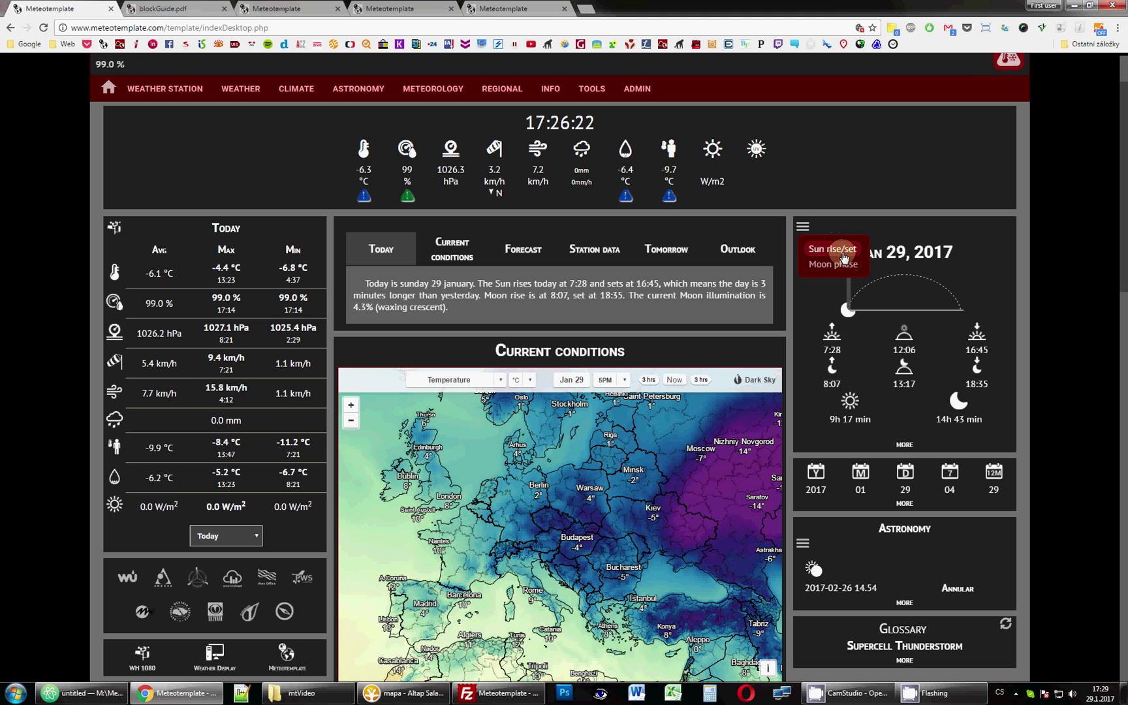
{"action": "left_click", "coordinate": [804, 227]}
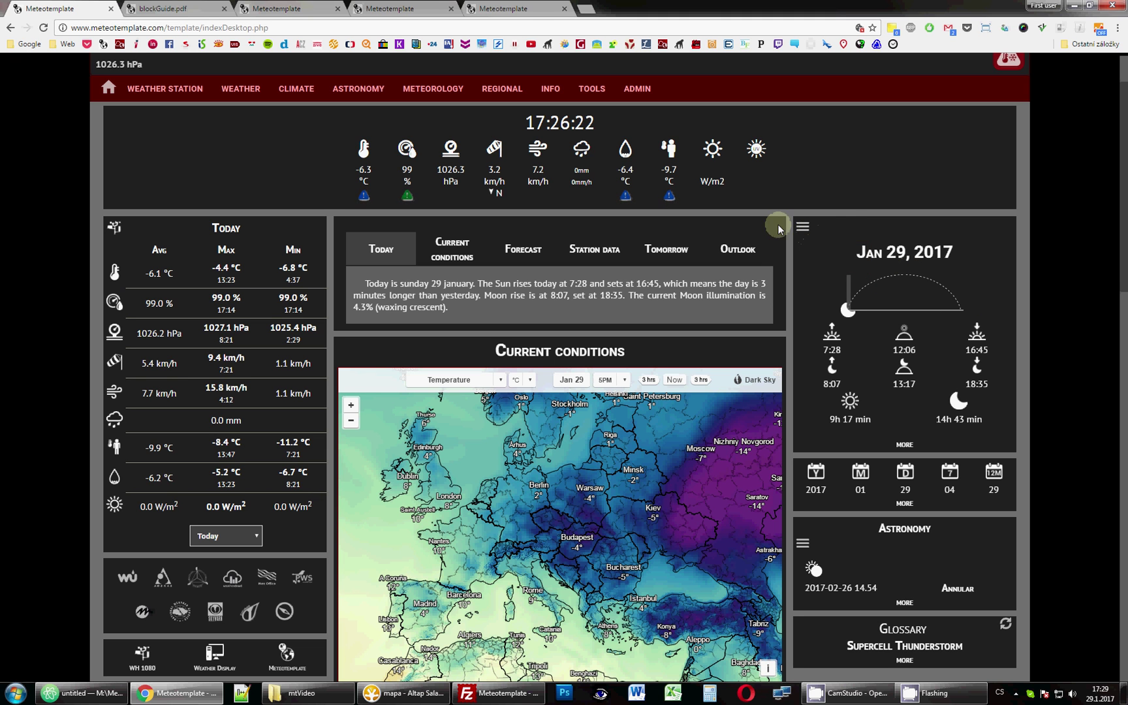
{"action": "left_click", "coordinate": [803, 227]}
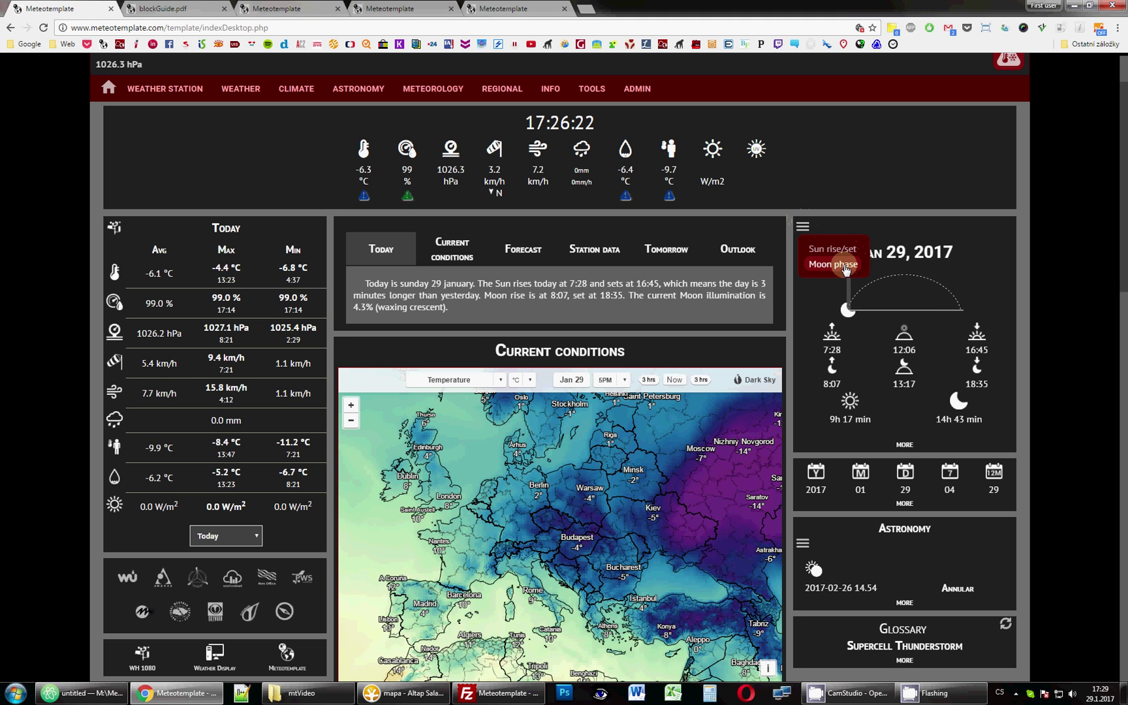
{"action": "left_click", "coordinate": [846, 264]}
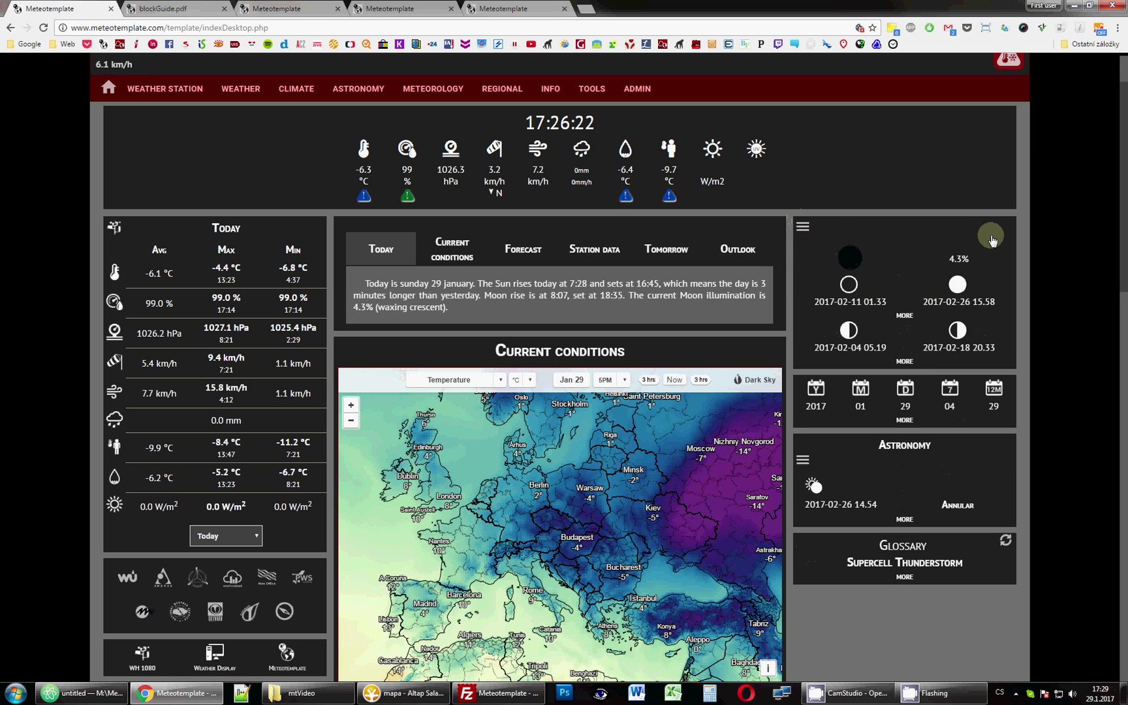
Step: Switch the Brno homepage's menu block back to Sun rise/set and check its list of available blocks
{"action": "left_click", "coordinate": [803, 226]}
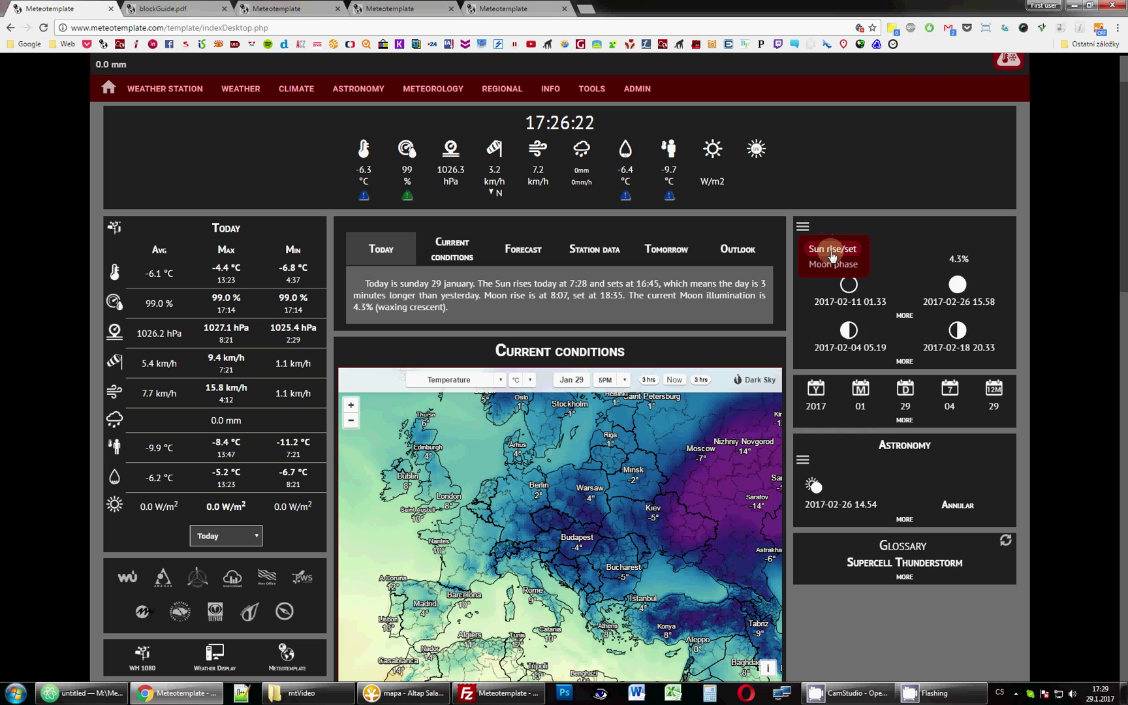
{"action": "left_click", "coordinate": [829, 244]}
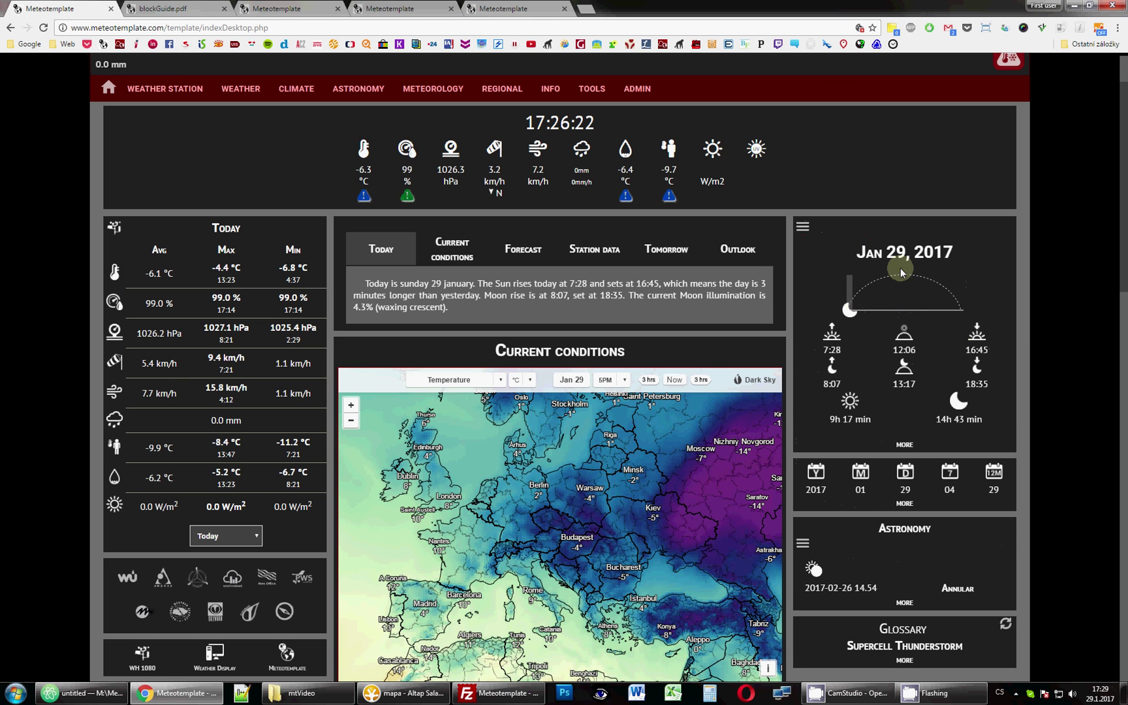
{"action": "left_click", "coordinate": [806, 229]}
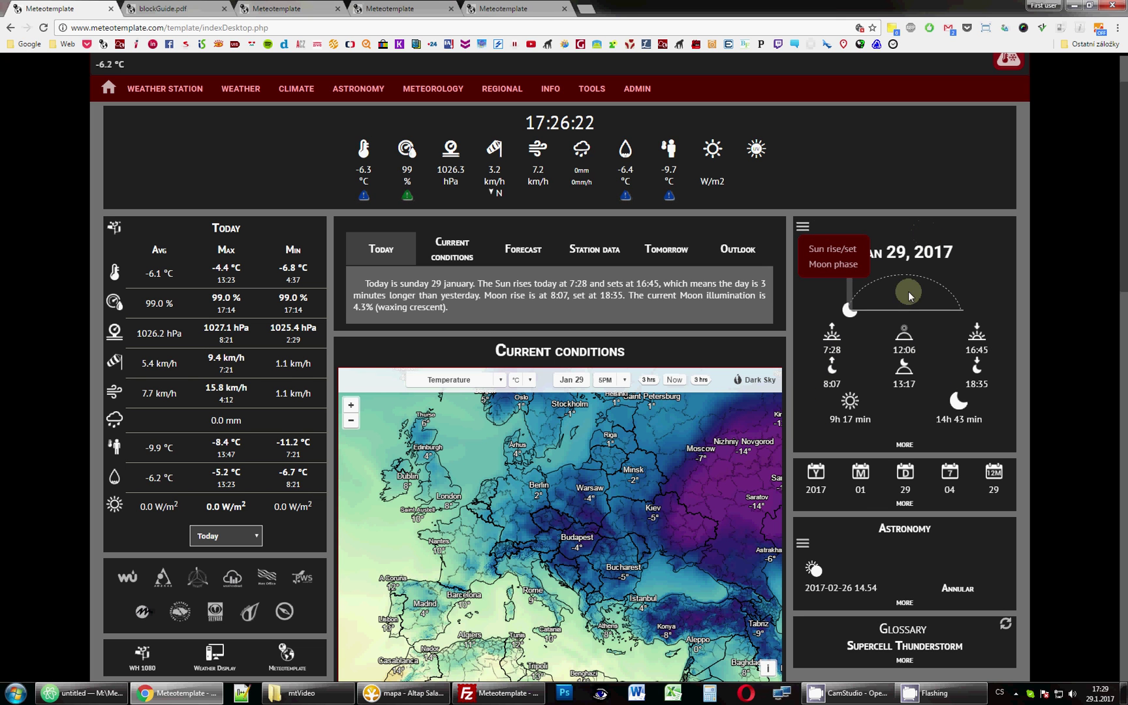
{"action": "left_click", "coordinate": [804, 226]}
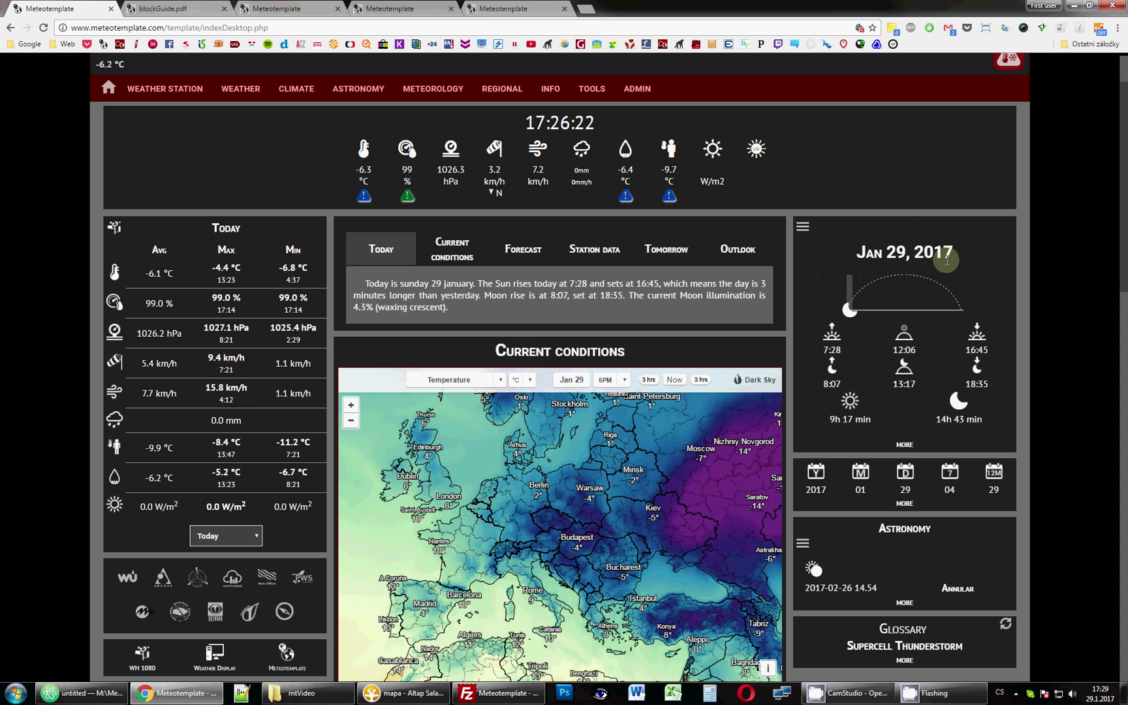
Step: Return to the block guide and examine the menuBlock syntax in the Menu blocks example
{"action": "left_click", "coordinate": [399, 8]}
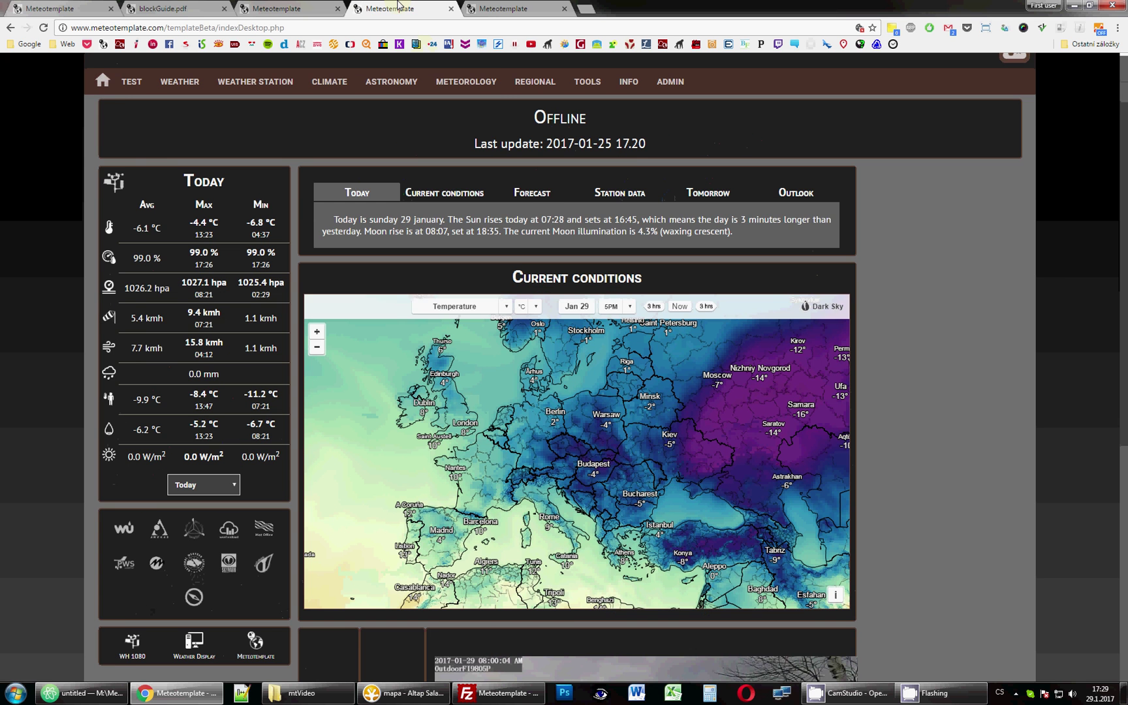
{"action": "left_click", "coordinate": [522, 5]}
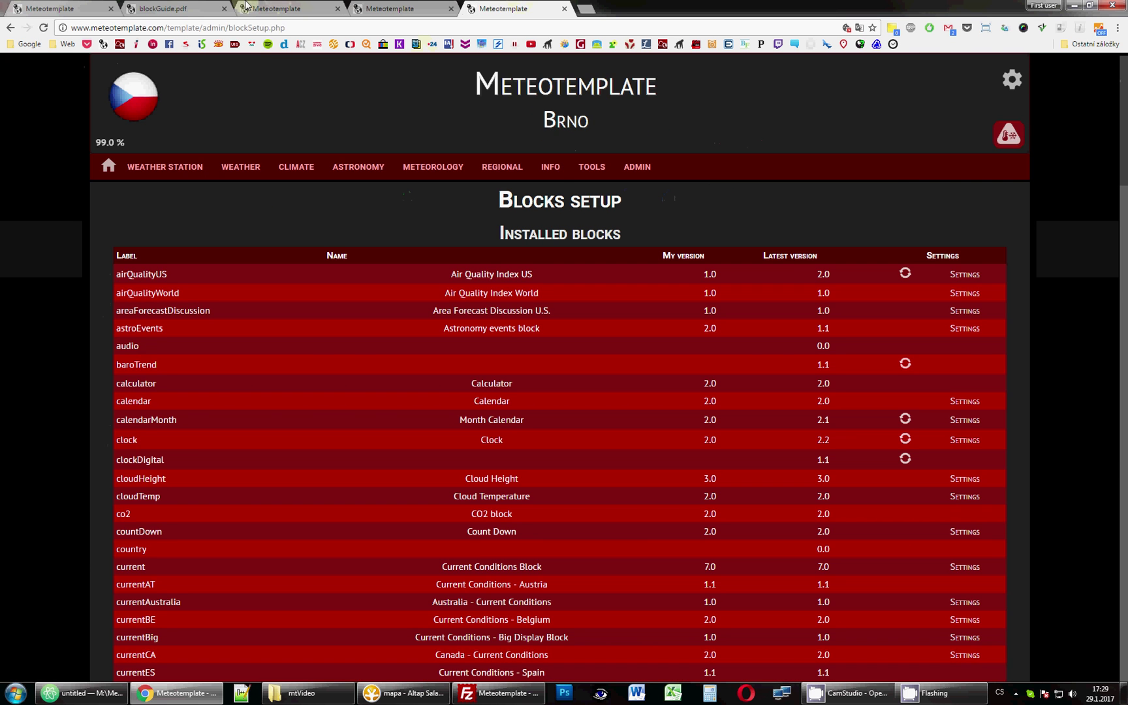
{"action": "left_click", "coordinate": [196, 8]}
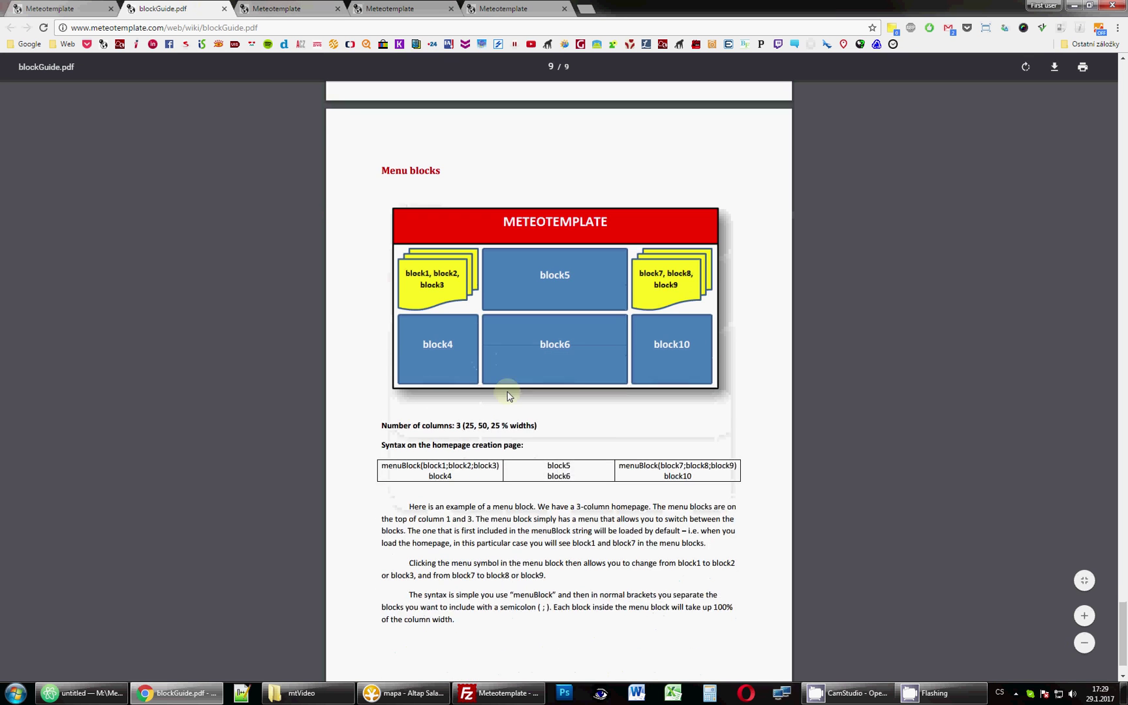
{"action": "scroll", "coordinate": [508, 396], "scroll_direction": "down", "scroll_amount": 1}
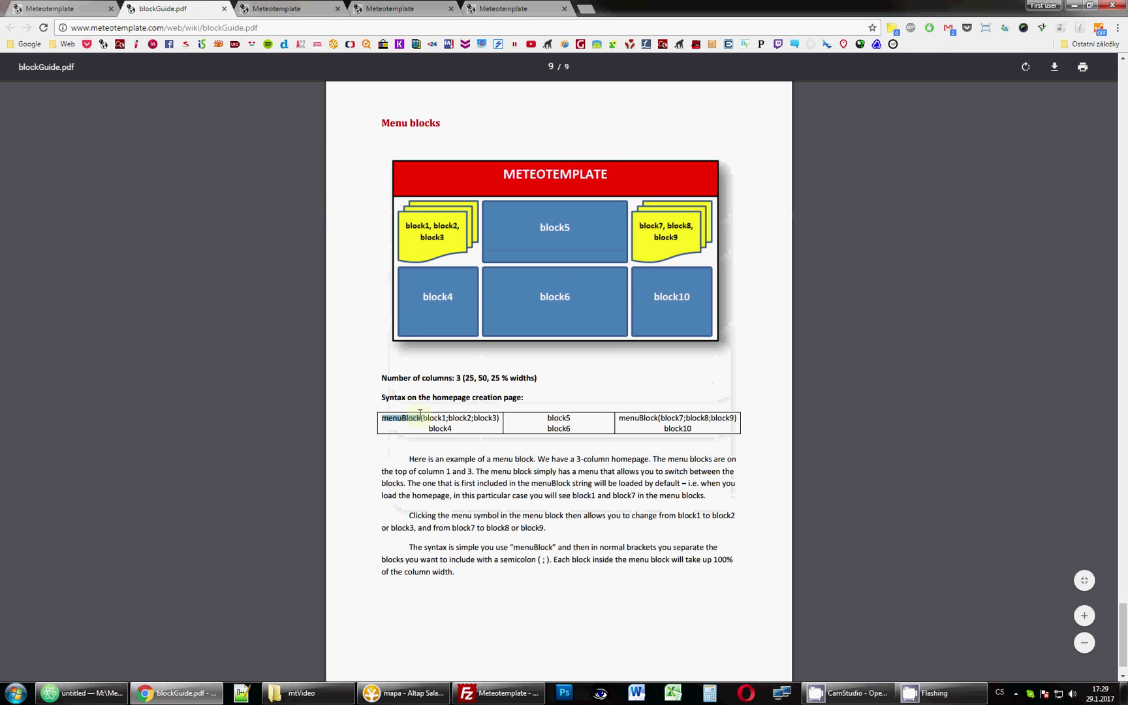
Step: Start an empty menu block in column 3 of the homepage setup by entering menuBlock()
{"action": "left_click", "coordinate": [242, 8]}
{"action": "left_click", "coordinate": [843, 250]}
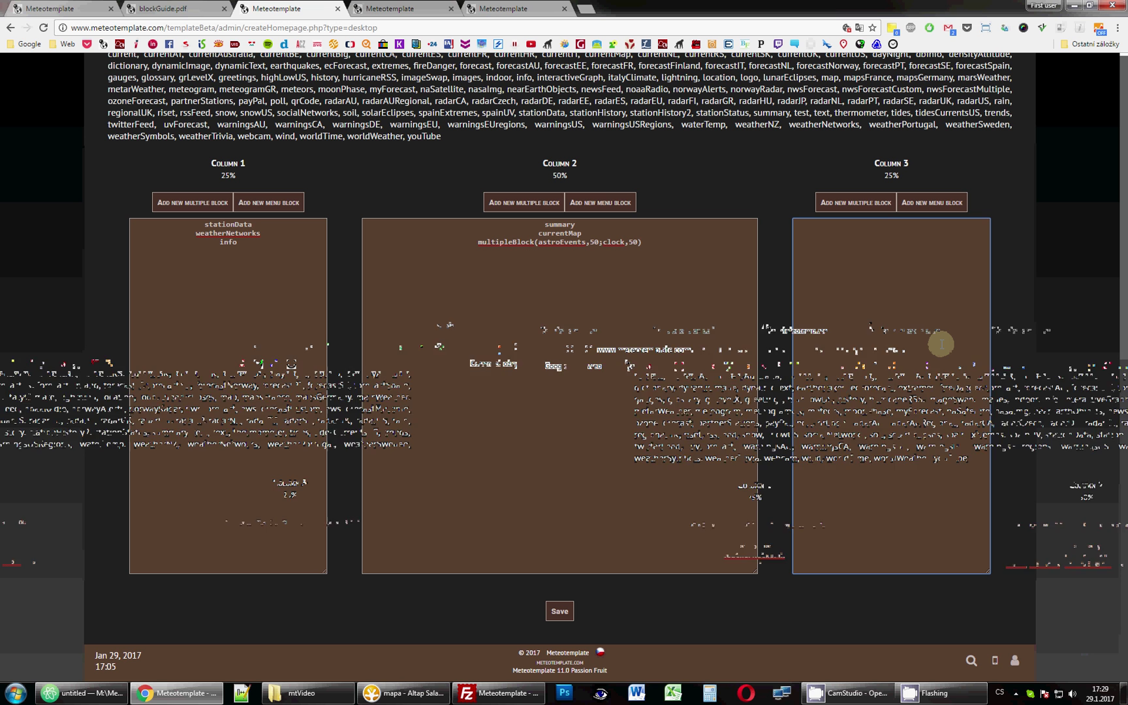
{"action": "type", "text": "menuBloc"}
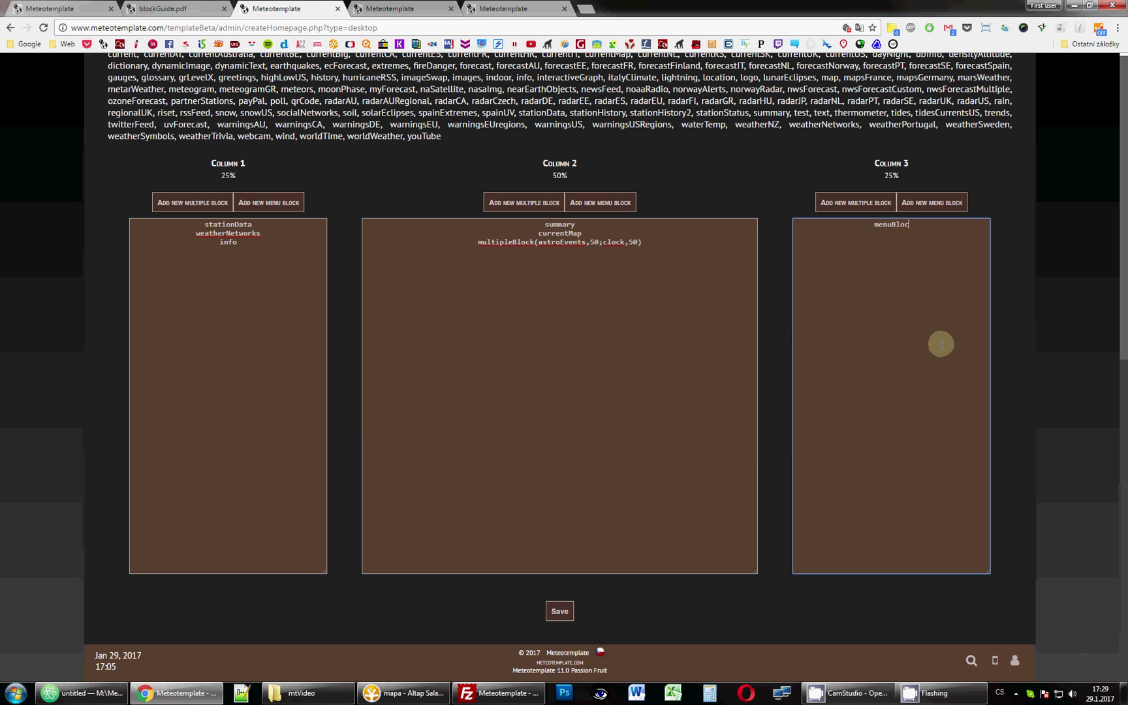
{"action": "type", "text": "k()"}
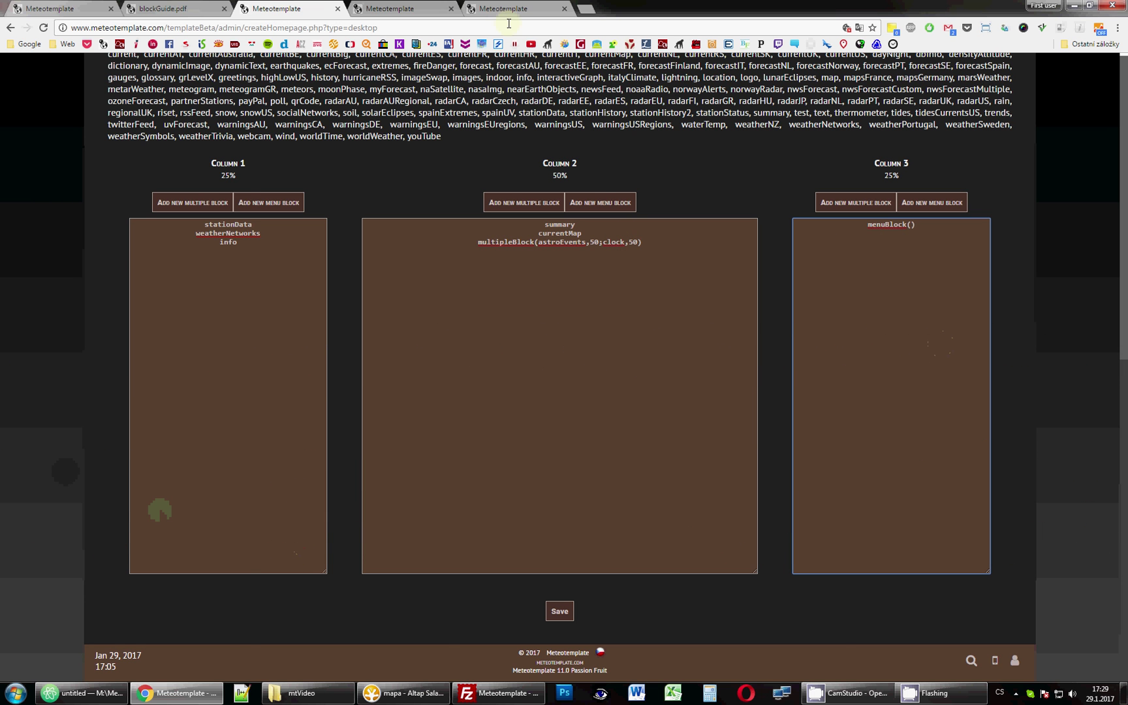
Step: Review the sun and moon menu block's Moon phase view on the Brno homepage and the guide's menuBlock syntax, and return to the homepage setup
{"action": "left_click", "coordinate": [388, 8]}
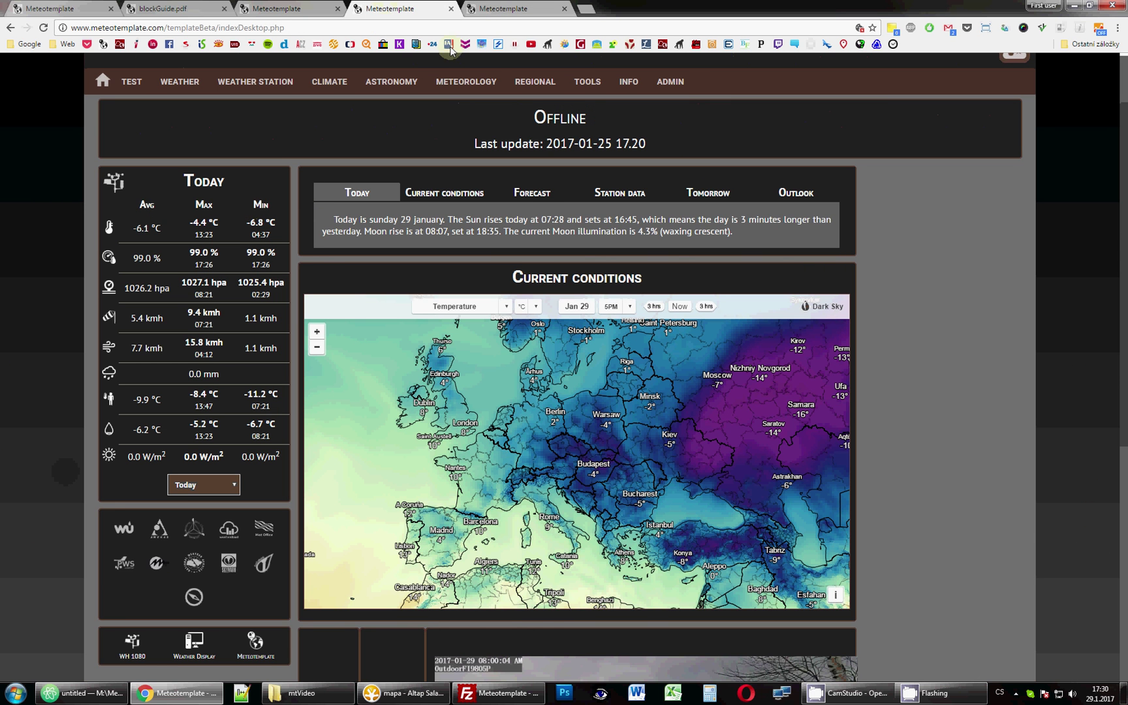
{"action": "left_click", "coordinate": [251, 7]}
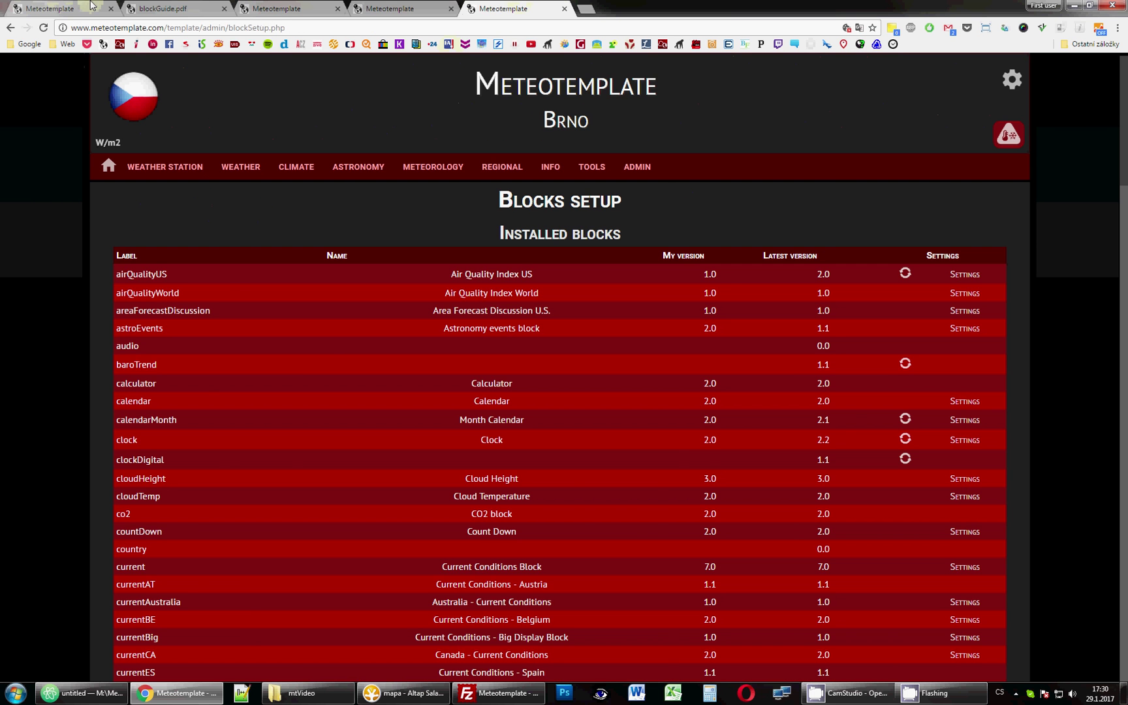
{"action": "left_click", "coordinate": [92, 8]}
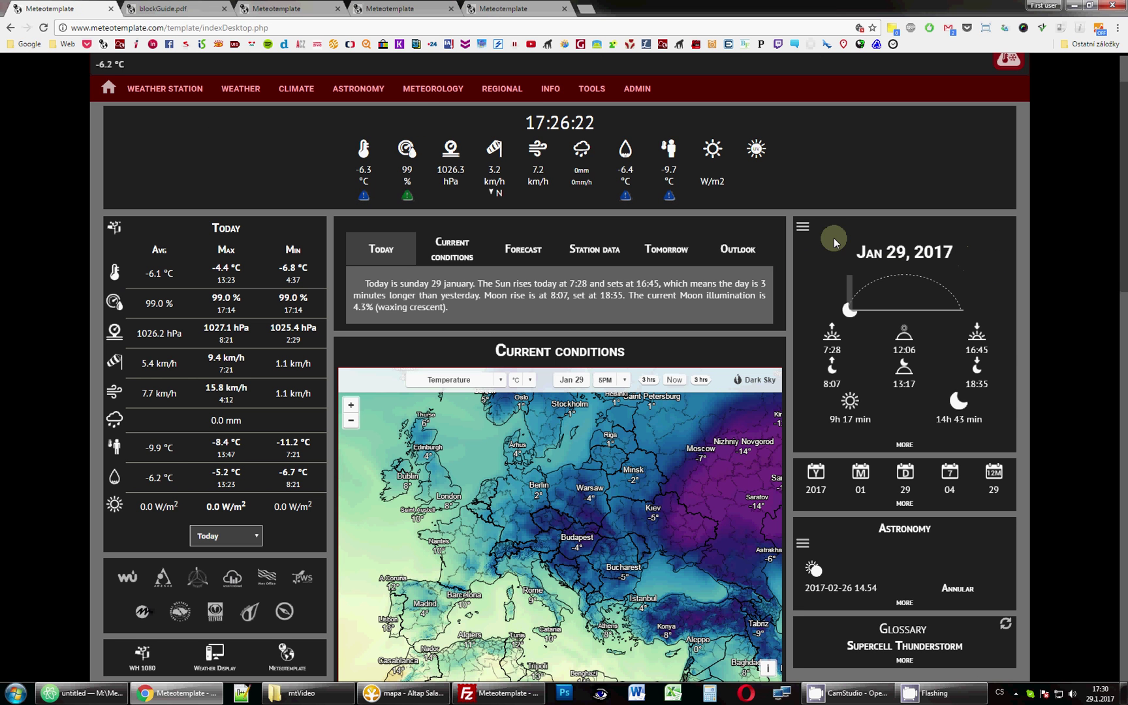
{"action": "left_click", "coordinate": [814, 249]}
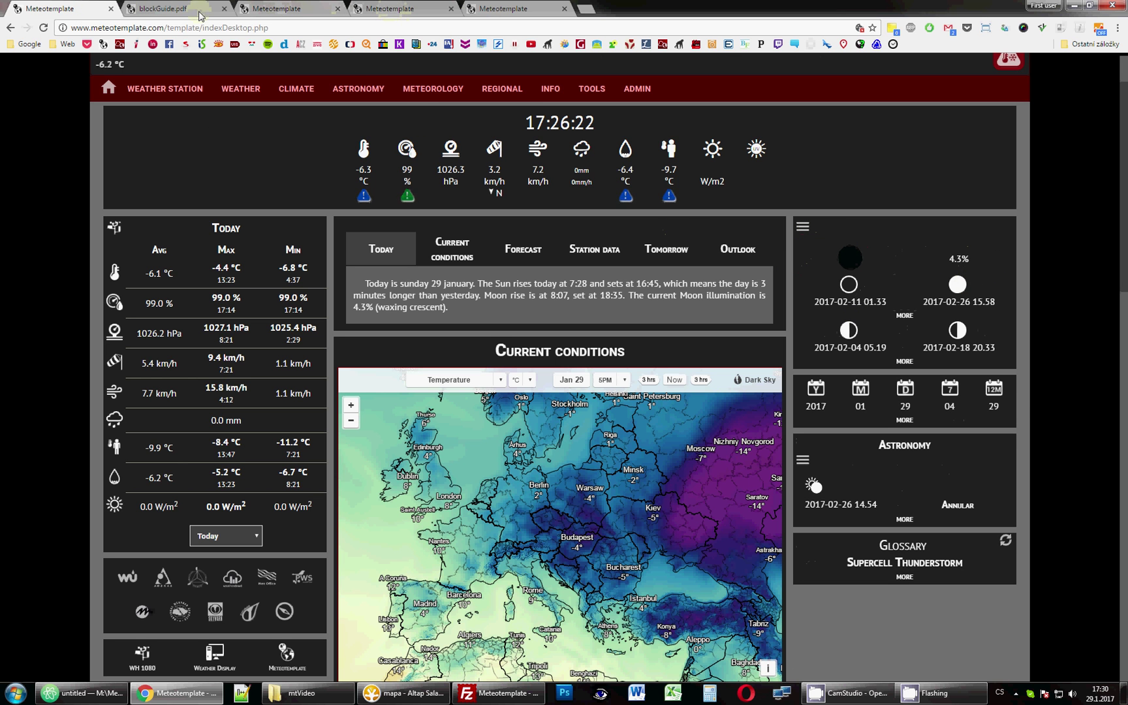
{"action": "left_click", "coordinate": [181, 7]}
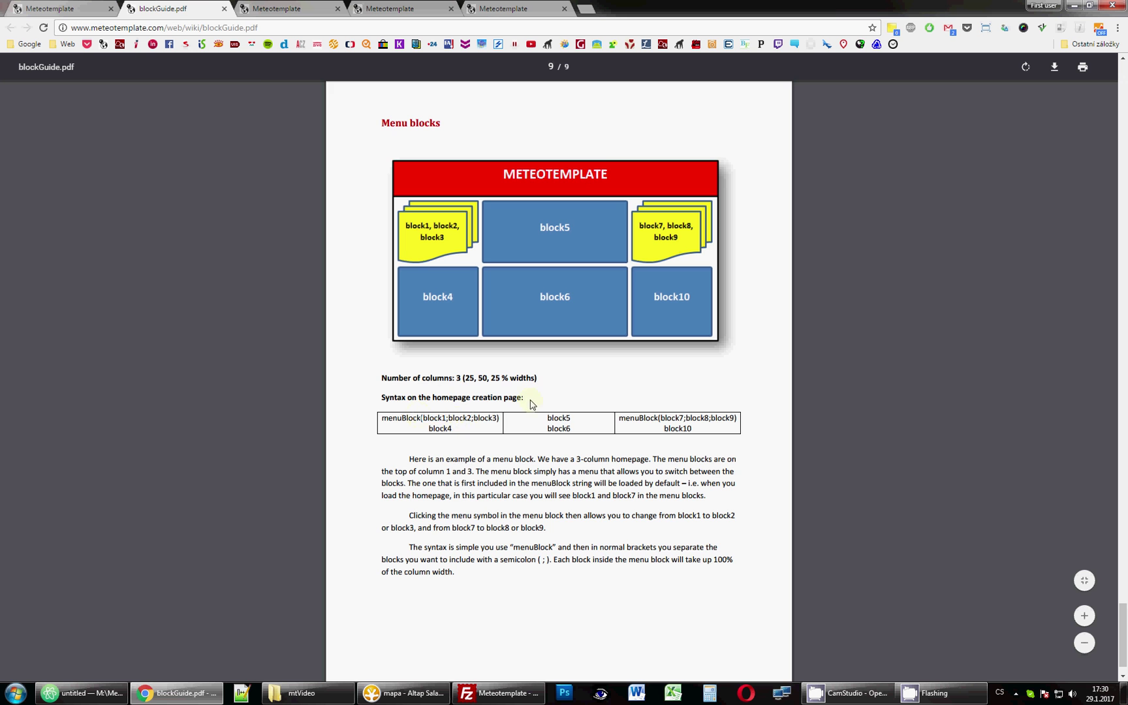
{"action": "left_click", "coordinate": [250, 6]}
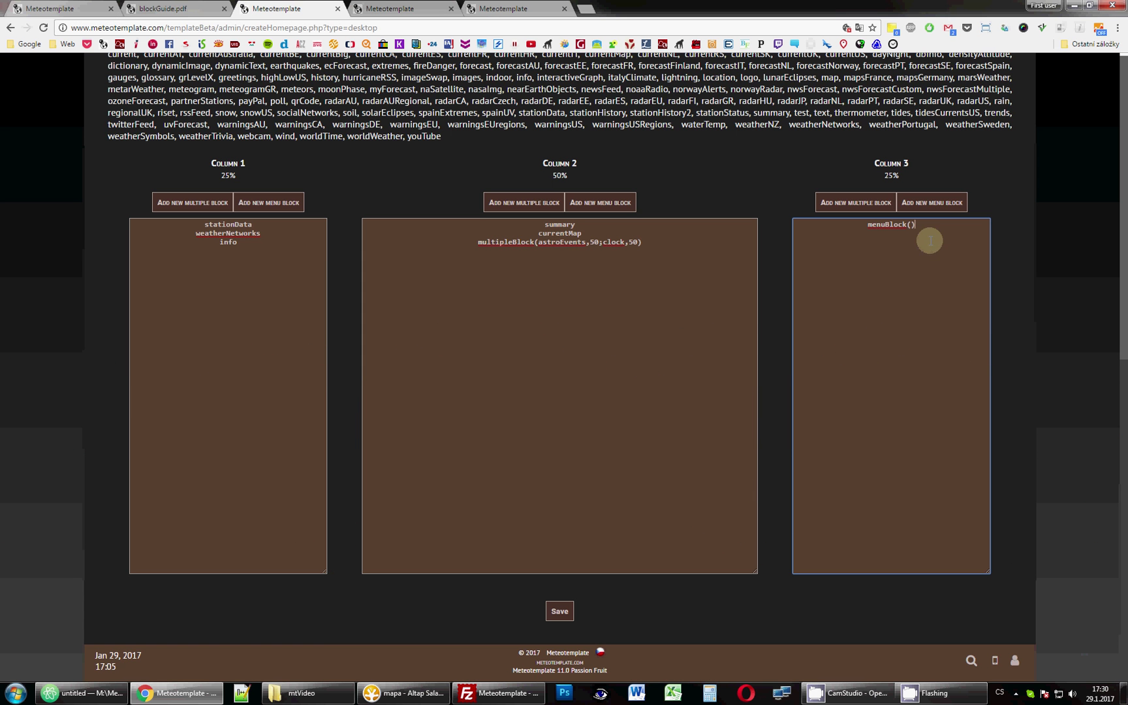
Step: Fill the column 3 menu block with clockDigital and wind, separated by a semicolon
{"action": "scroll", "coordinate": [925, 345], "scroll_direction": "up", "scroll_amount": 3}
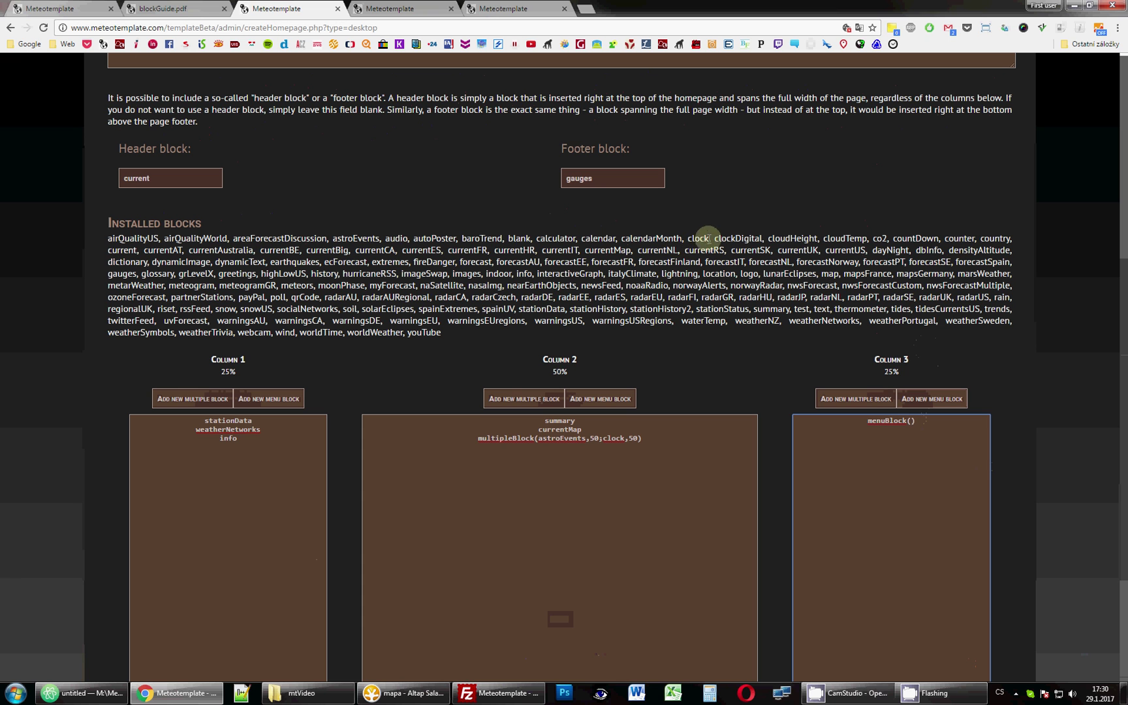
{"action": "type", "text": "clockDigital;wind"}
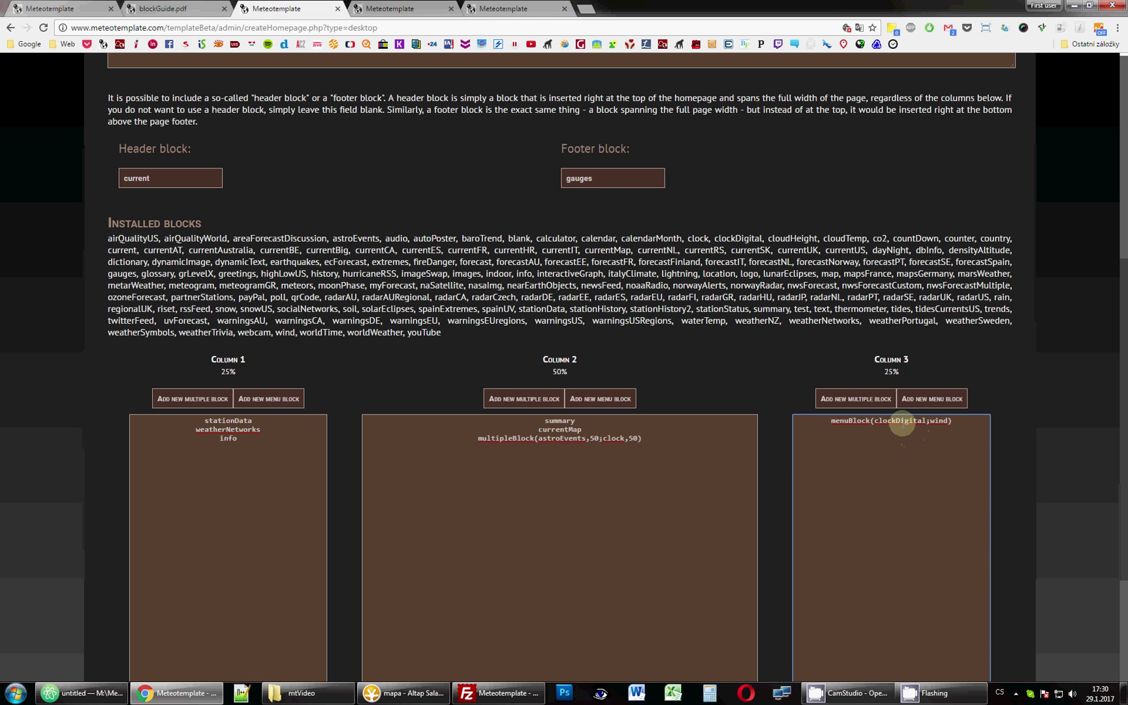
{"action": "left_click_drag", "start_coordinate": [831, 420], "coordinate": [858, 421]}
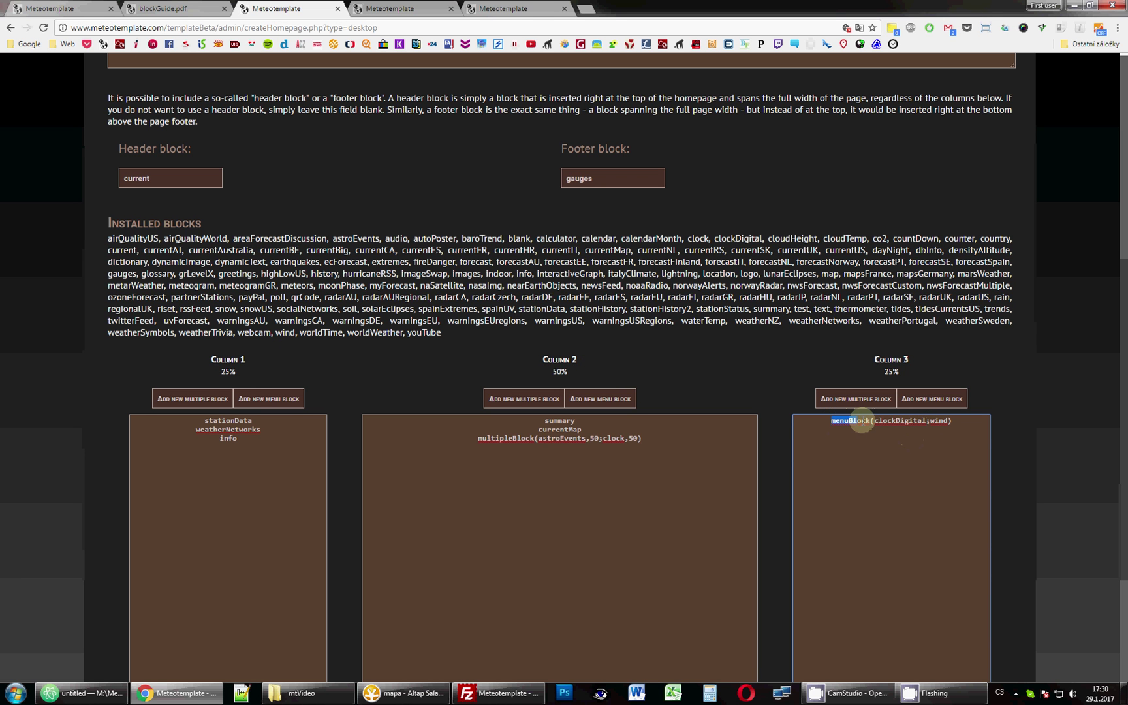
{"action": "left_click", "coordinate": [868, 421]}
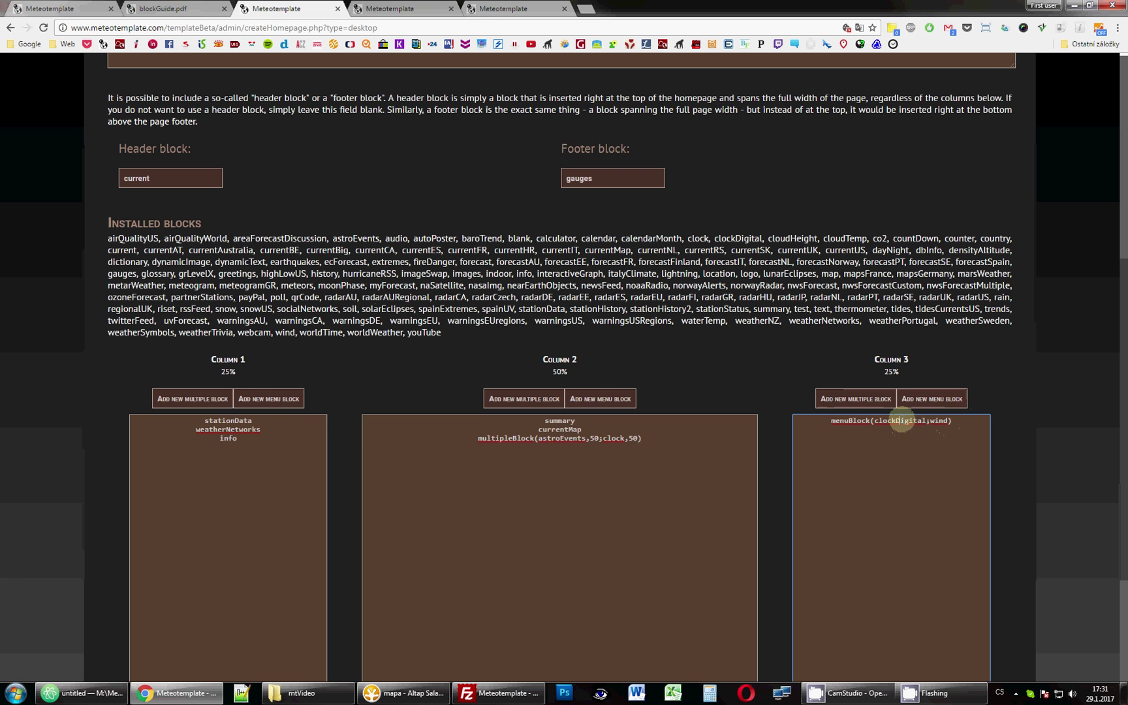
Step: Try the lowercase spelling clockdigital in the column 3 menu block, restore clockDigital and check its spelling in the installed blocks list
{"action": "key", "text": "Right"}
{"action": "key", "text": "Right"}
{"action": "key", "text": "Right"}
{"action": "key", "text": "Right"}
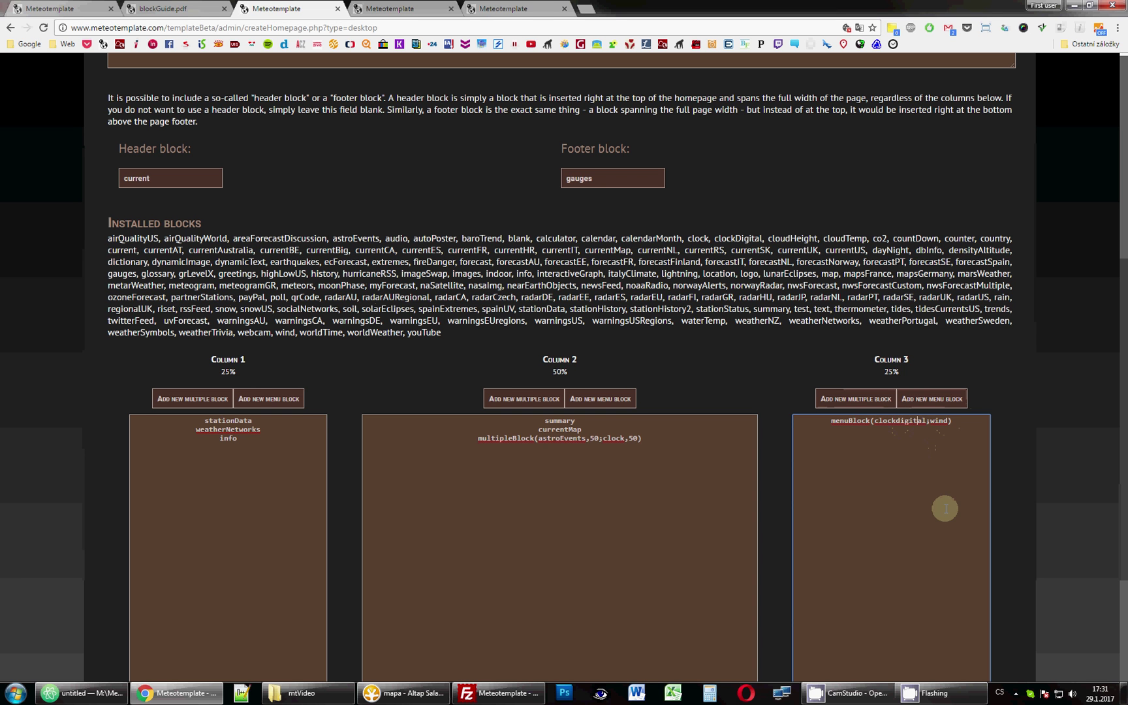
{"action": "left_click", "coordinate": [901, 421]}
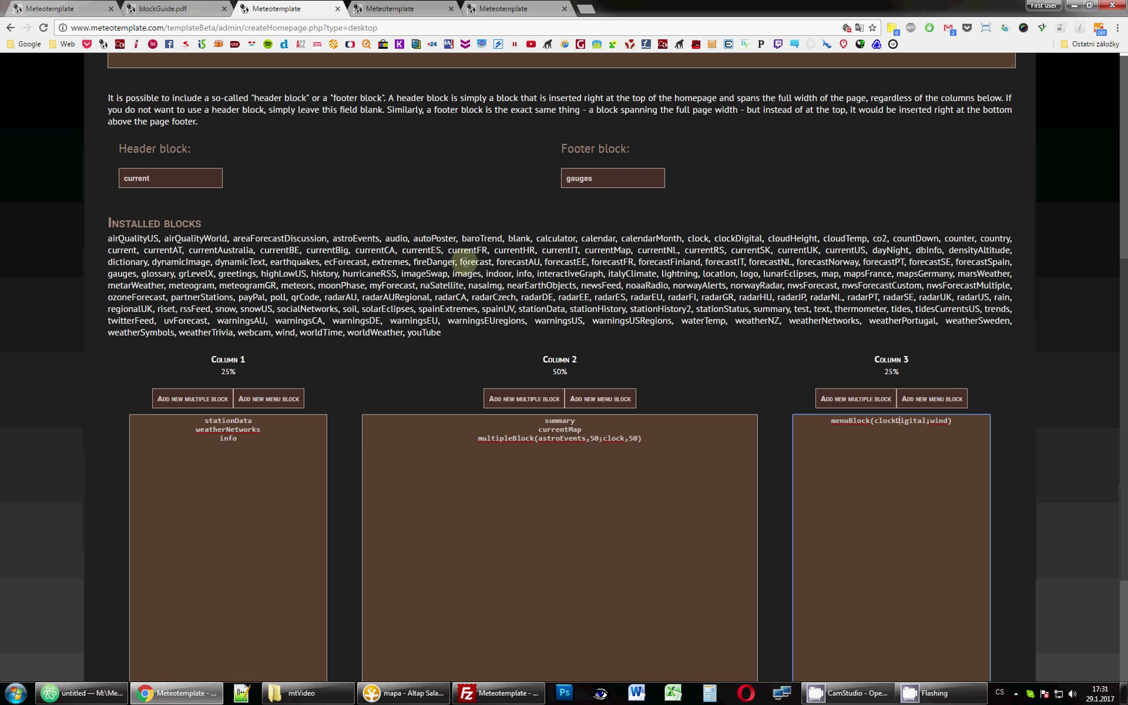
{"action": "double_click", "coordinate": [731, 238]}
{"action": "left_click", "coordinate": [731, 238]}
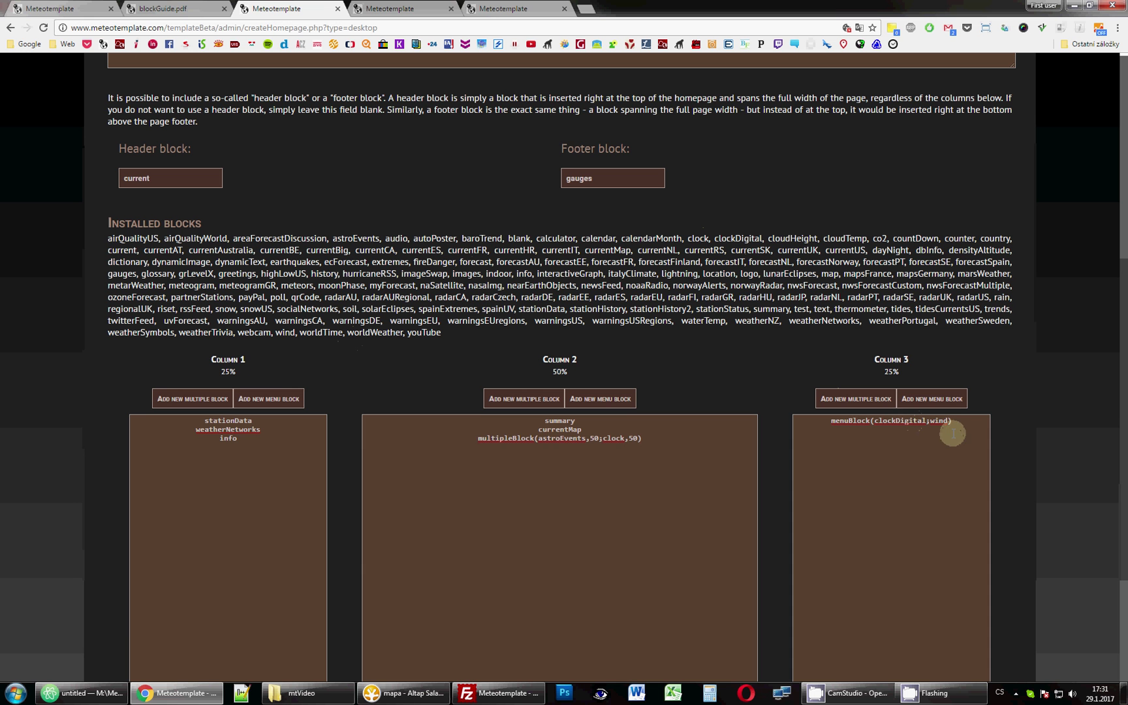
Step: Save the homepage layout and reload the templateBeta desktop homepage
{"action": "scroll", "coordinate": [784, 261], "scroll_direction": "down", "scroll_amount": 3}
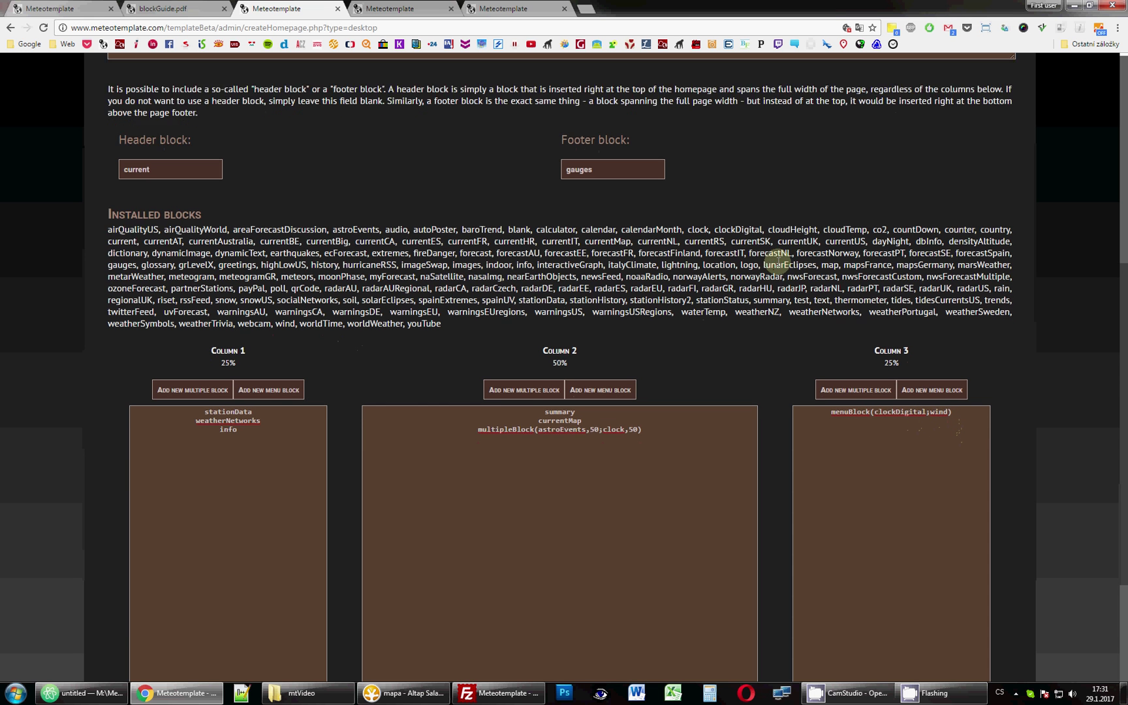
{"action": "left_click", "coordinate": [544, 610]}
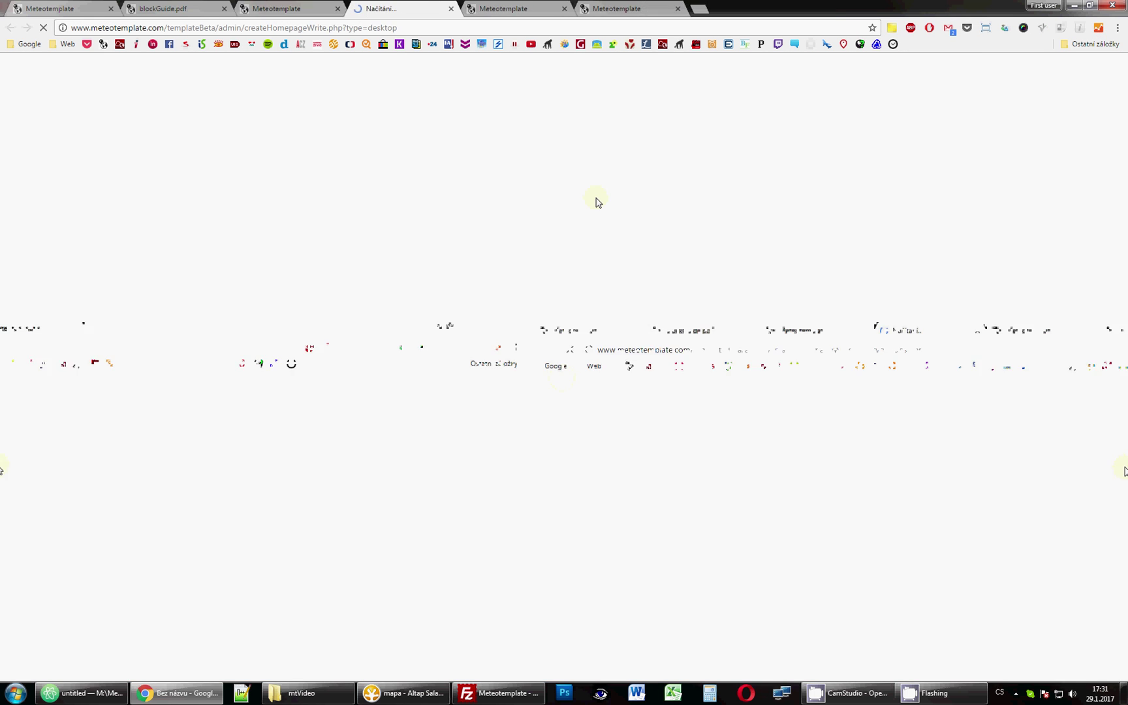
{"action": "left_click", "coordinate": [659, 93]}
{"action": "key", "text": "ctrl+Tab"}
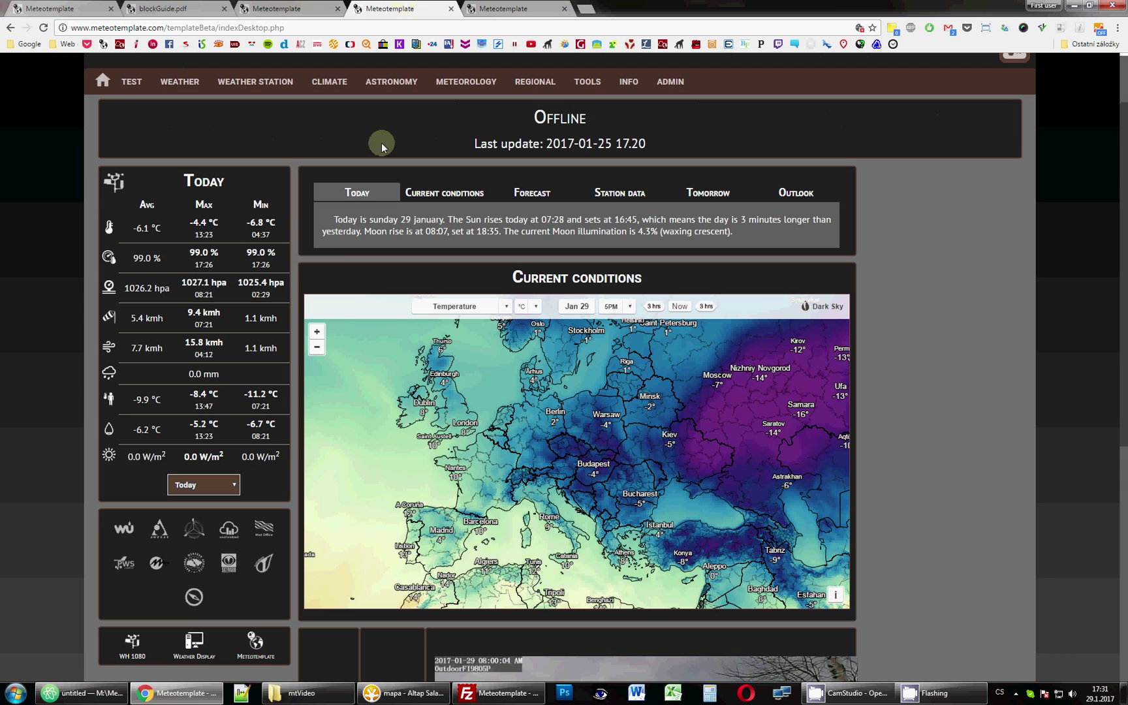
{"action": "left_click", "coordinate": [44, 27]}
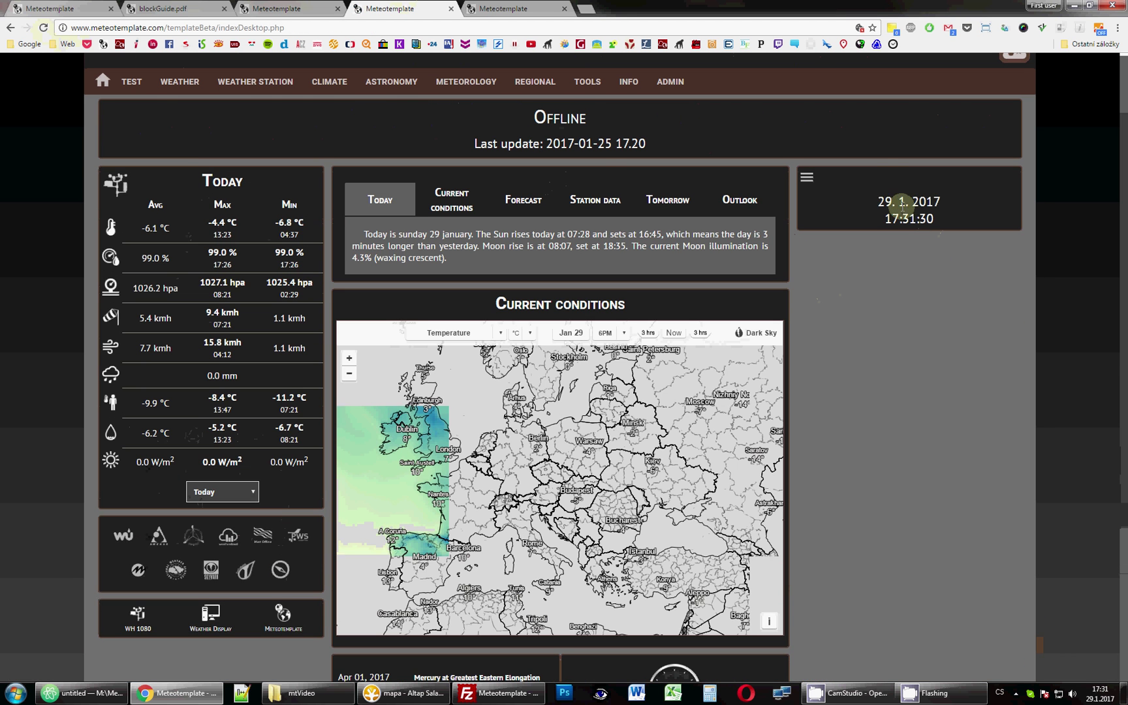
Step: Test the new menu block on the desktop homepage by switching it to wind and back to Digital clock
{"action": "key", "text": "ctrl+shift+Tab"}
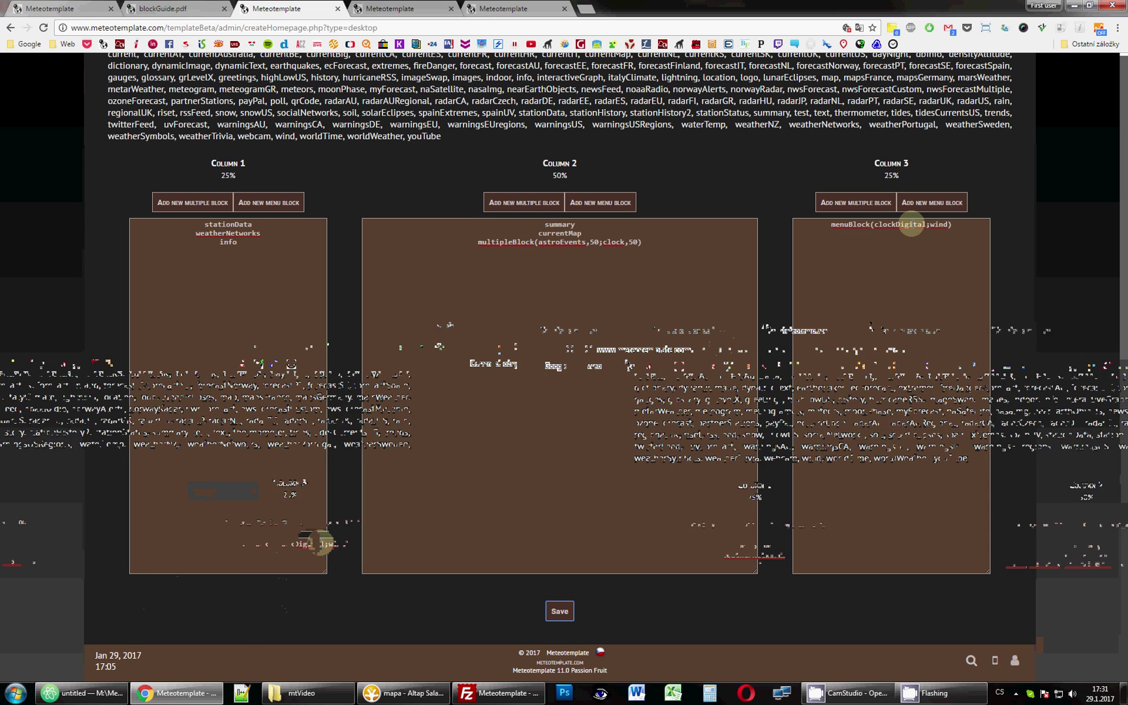
{"action": "key", "text": "ctrl+Tab"}
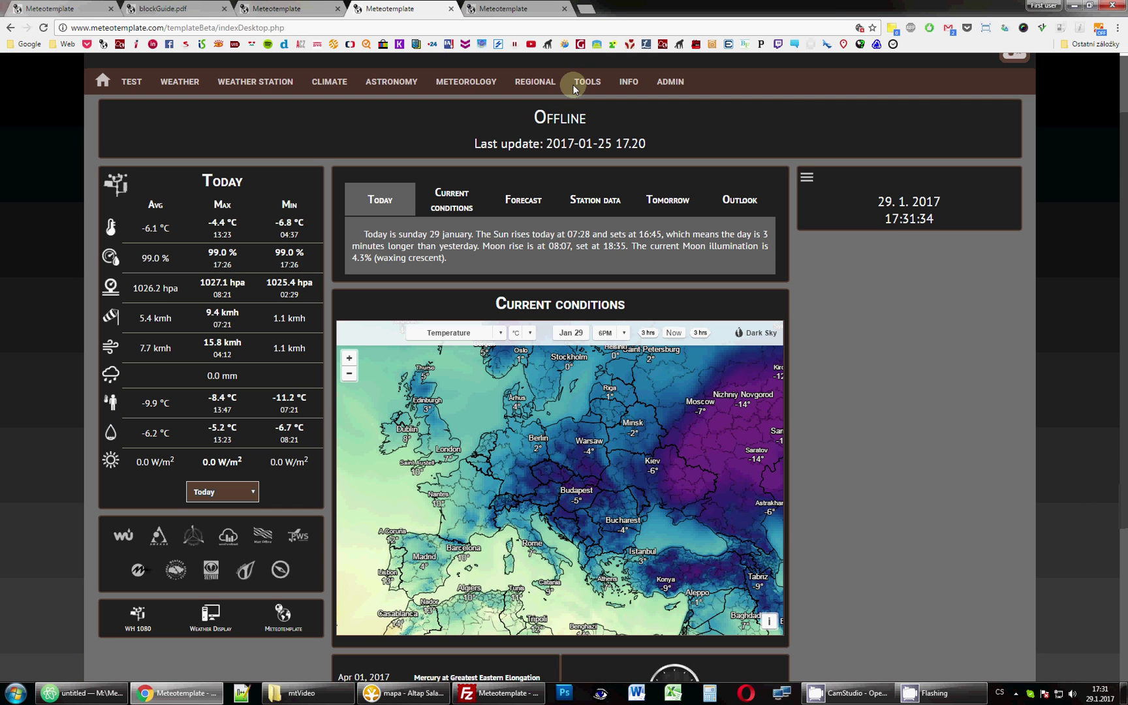
{"action": "left_click", "coordinate": [829, 217]}
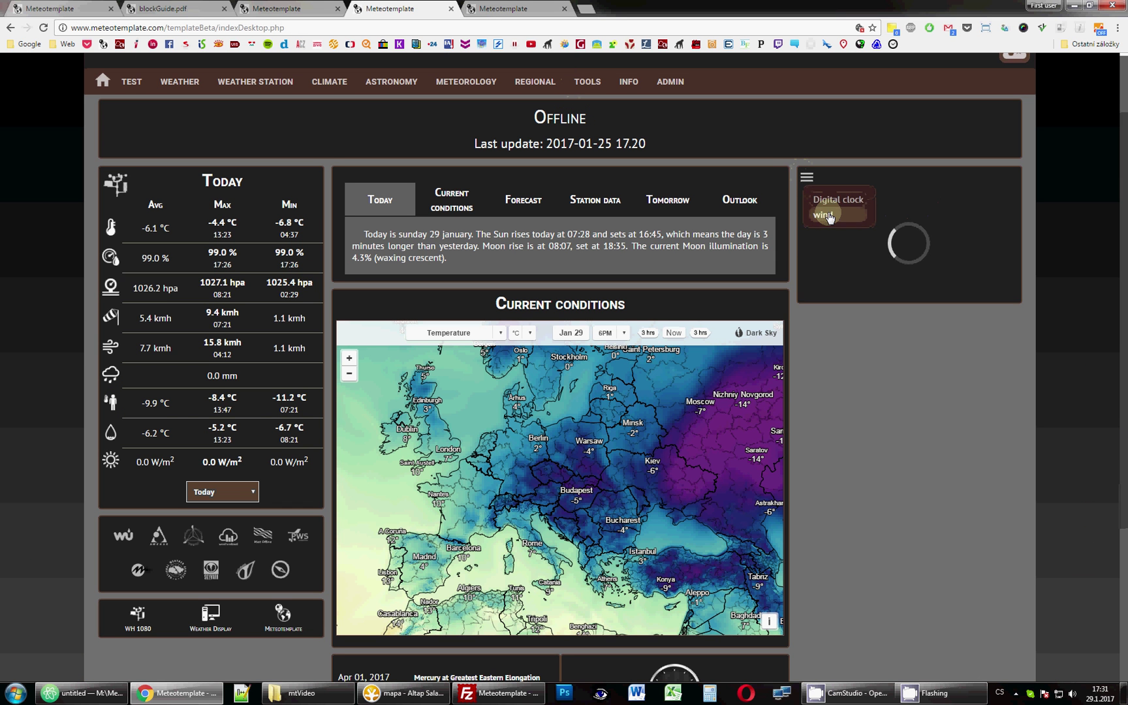
{"action": "left_click", "coordinate": [806, 175]}
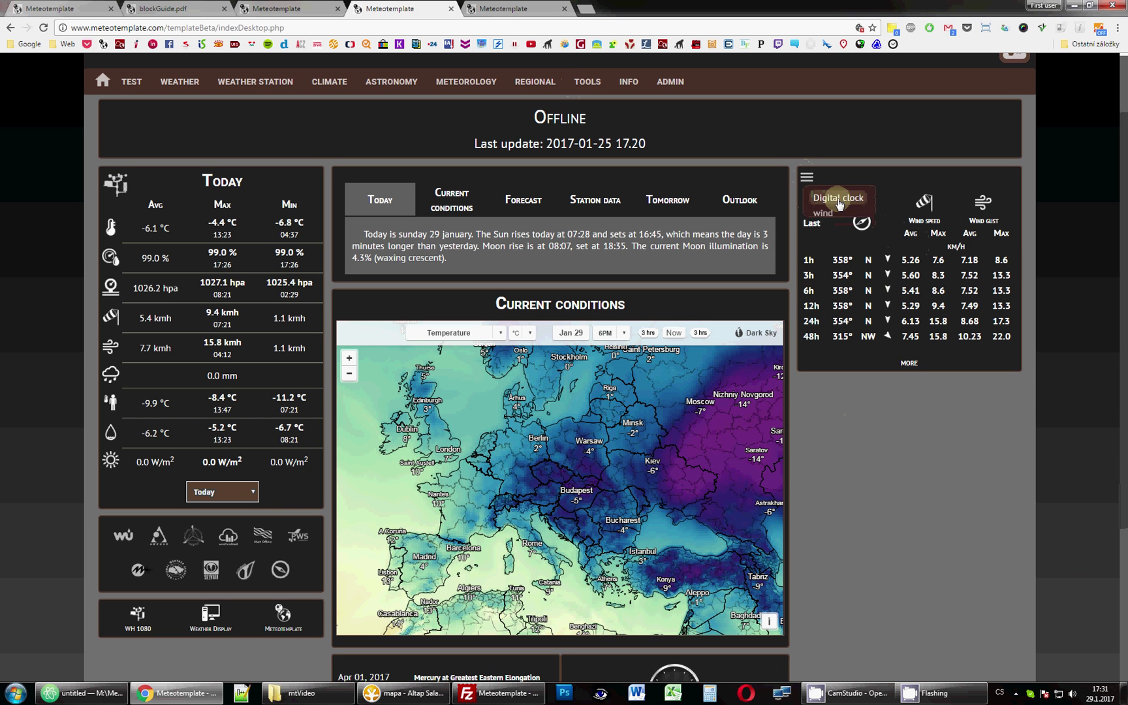
{"action": "left_click", "coordinate": [829, 193]}
Step: Compare the clockDigital entry of the column 3 menu block with the block loaded by default on the desktop homepage
{"action": "key", "text": "ctrl+shift+Tab"}
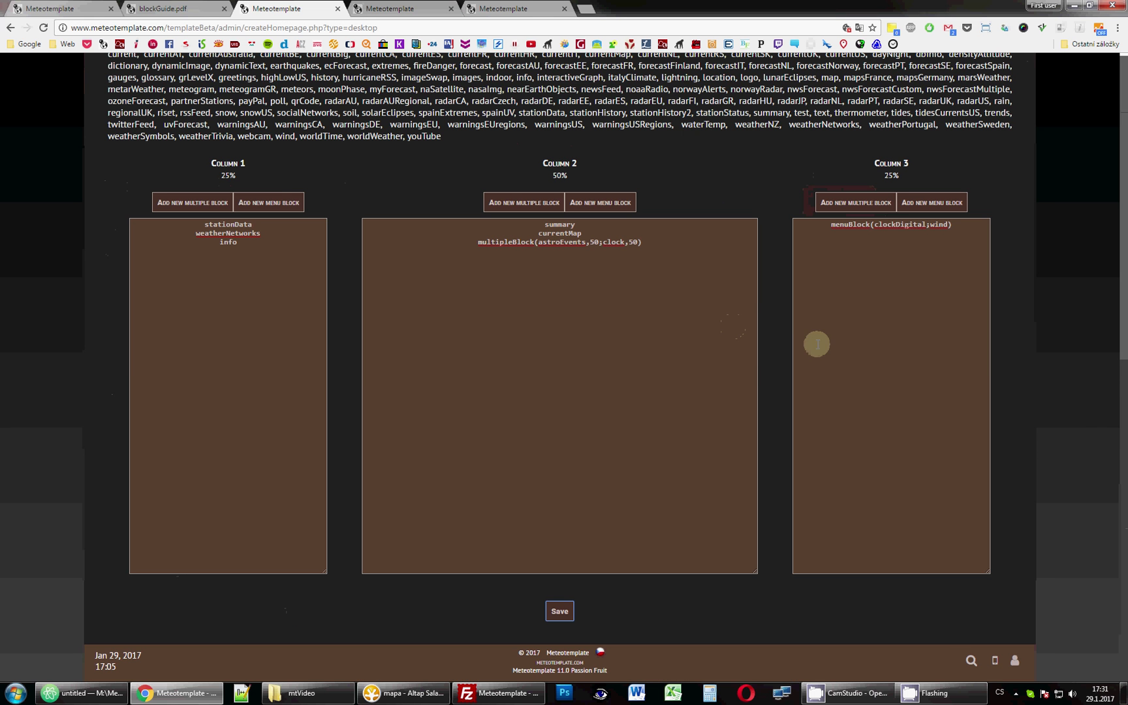
{"action": "left_click", "coordinate": [899, 225]}
{"action": "left_click", "coordinate": [412, 7]}
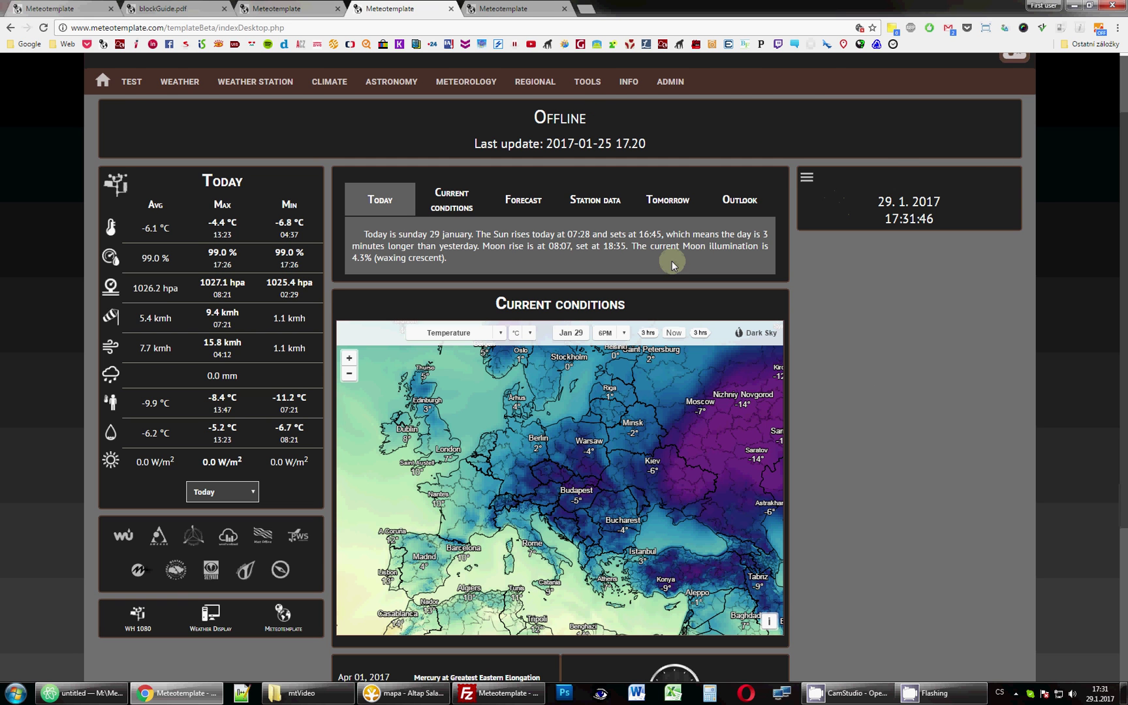
{"action": "left_click", "coordinate": [275, 7]}
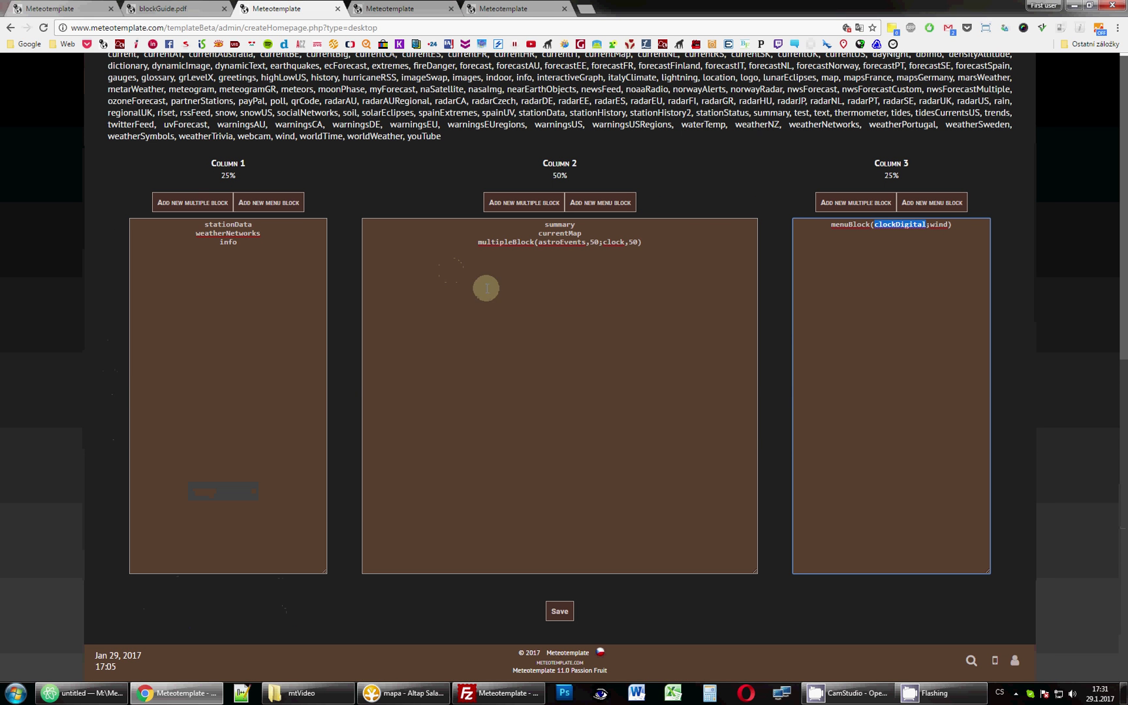
{"action": "left_click", "coordinate": [961, 229]}
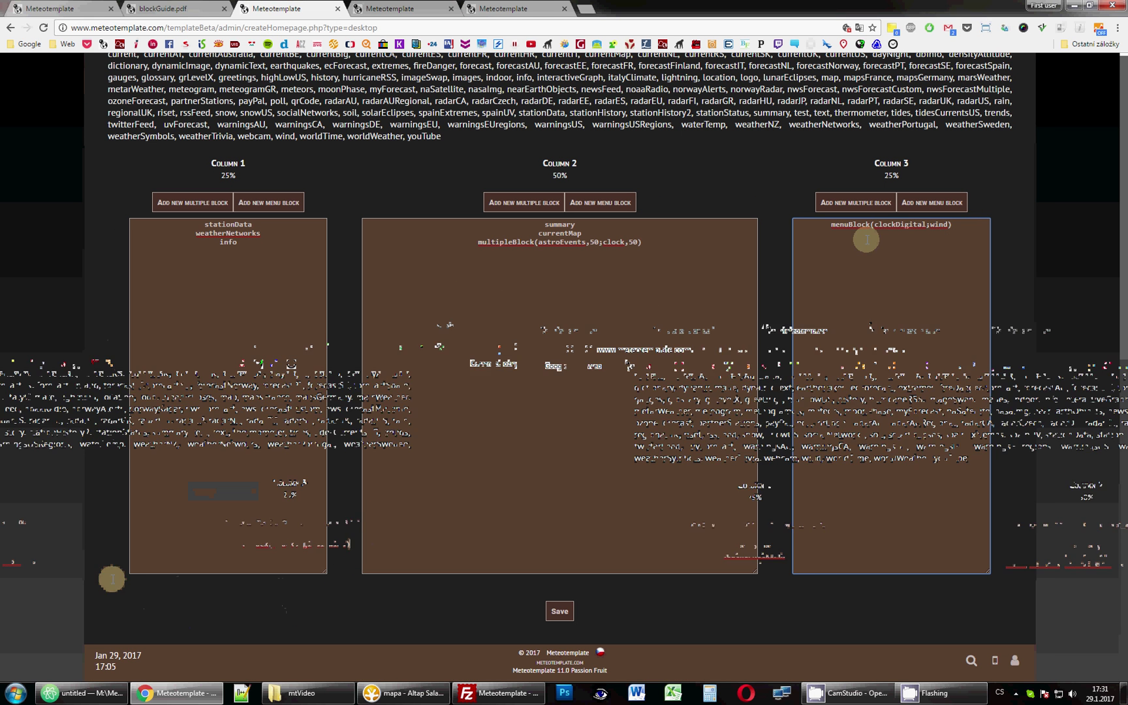
Step: Add a second stationData block below the multiple block in column 2
{"action": "left_click", "coordinate": [652, 243]}
{"action": "scroll", "coordinate": [682, 344], "scroll_direction": "up", "scroll_amount": 2}
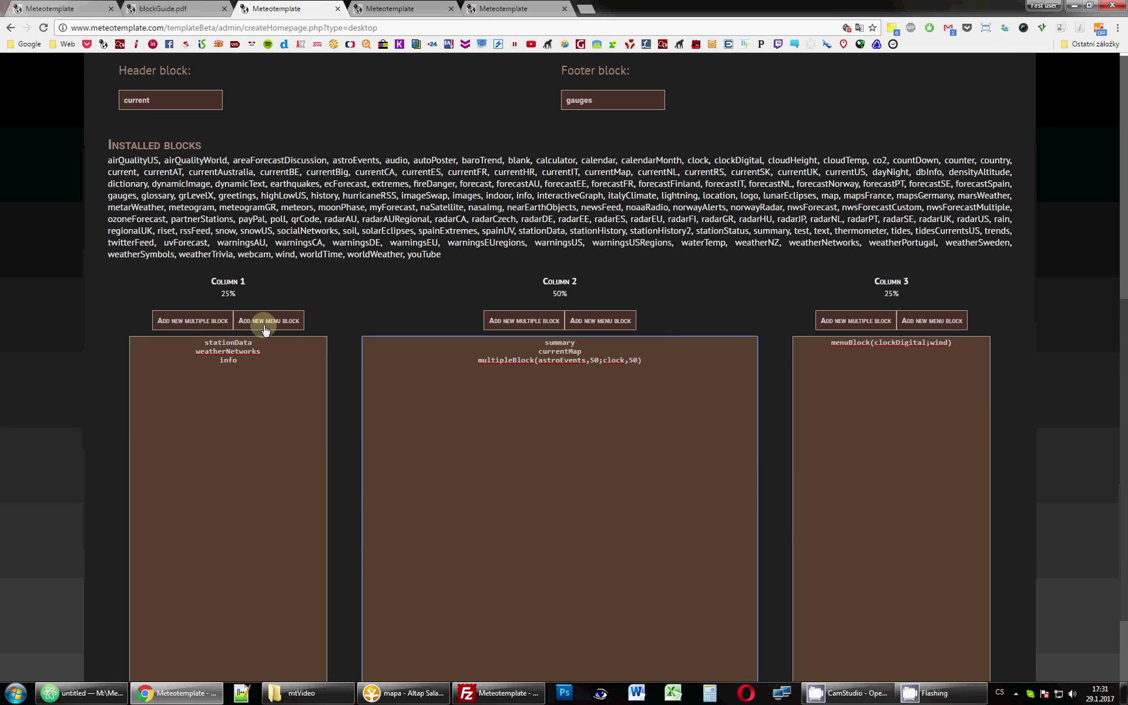
{"action": "left_click", "coordinate": [242, 373]}
{"action": "left_click", "coordinate": [667, 358]}
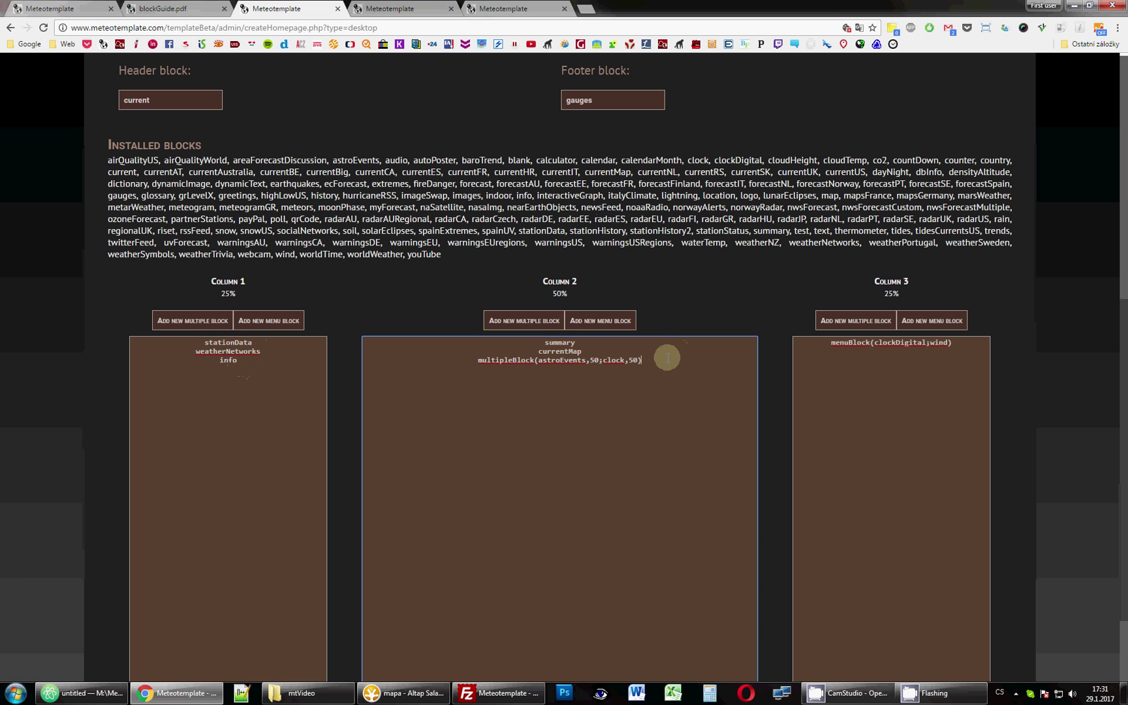
{"action": "type", "text": "stationData"}
{"action": "key", "text": "Return"}
Step: Compare the stationData entries in columns 1 and 2 and remove the one from column 2, keeping the multiple block's closing bracket
{"action": "double_click", "coordinate": [216, 341]}
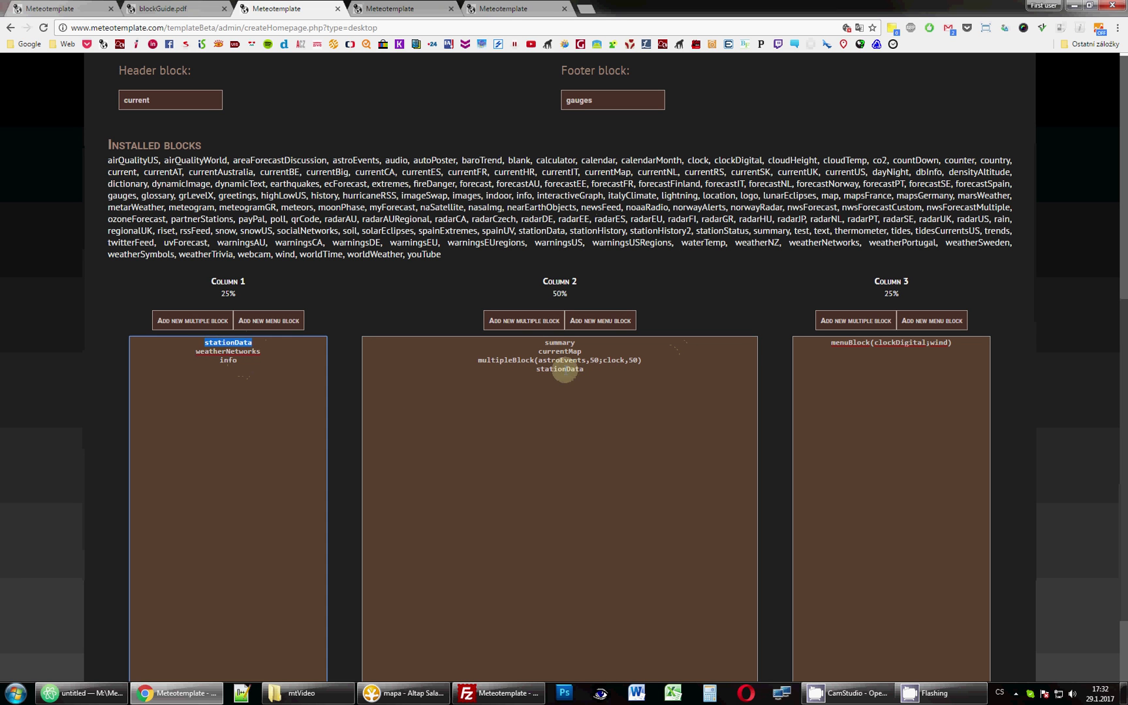
{"action": "double_click", "coordinate": [565, 369]}
{"action": "double_click", "coordinate": [243, 342]}
{"action": "double_click", "coordinate": [564, 370]}
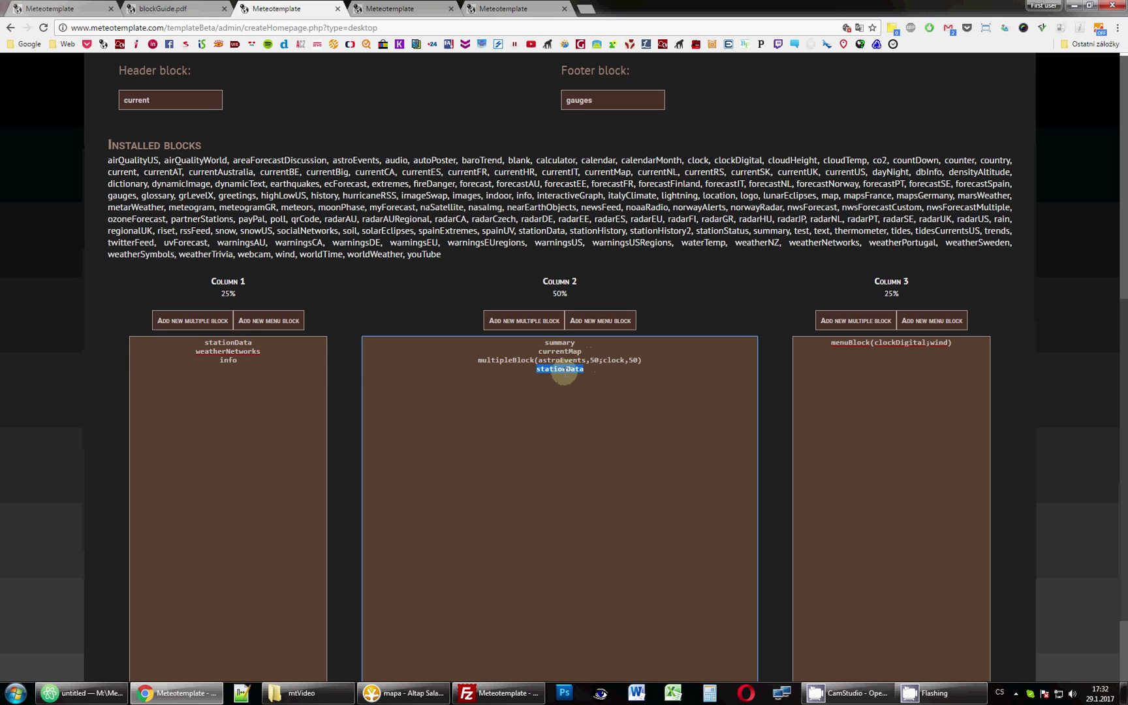
{"action": "key", "text": "Delete"}
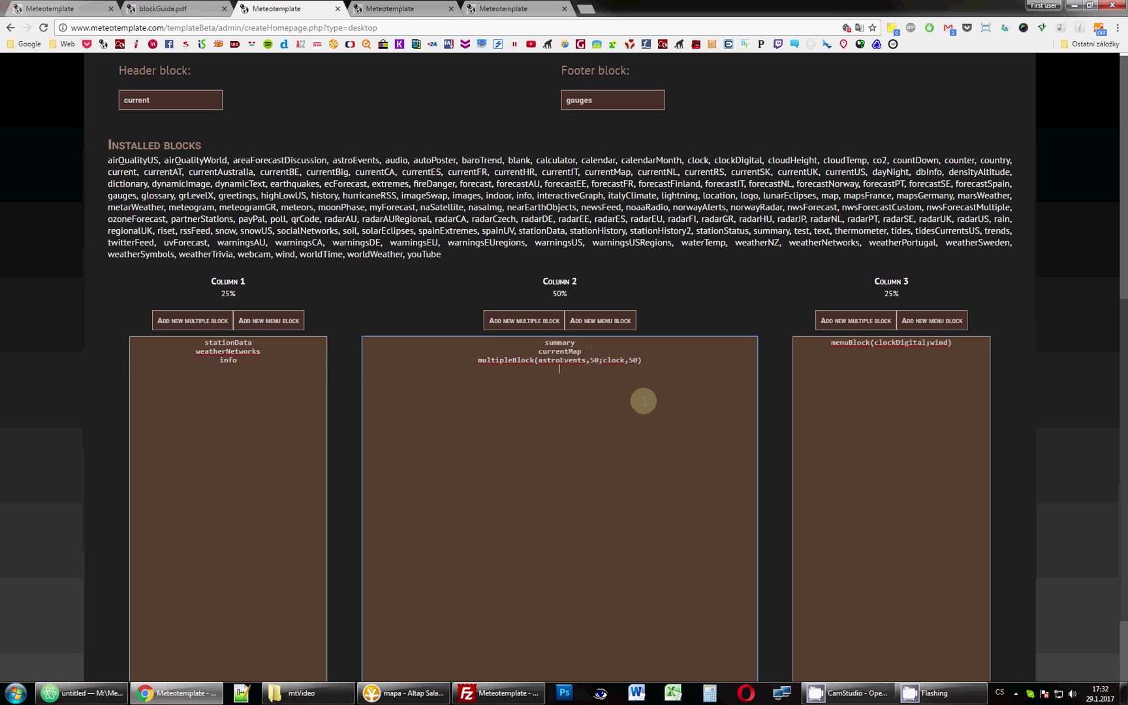
{"action": "key", "text": "BackSpace"}
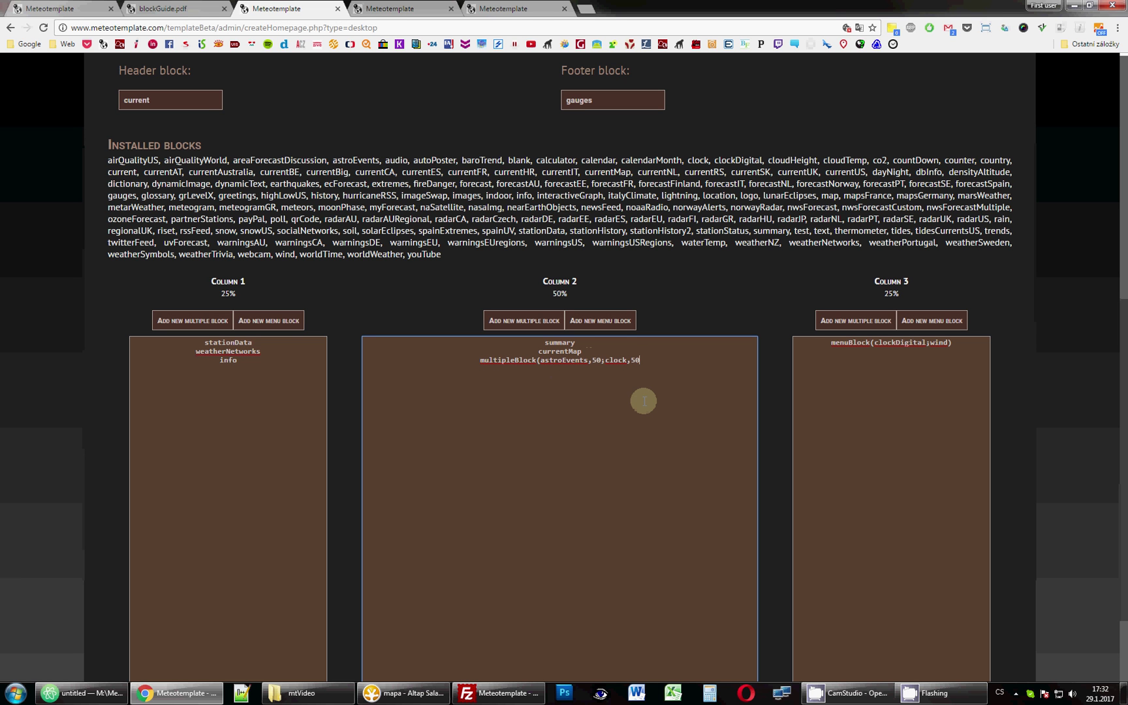
{"action": "type", "text": ")"}
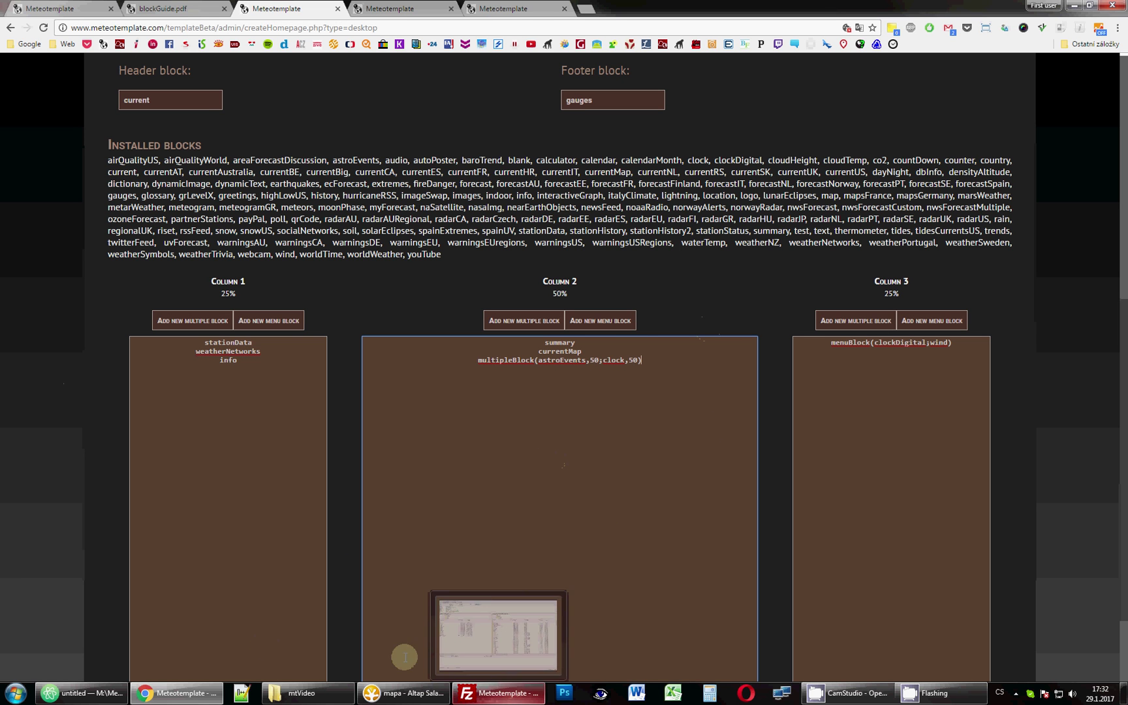
Step: Look up the block guide's examples and syntax for simple and multiple blocks and multiple blocks with sub-blocks
{"action": "left_click", "coordinate": [168, 9]}
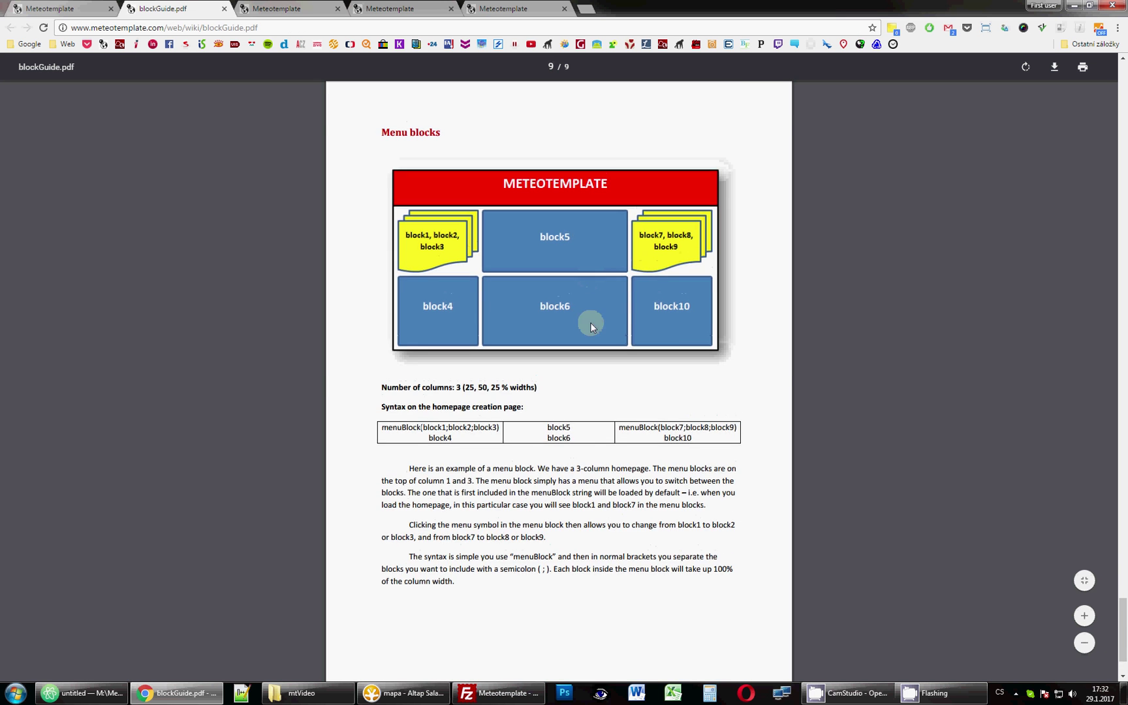
{"action": "scroll", "coordinate": [591, 323], "scroll_direction": "up", "scroll_amount": 15}
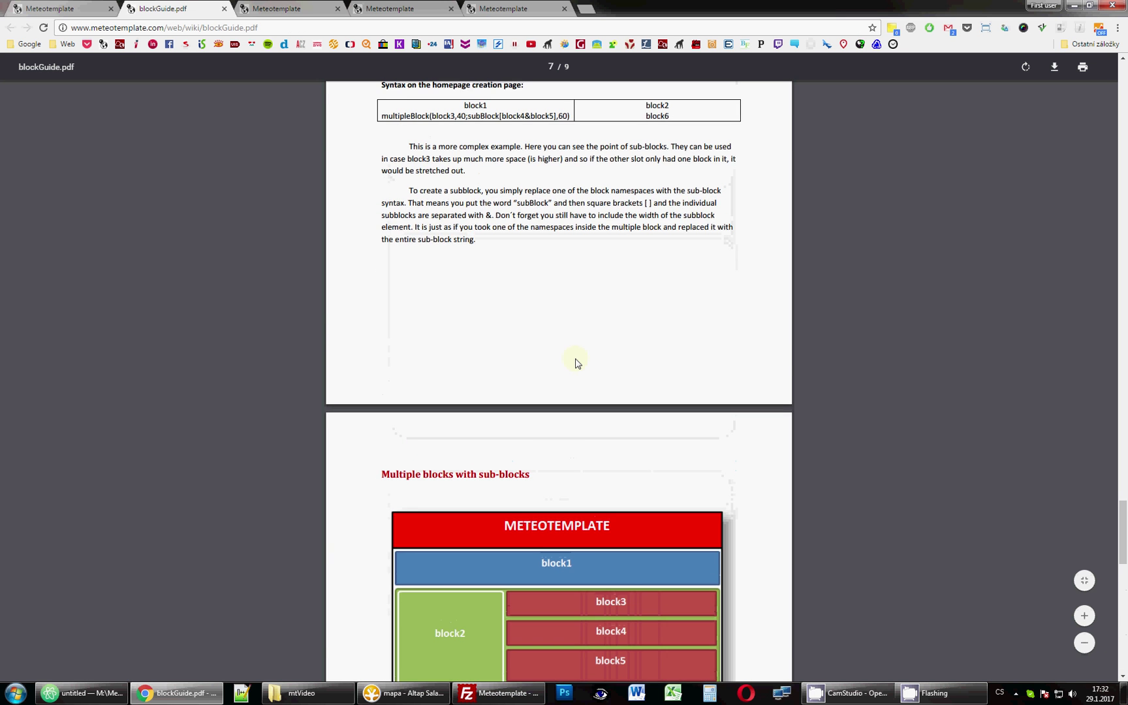
{"action": "scroll", "coordinate": [577, 364], "scroll_direction": "down", "scroll_amount": 3}
{"action": "scroll", "coordinate": [578, 364], "scroll_direction": "up", "scroll_amount": 10}
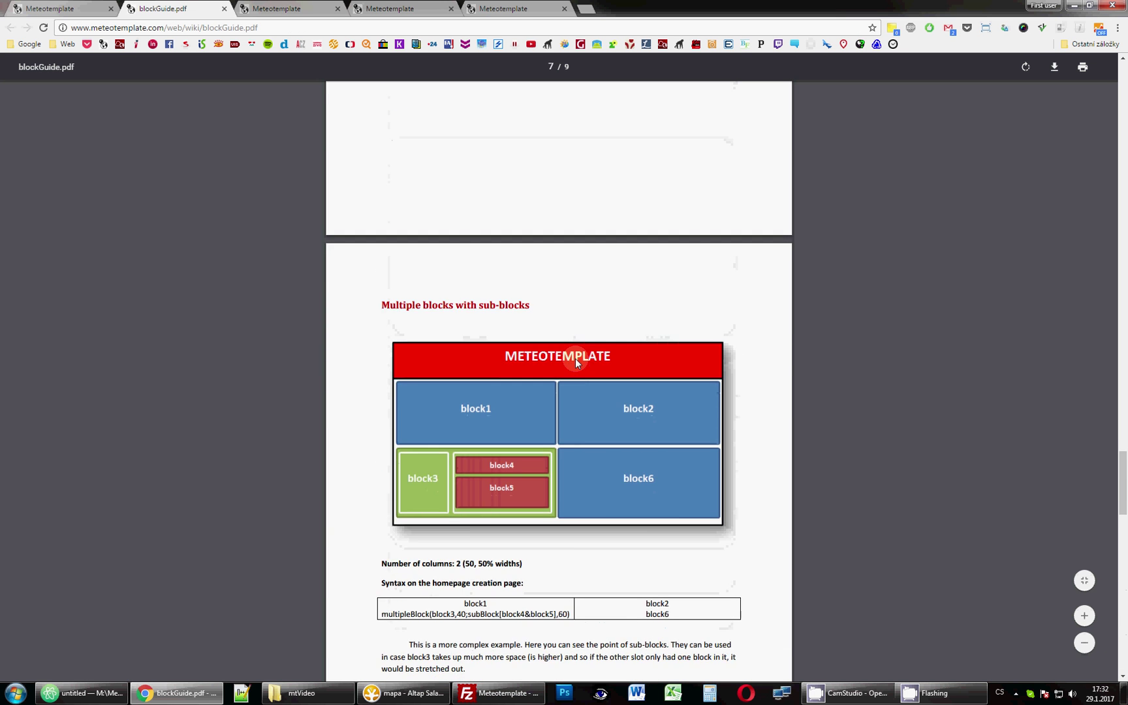
{"action": "scroll", "coordinate": [576, 362], "scroll_direction": "down", "scroll_amount": 1}
{"action": "scroll", "coordinate": [660, 368], "scroll_direction": "up", "scroll_amount": 10}
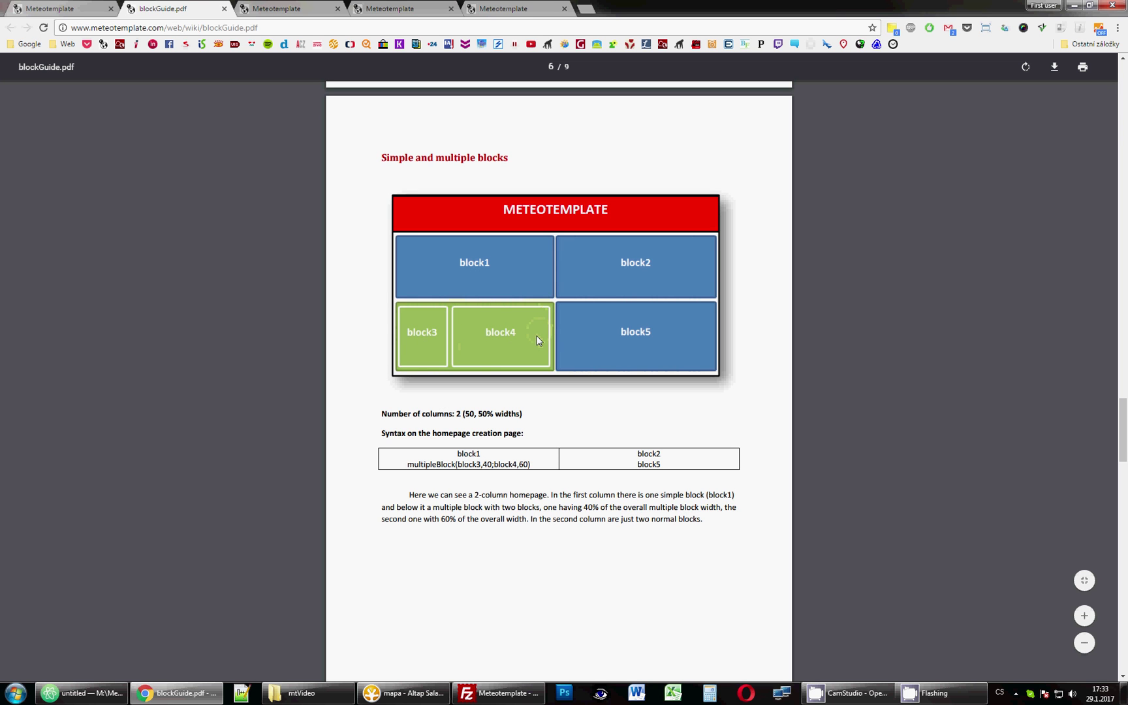
{"action": "scroll", "coordinate": [555, 337], "scroll_direction": "down", "scroll_amount": 10}
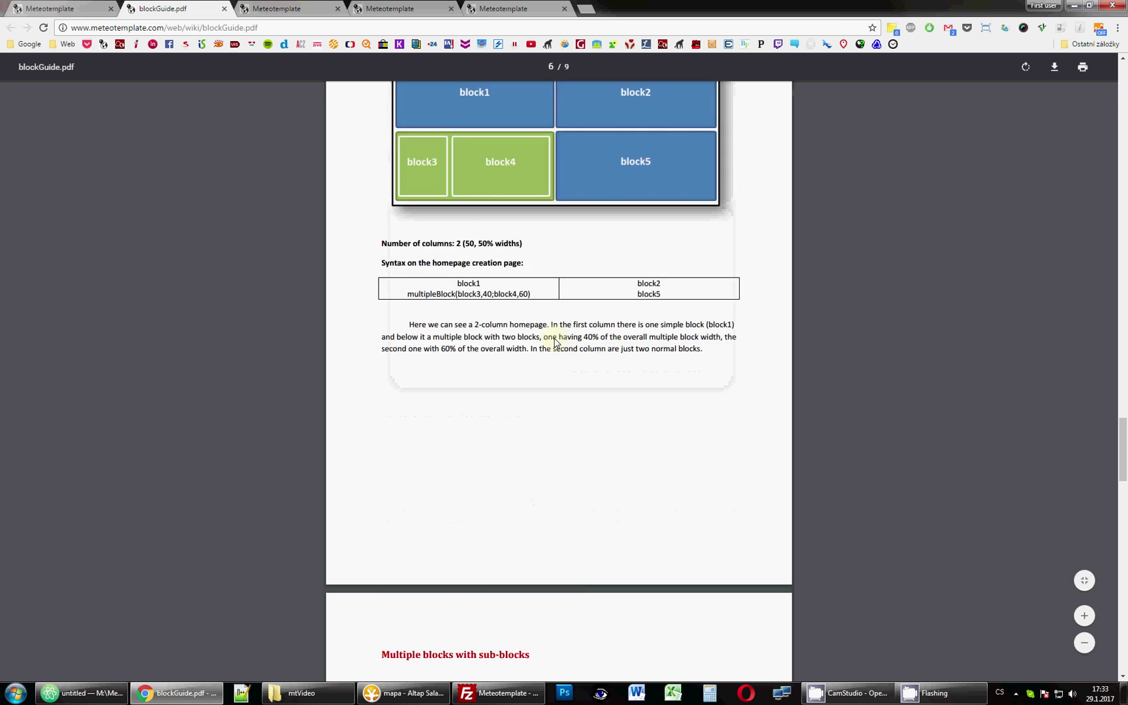
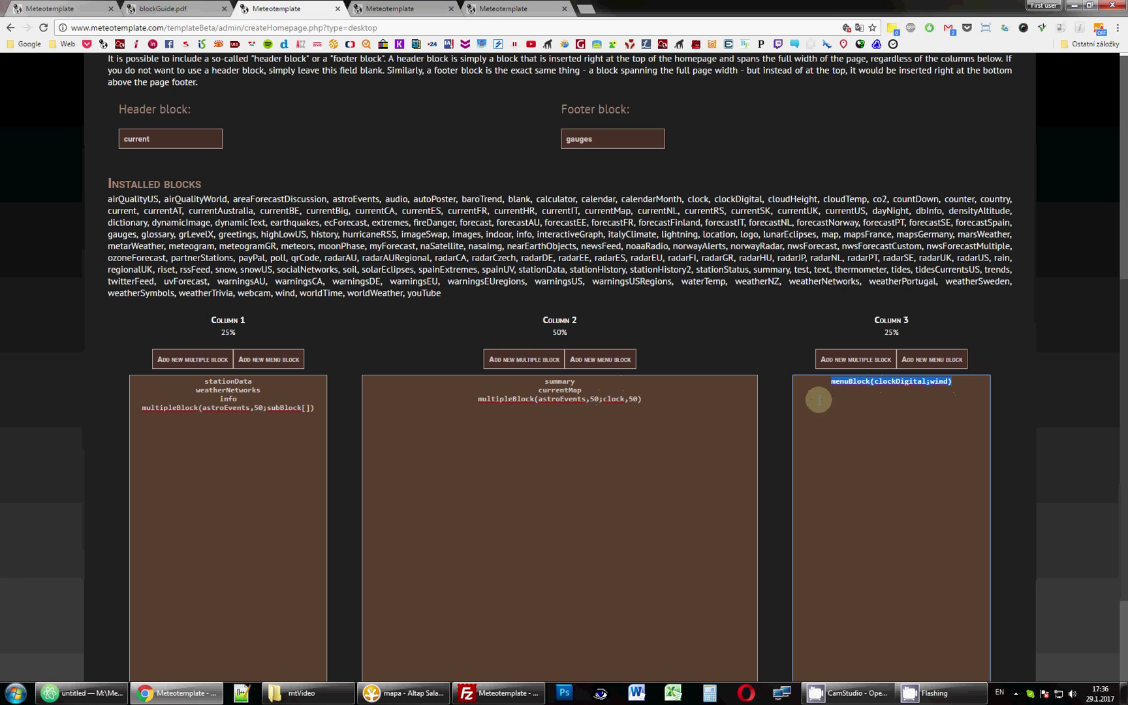
Step: Empty column 3 and complete column 1's multiple block as multipleBlock(astroEvents,50;subBlock[clockDigital&wind],50)
{"action": "key", "text": "Delete"}
{"action": "left_click", "coordinate": [304, 410]}
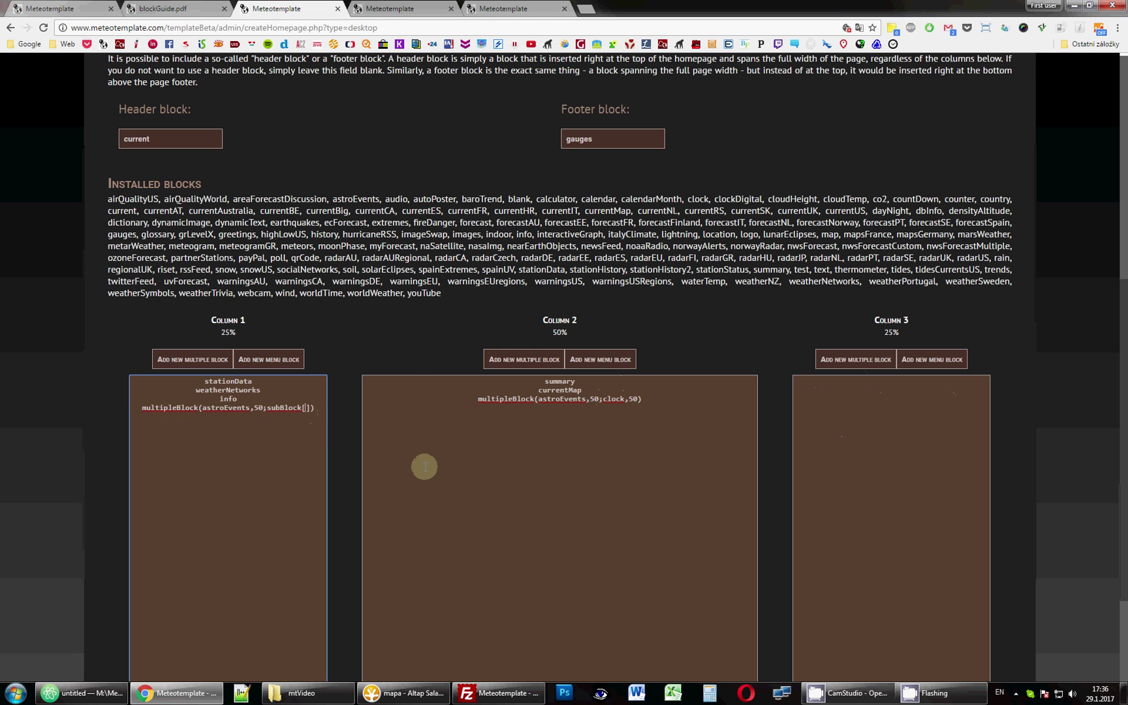
{"action": "type", "text": "cld"}
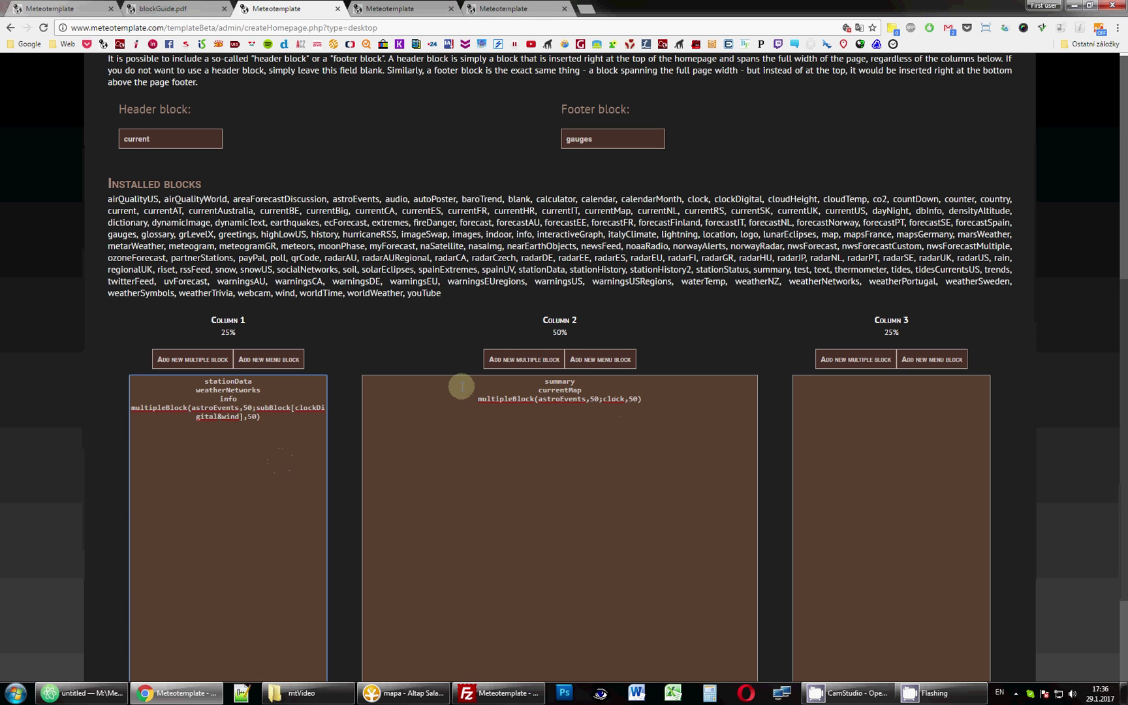
Step: Add a dbInfo block on its own line below the multiple block in column 1
{"action": "left_click", "coordinate": [263, 410]}
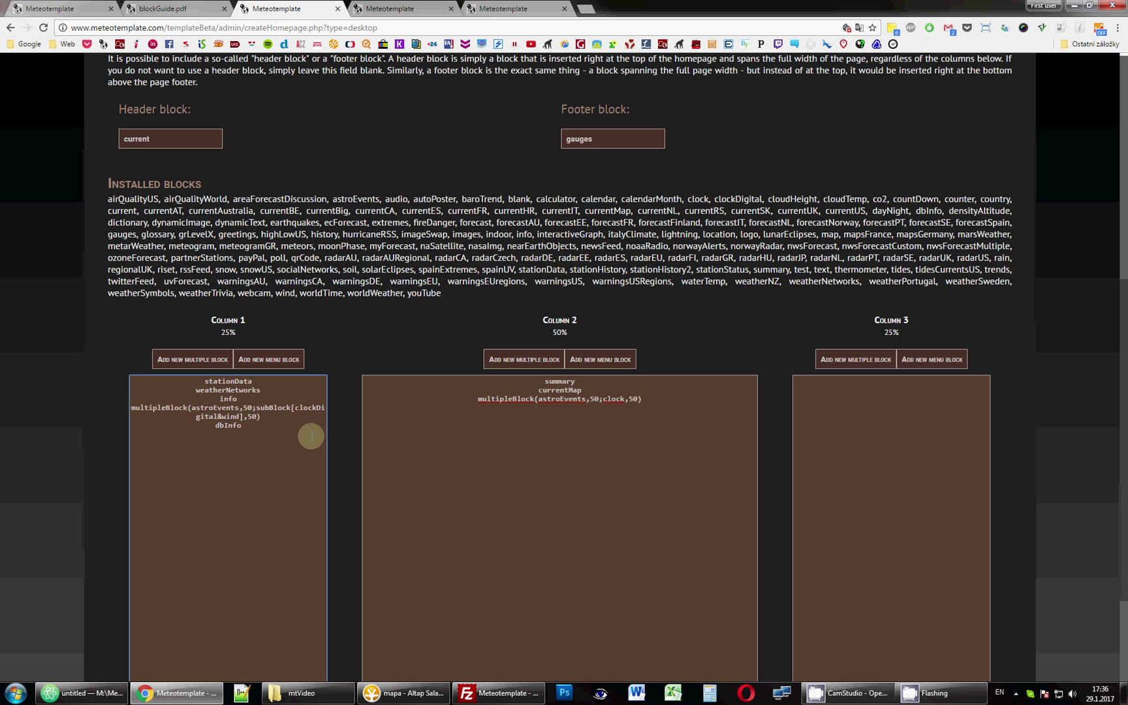
{"action": "left_click", "coordinate": [235, 441]}
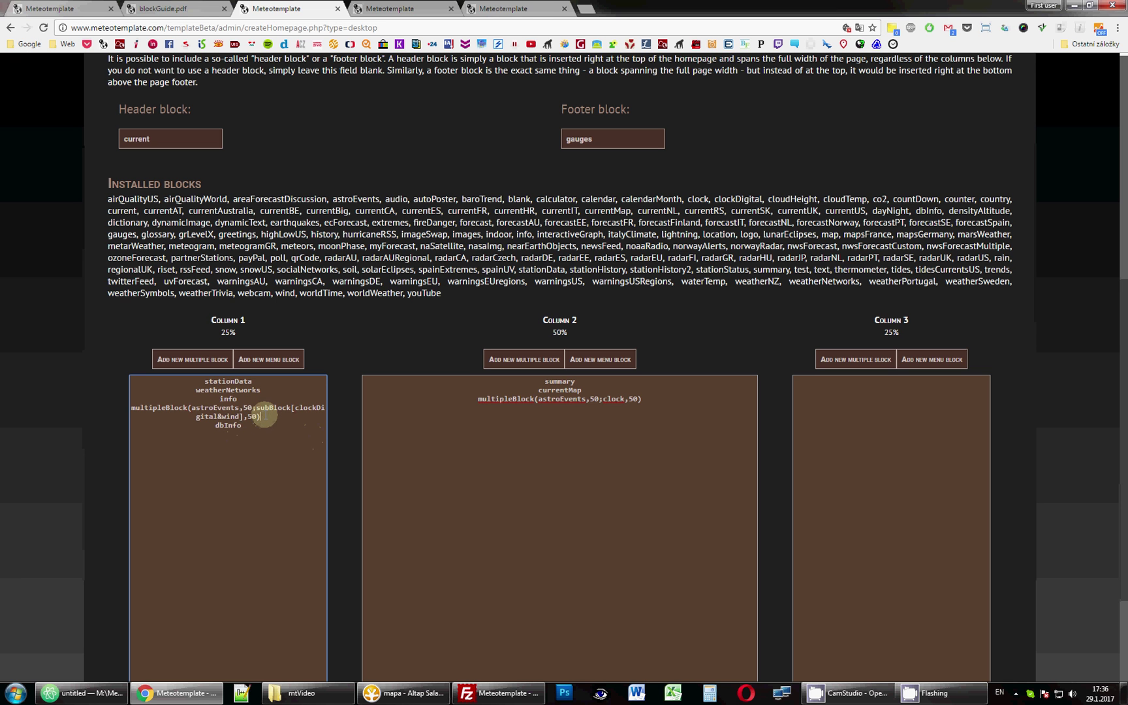
{"action": "left_click_drag", "start_coordinate": [265, 416], "coordinate": [132, 404]}
{"action": "left_click", "coordinate": [322, 432]}
Step: Save the homepage layout and check the sub-blocks and database block on the reloaded desktop homepage
{"action": "scroll", "coordinate": [653, 294], "scroll_direction": "down", "scroll_amount": 5}
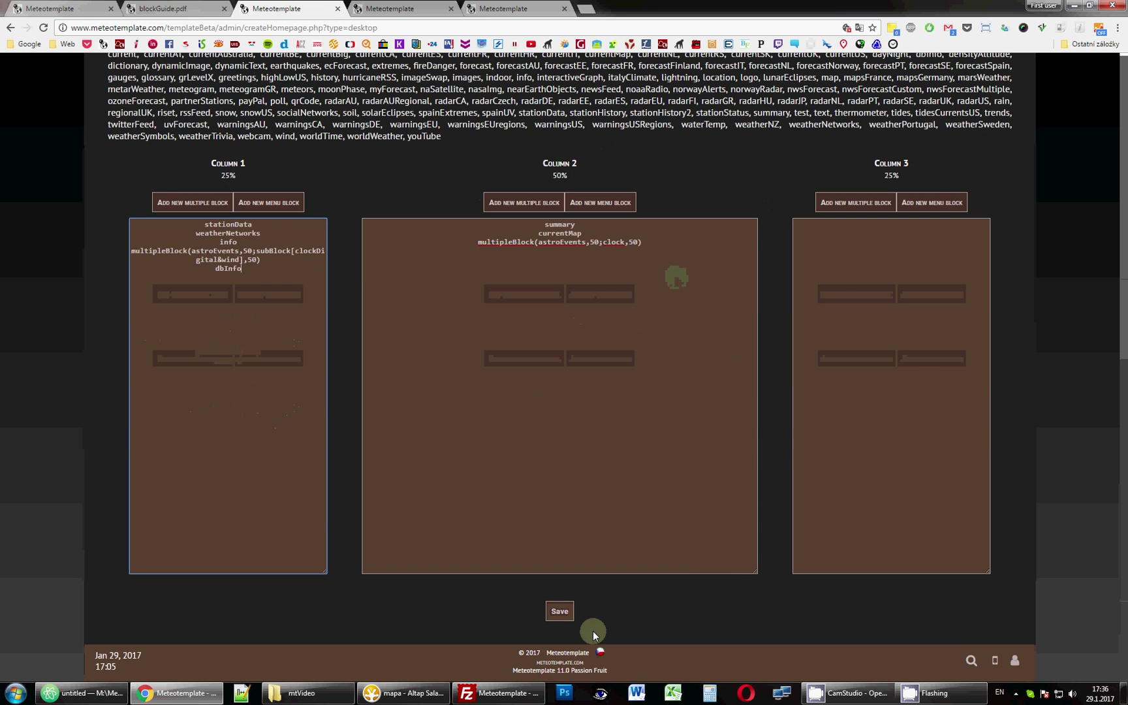
{"action": "left_click", "coordinate": [559, 607]}
{"action": "left_click", "coordinate": [659, 95]}
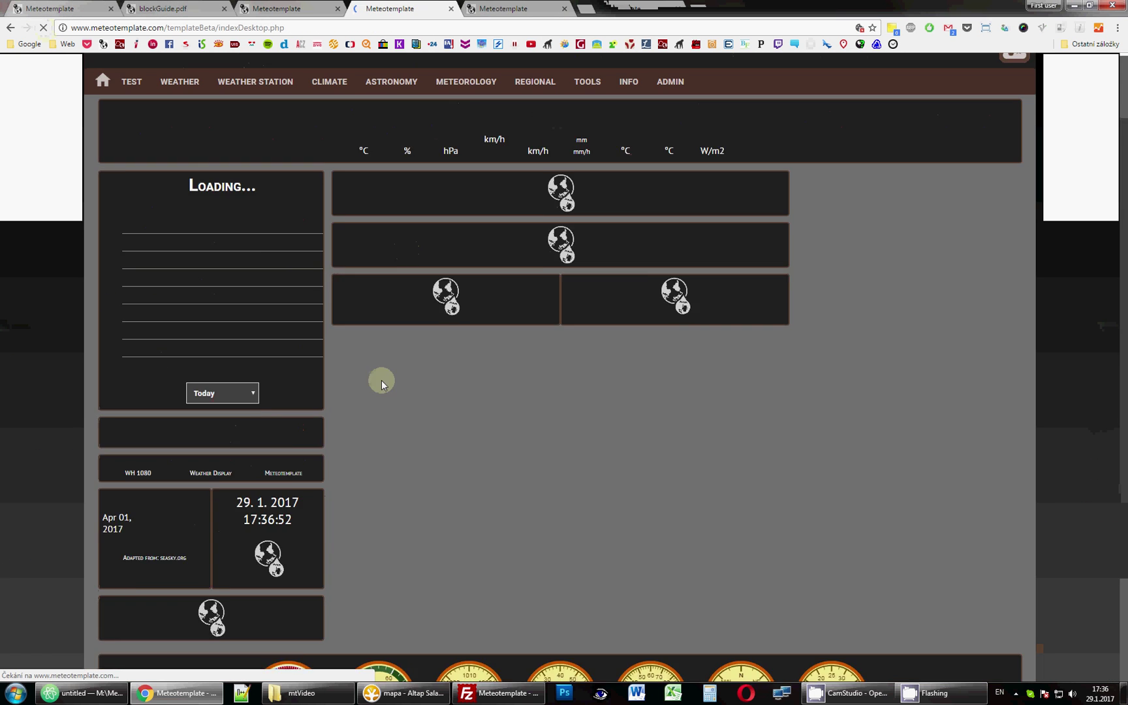
{"action": "scroll", "coordinate": [380, 423], "scroll_direction": "down", "scroll_amount": 1}
{"action": "scroll", "coordinate": [257, 454], "scroll_direction": "down", "scroll_amount": 5}
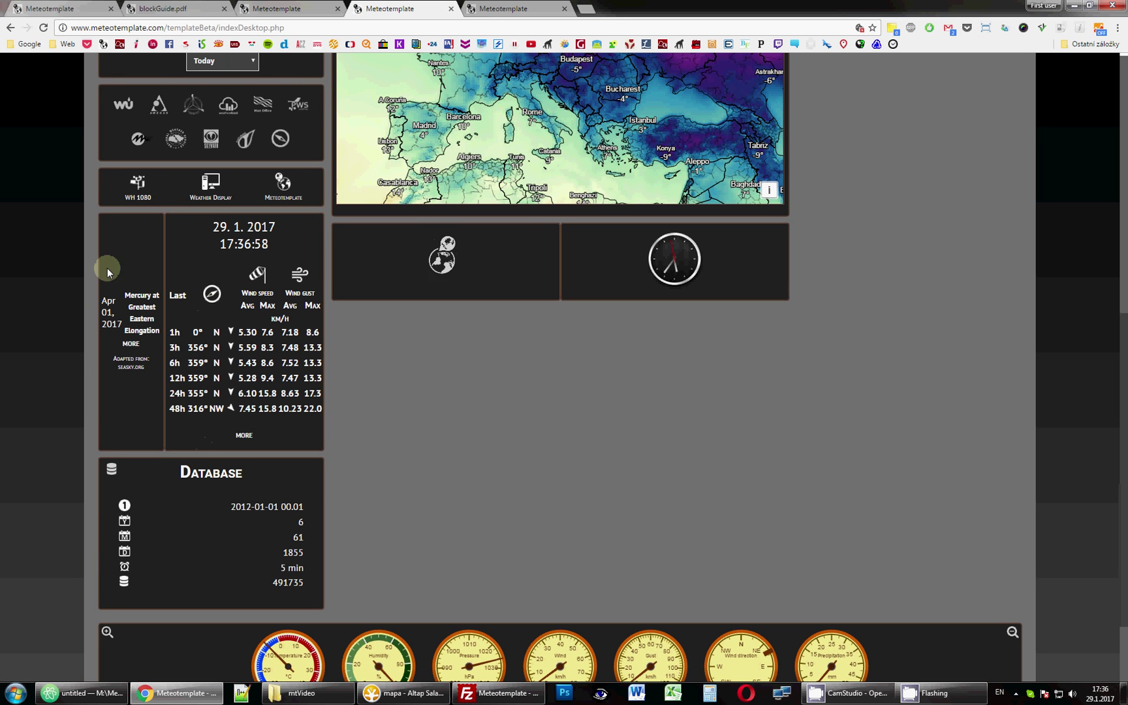
Step: Compare column 1's subBlock entry with the block guide's sub-block example and the blocks rendered on the desktop homepage
{"action": "left_click", "coordinate": [278, 8]}
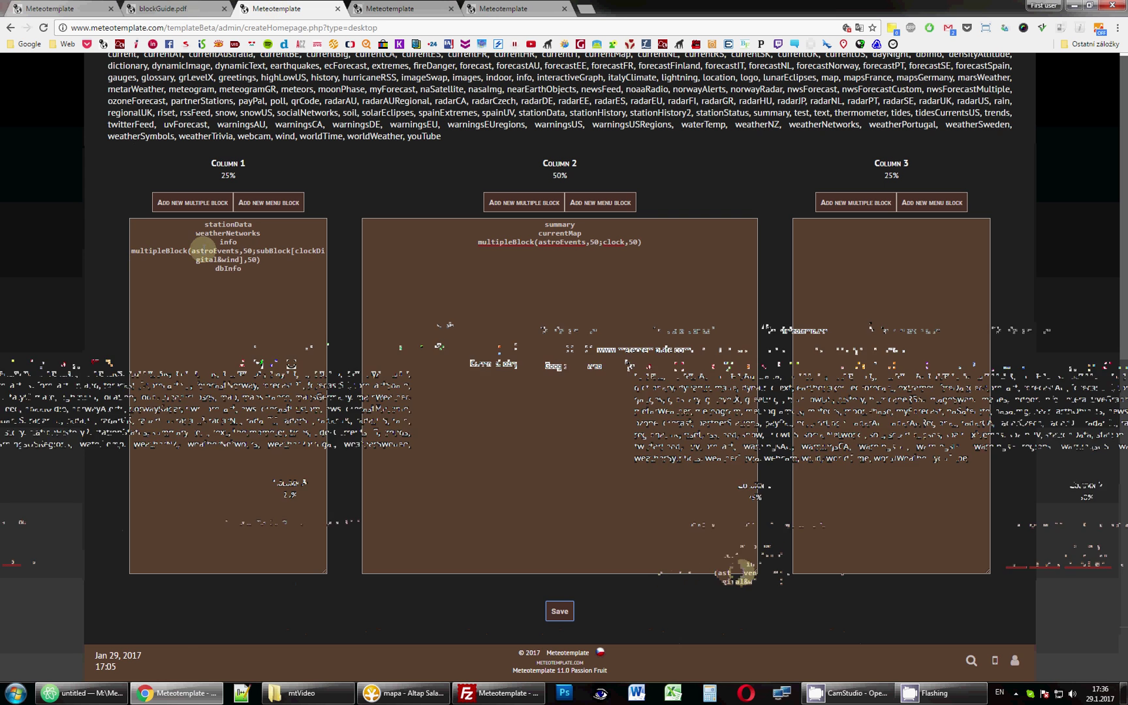
{"action": "left_click", "coordinate": [194, 9]}
{"action": "left_click", "coordinate": [281, 8]}
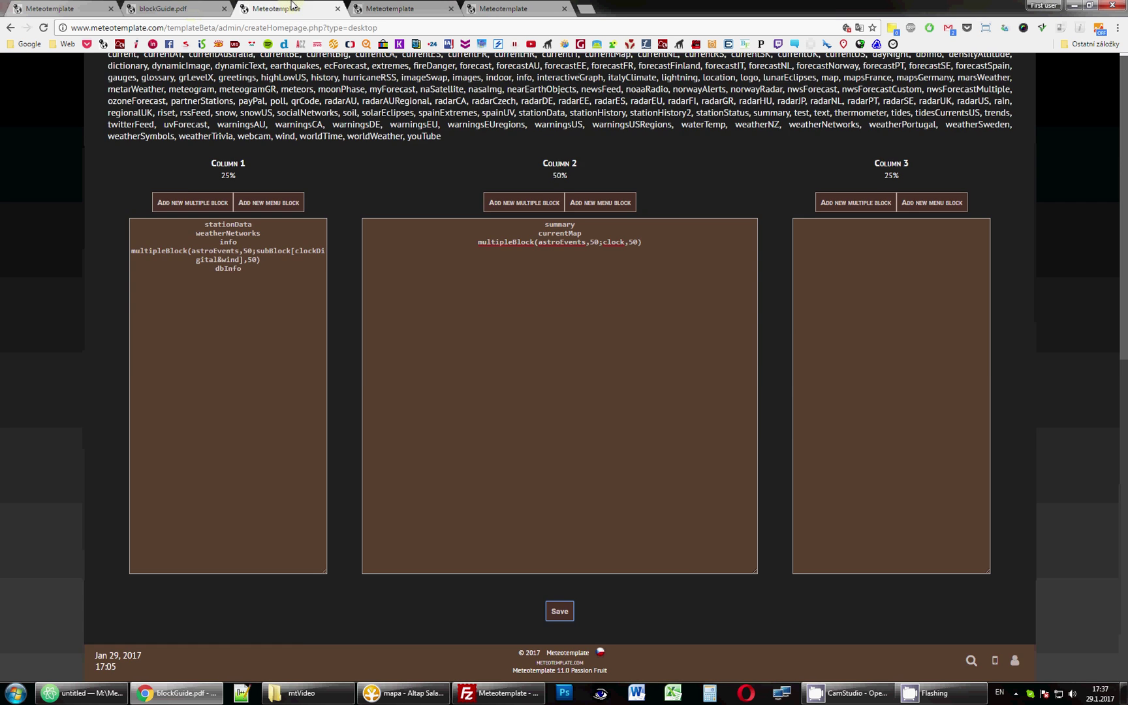
{"action": "left_click", "coordinate": [392, 8]}
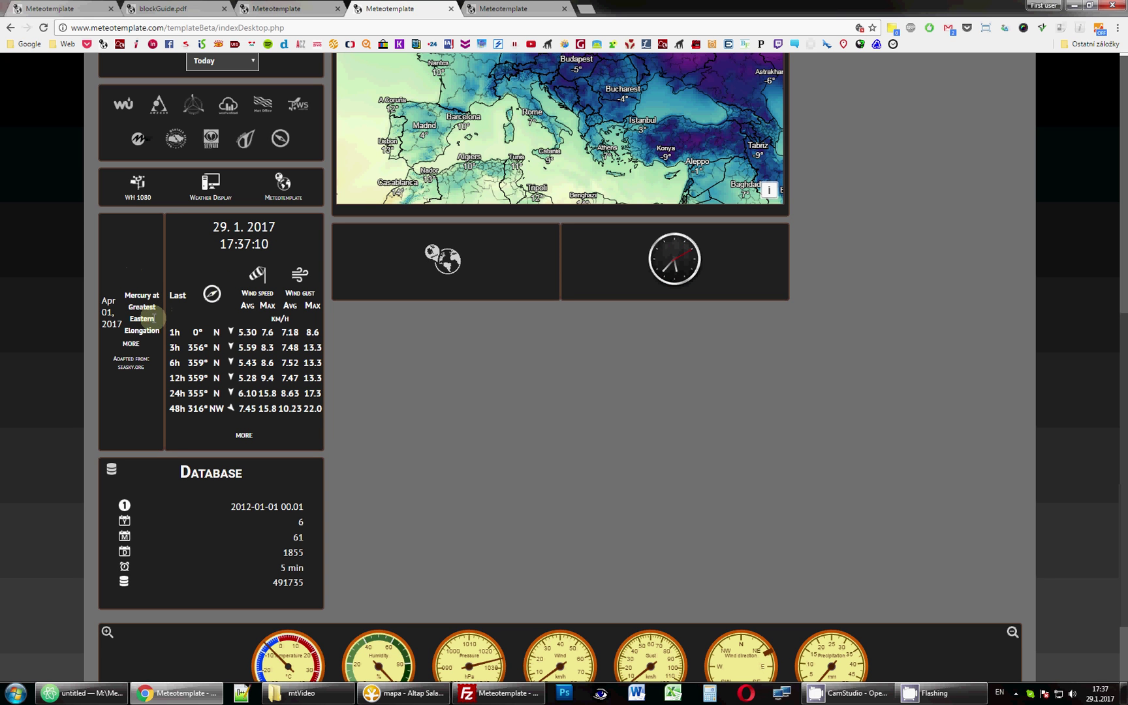
{"action": "left_click", "coordinate": [333, 8]}
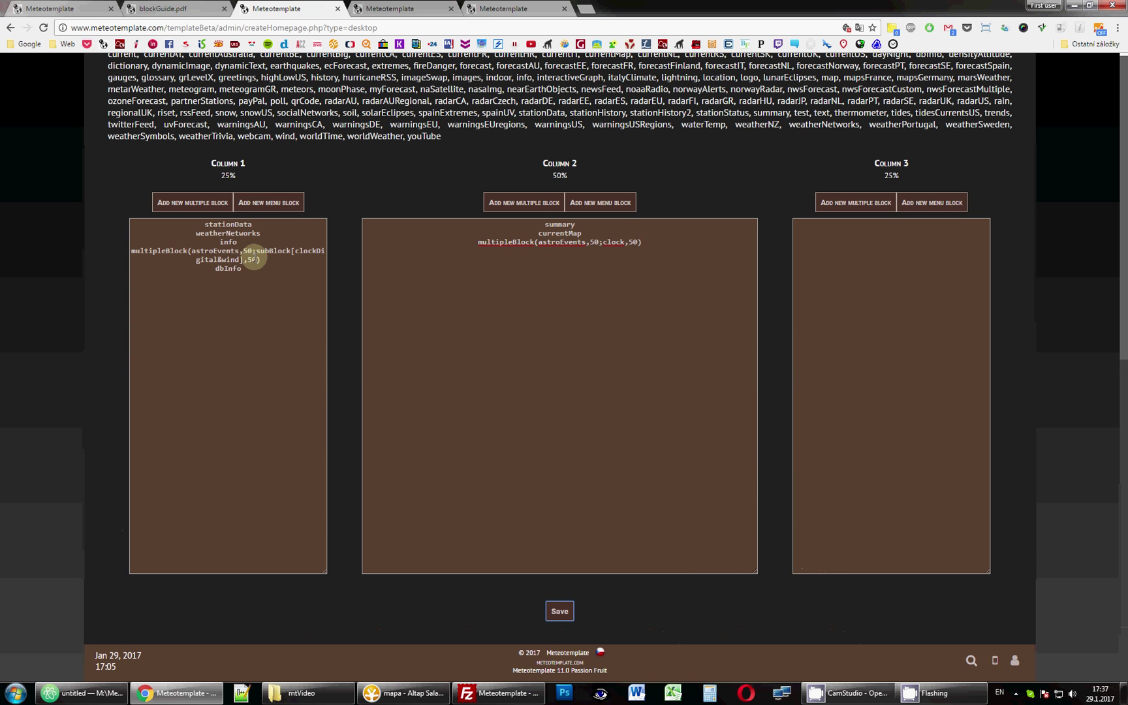
{"action": "left_click_drag", "start_coordinate": [256, 251], "coordinate": [312, 255]}
{"action": "left_click", "coordinate": [240, 260]}
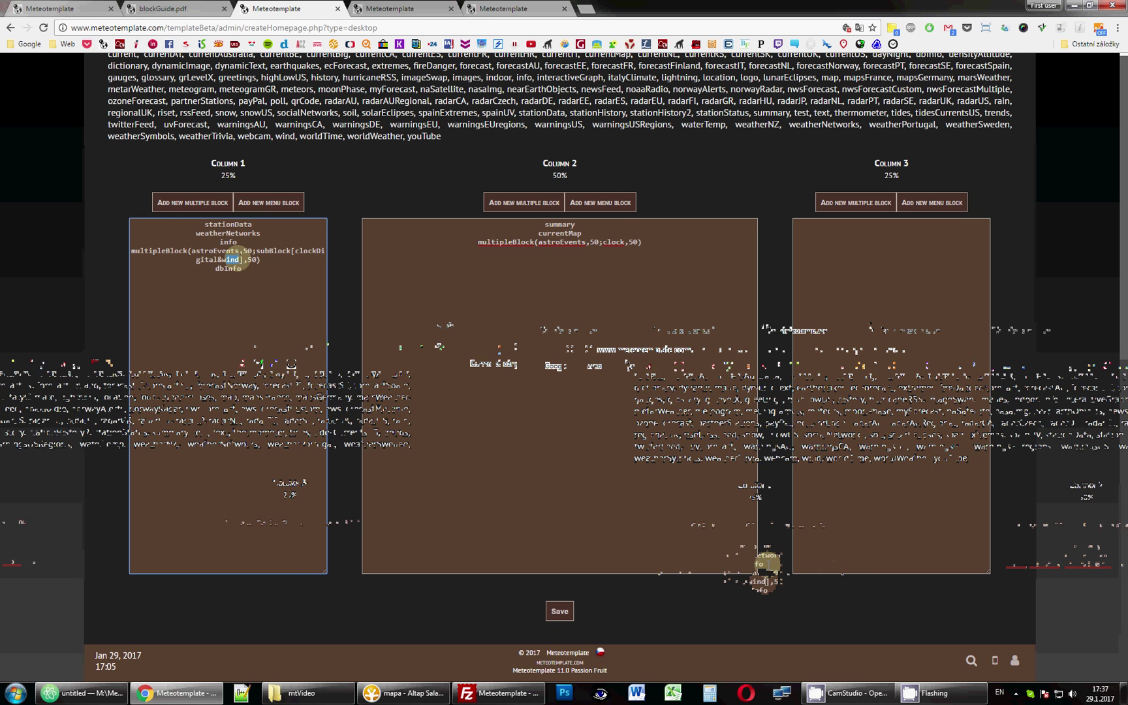
{"action": "left_click", "coordinate": [201, 8]}
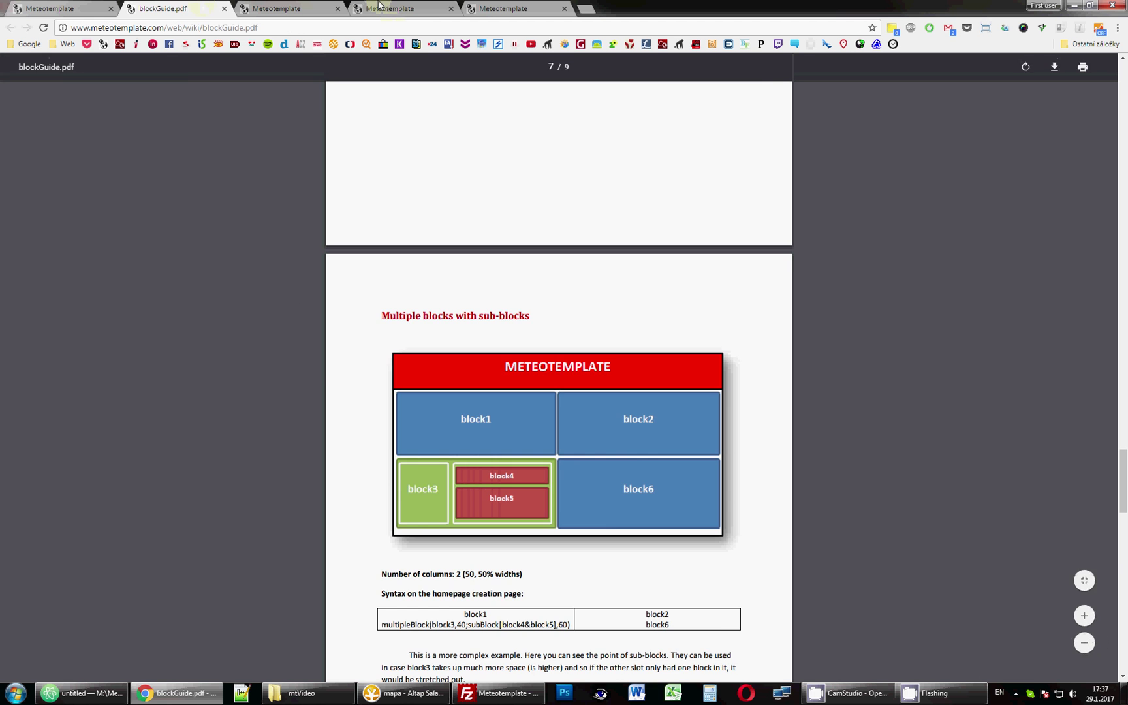
{"action": "left_click", "coordinate": [380, 9]}
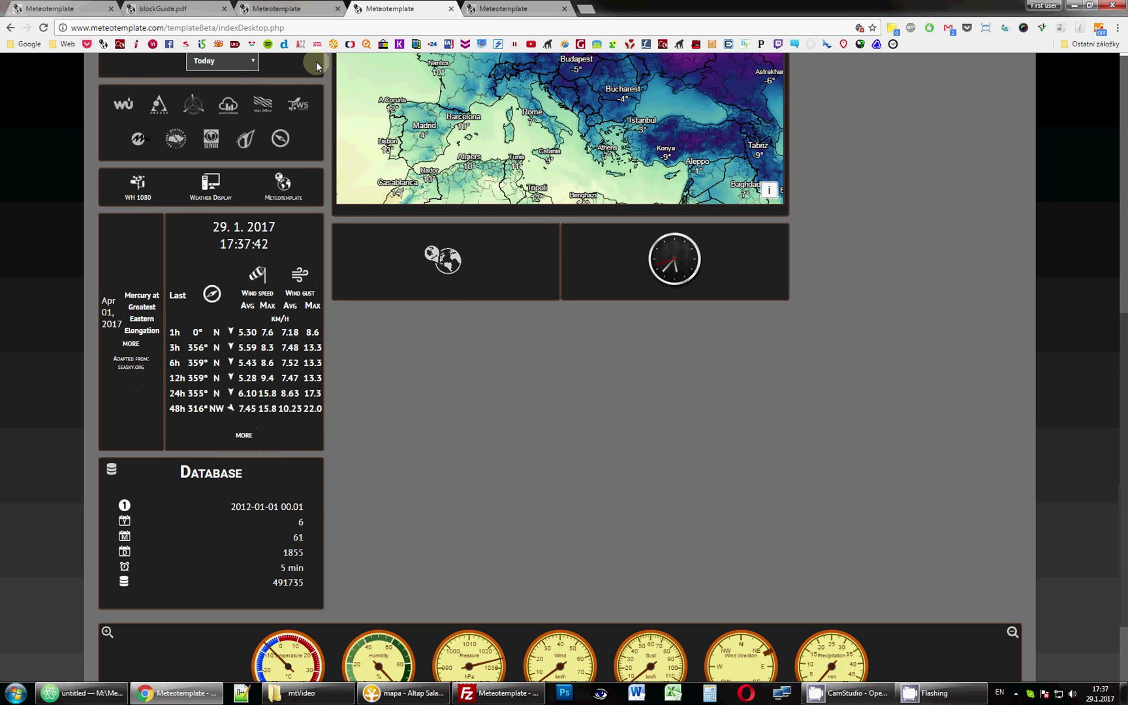
Step: Remove the multiple blocks from columns 1 and 2 of the homepage layout
{"action": "left_click", "coordinate": [320, 8]}
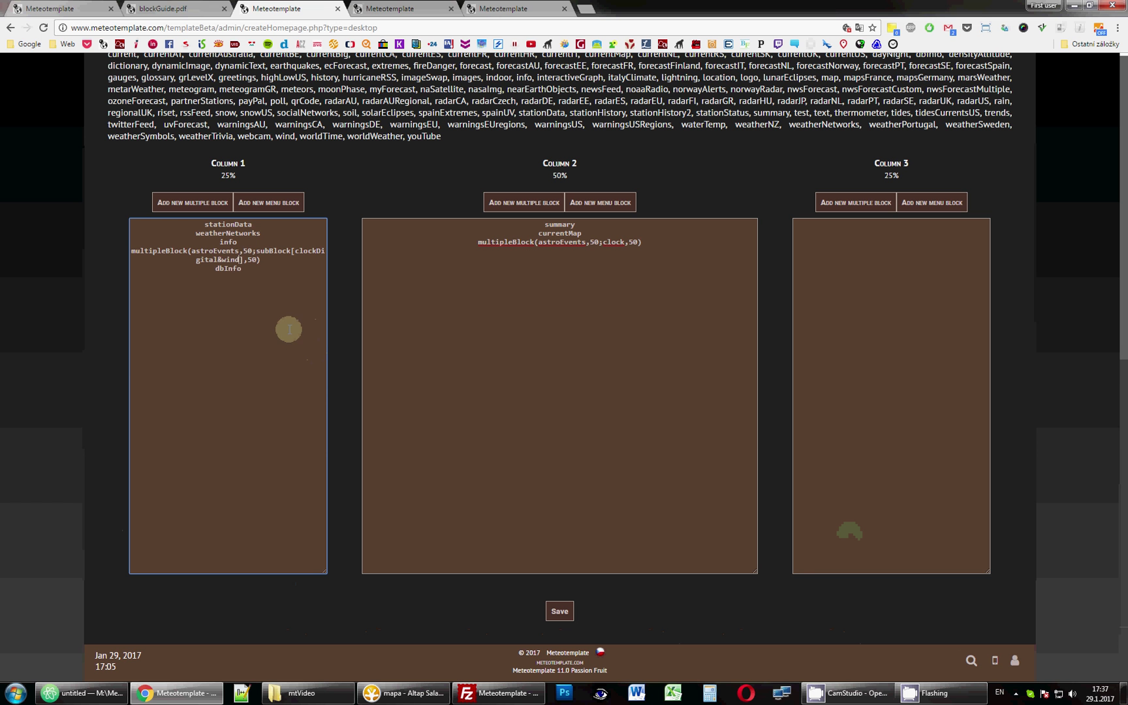
{"action": "left_click_drag", "start_coordinate": [267, 259], "coordinate": [108, 245]}
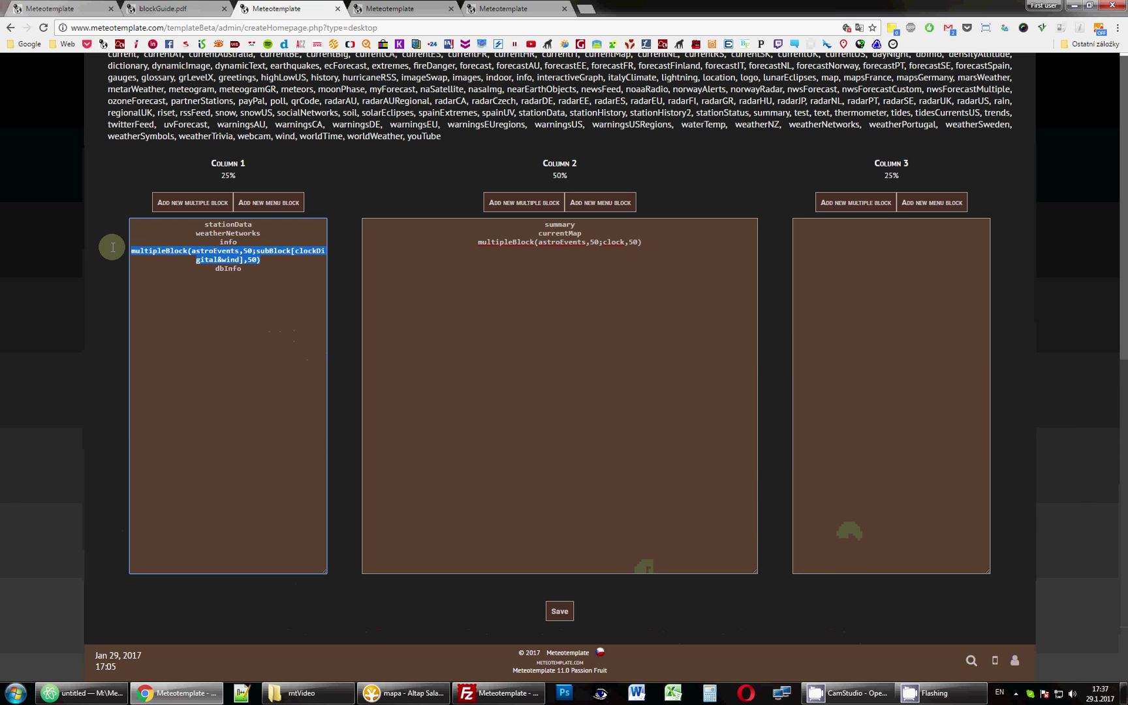
{"action": "key", "text": "BackSpace"}
{"action": "key", "text": "BackSpace"}
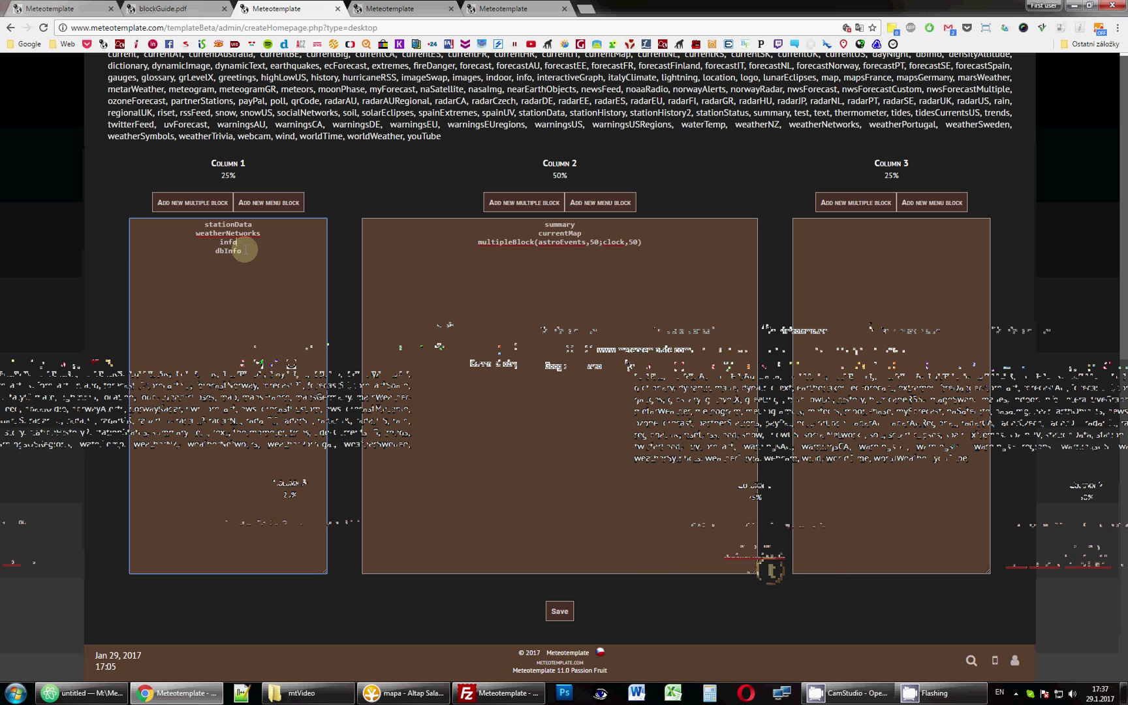
{"action": "left_click", "coordinate": [669, 242]}
{"action": "left_click_drag", "start_coordinate": [670, 242], "coordinate": [455, 246]}
{"action": "key", "text": "BackSpace"}
{"action": "key", "text": "BackSpace"}
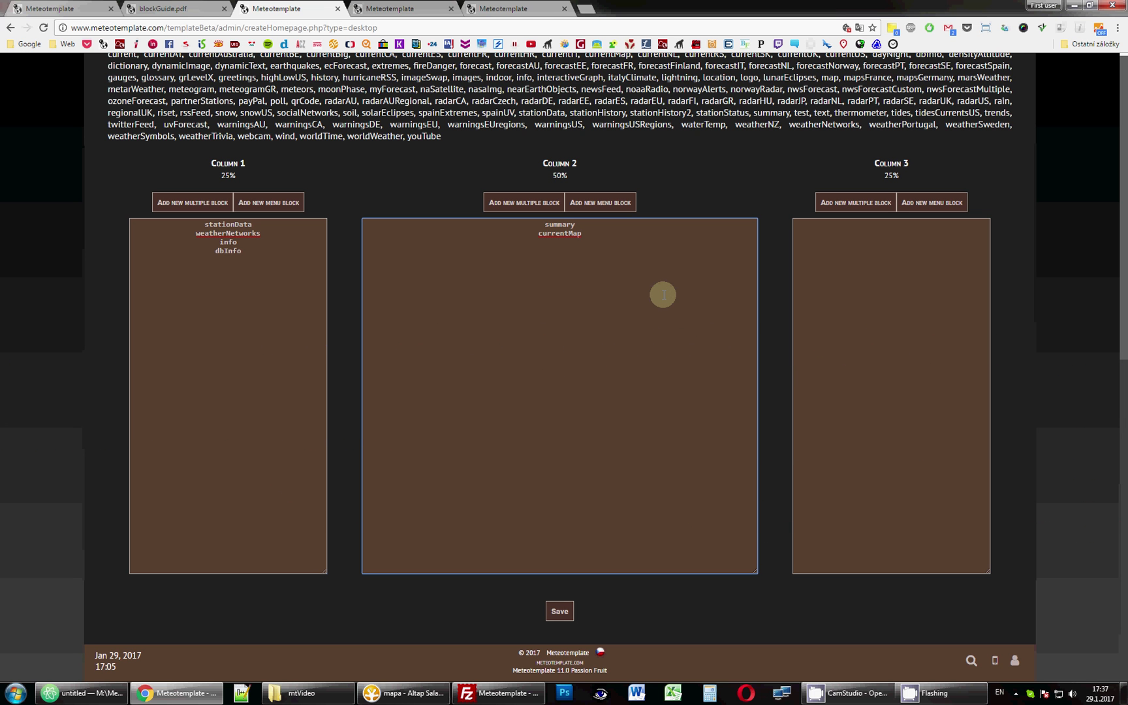
Step: Copy the clockDigital name from the installed blocks into column 2 and move it to column 3
{"action": "scroll", "coordinate": [654, 271], "scroll_direction": "up", "scroll_amount": 3}
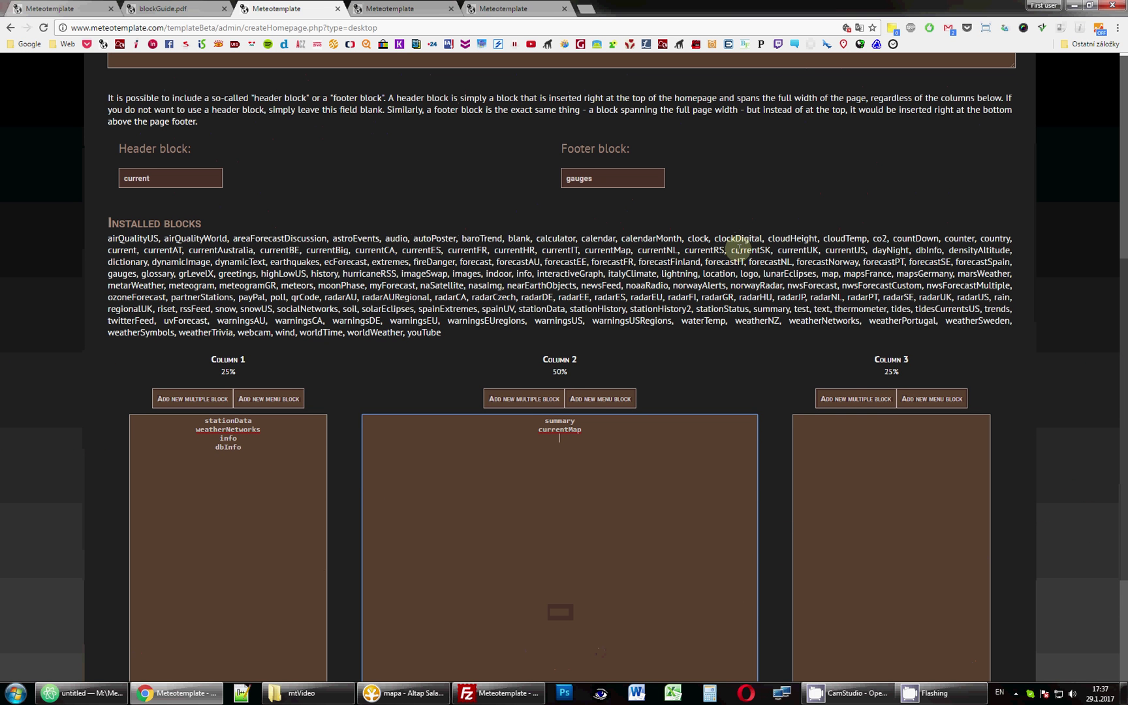
{"action": "double_click", "coordinate": [731, 239]}
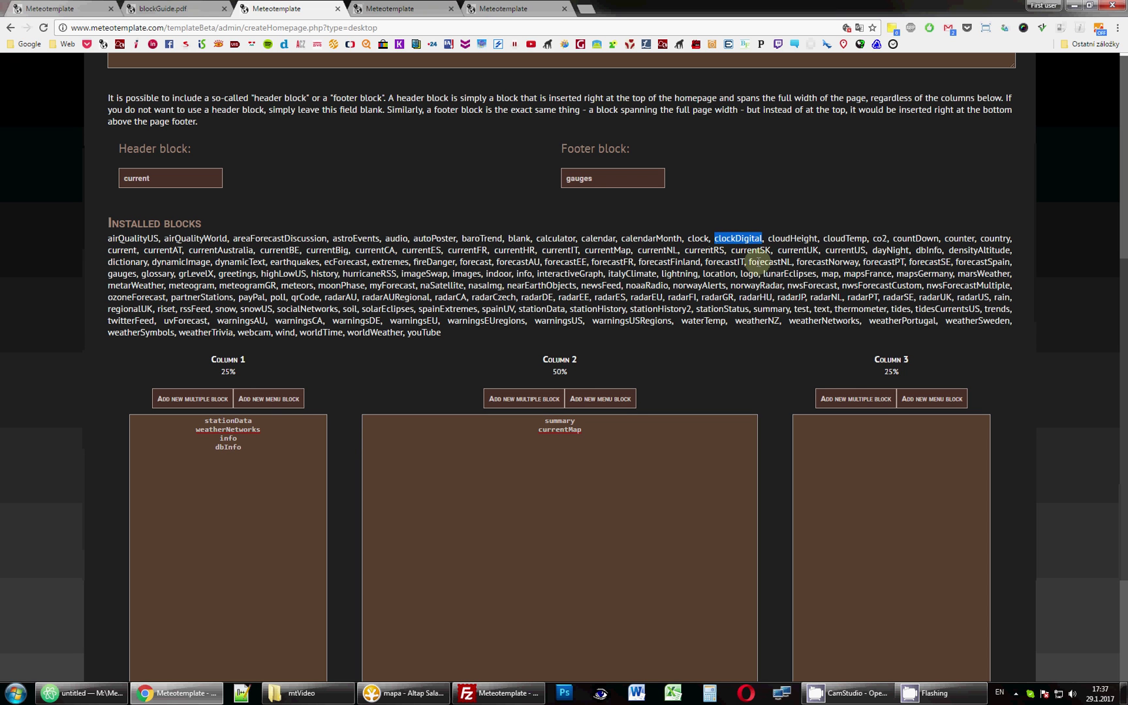
{"action": "left_click", "coordinate": [589, 464]}
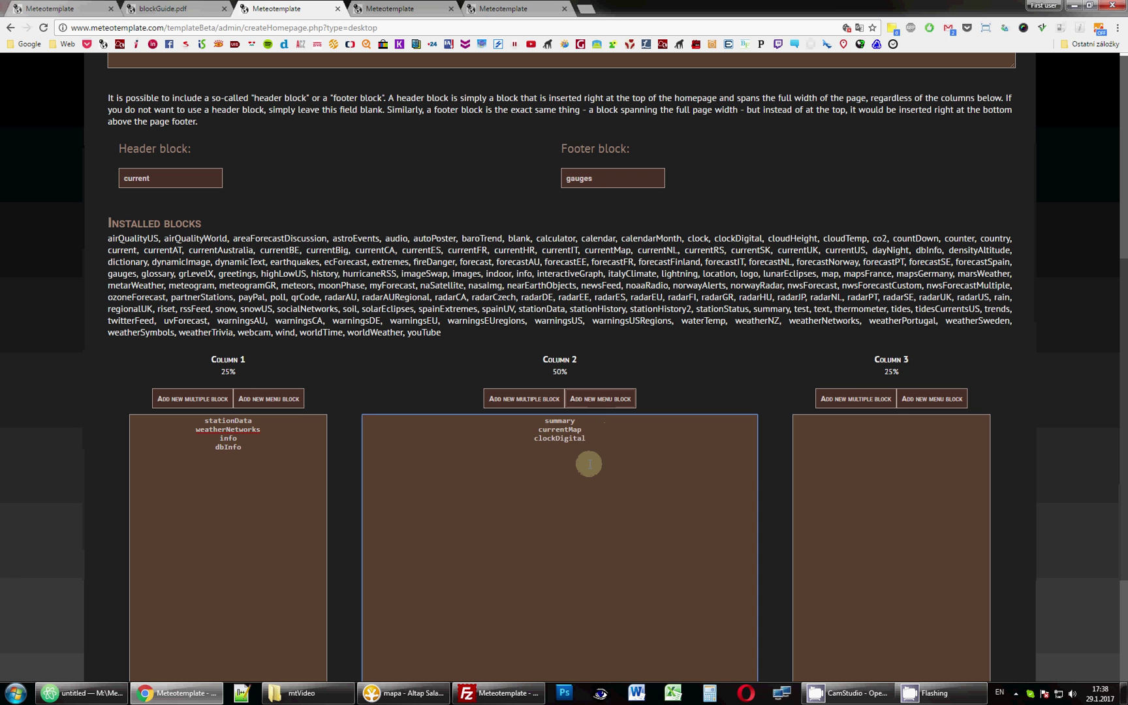
{"action": "double_click", "coordinate": [560, 438]}
{"action": "left_click_drag", "start_coordinate": [560, 438], "coordinate": [873, 461]}
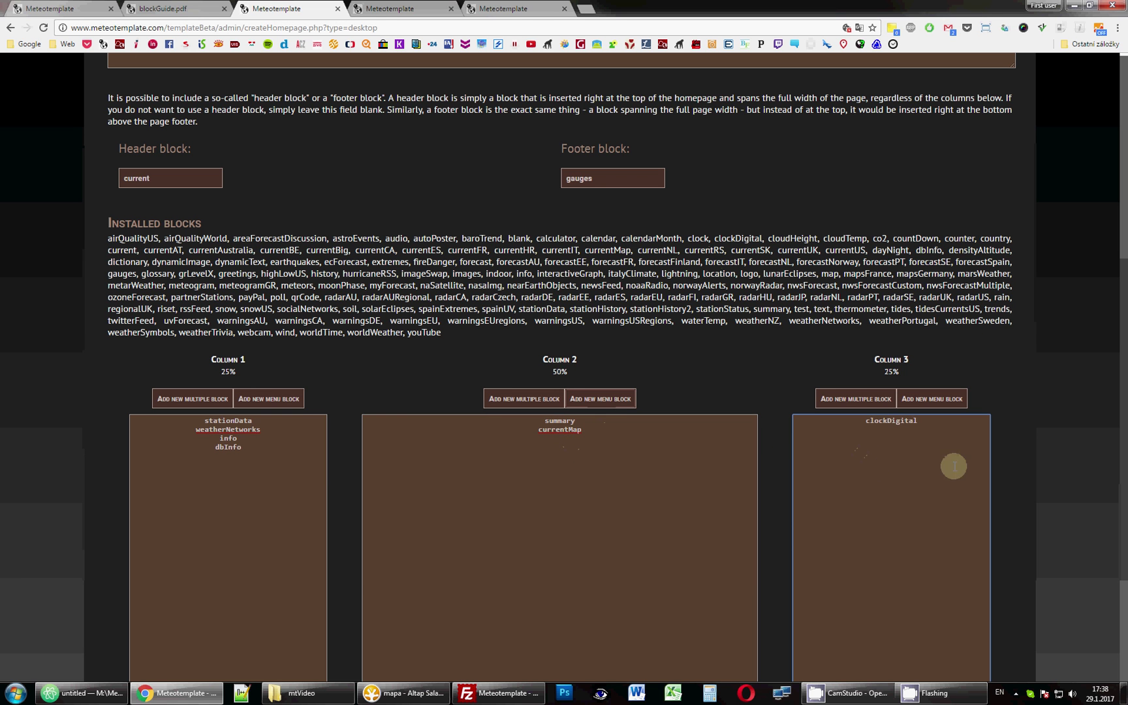
Step: Change the column 3 entry to the lowercase clockdigital and save the homepage layout
{"action": "left_click", "coordinate": [900, 421]}
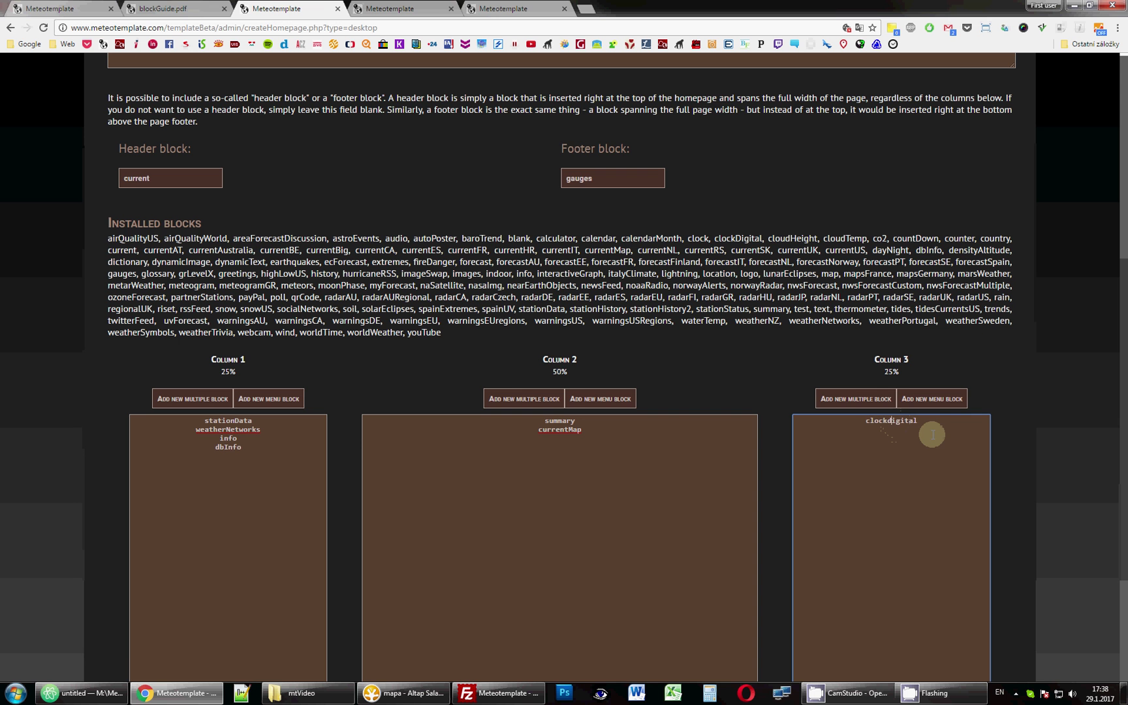
{"action": "scroll", "coordinate": [644, 471], "scroll_direction": "down", "scroll_amount": 3}
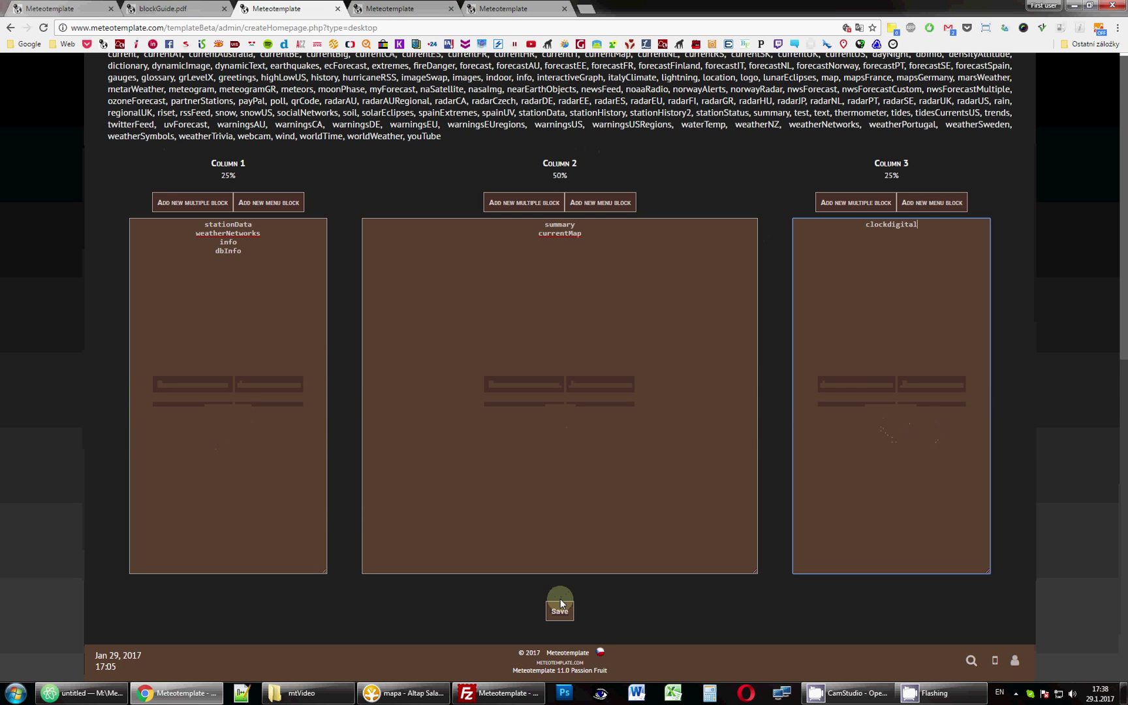
{"action": "left_click", "coordinate": [560, 612]}
{"action": "left_click", "coordinate": [658, 93]}
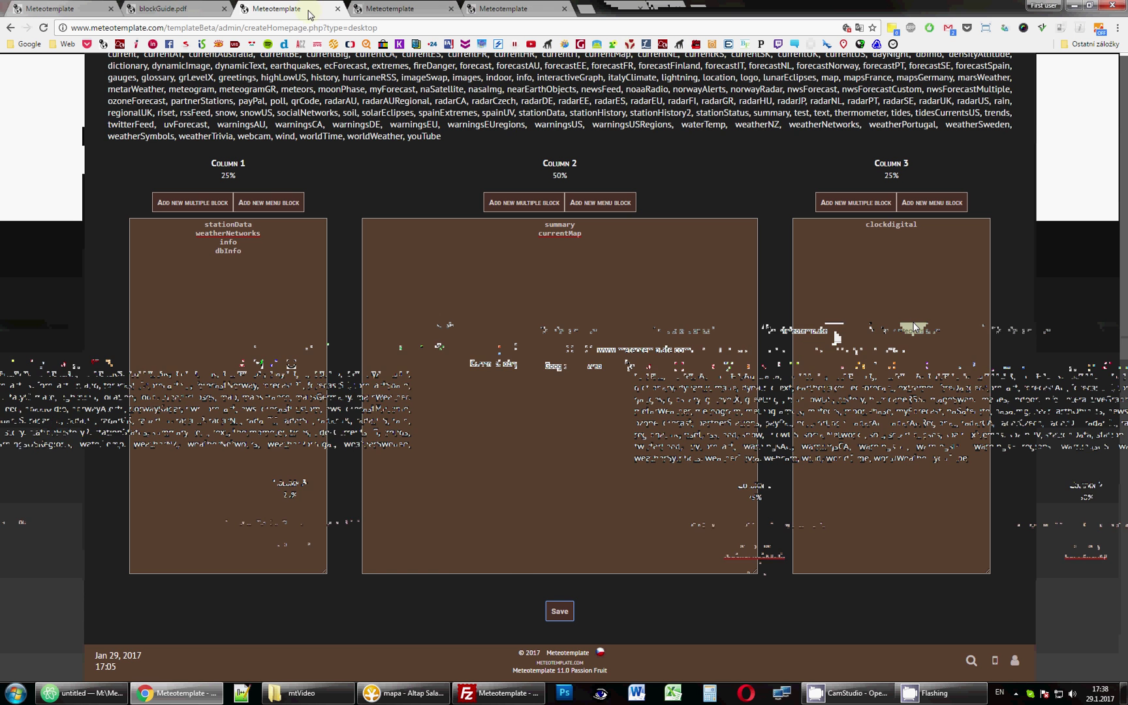
Step: Reload the desktop homepage and compare its column 3 block with the clockdigital entry in the layout
{"action": "left_click", "coordinate": [397, 8]}
{"action": "key", "text": "F5"}
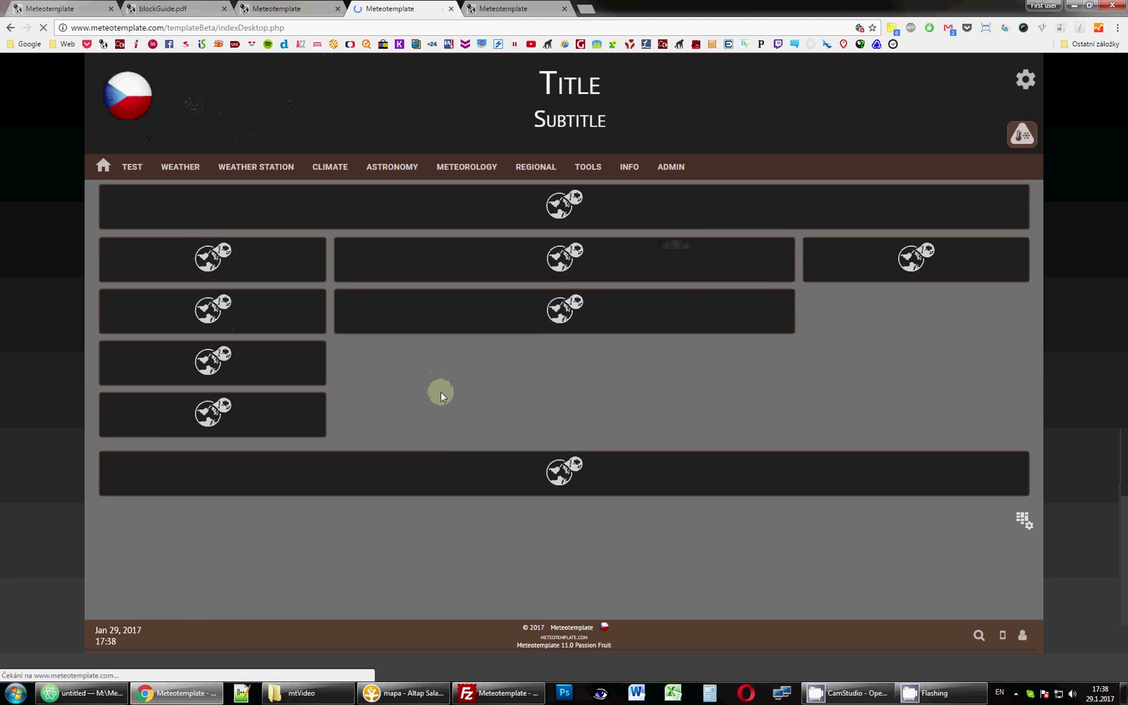
{"action": "scroll", "coordinate": [1025, 408], "scroll_direction": "down", "scroll_amount": 7}
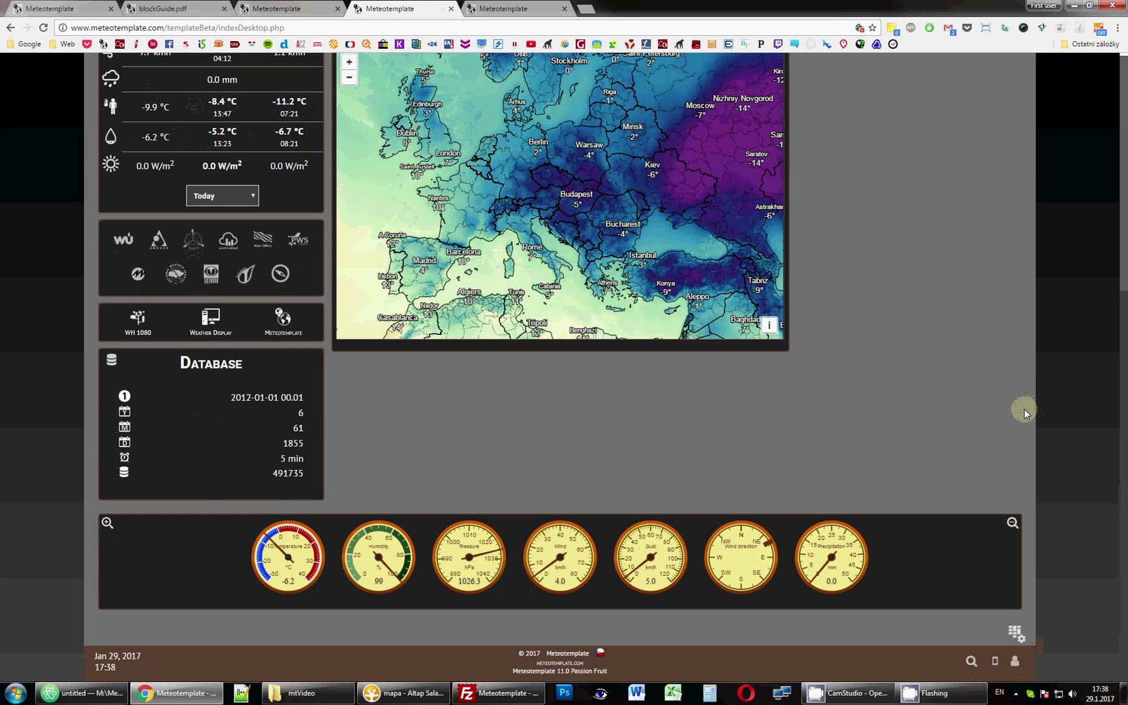
{"action": "scroll", "coordinate": [1024, 408], "scroll_direction": "up", "scroll_amount": 4}
{"action": "scroll", "coordinate": [1024, 408], "scroll_direction": "up", "scroll_amount": 3}
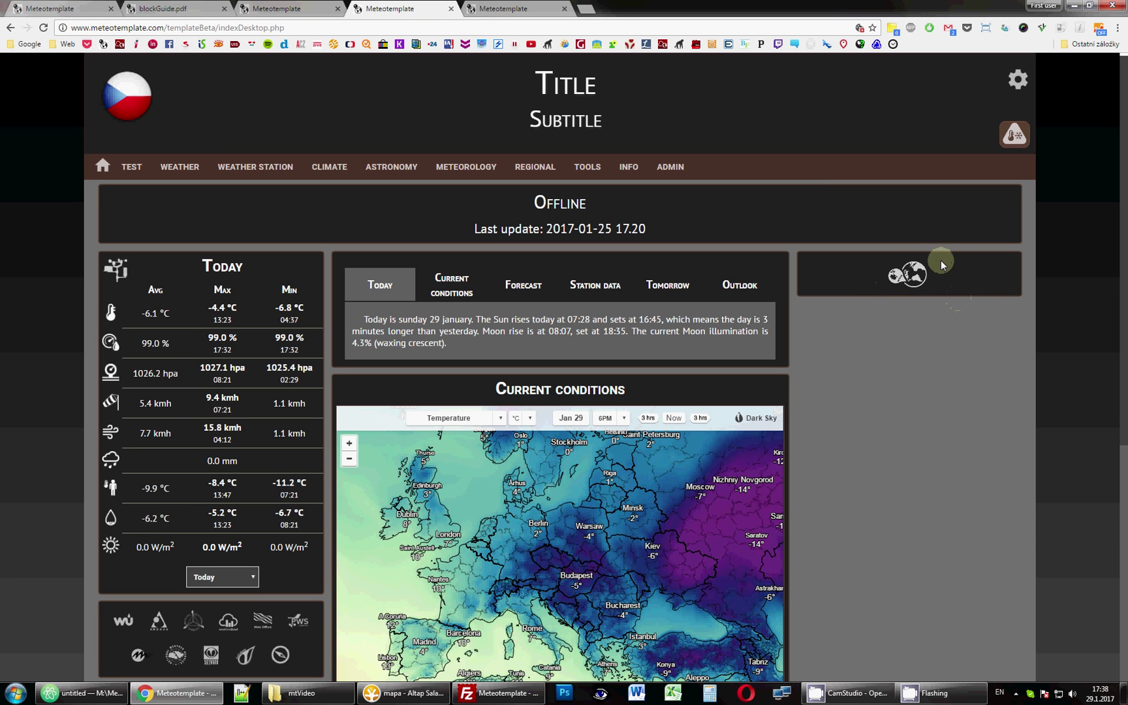
{"action": "key", "text": "ctrl+shift+Tab"}
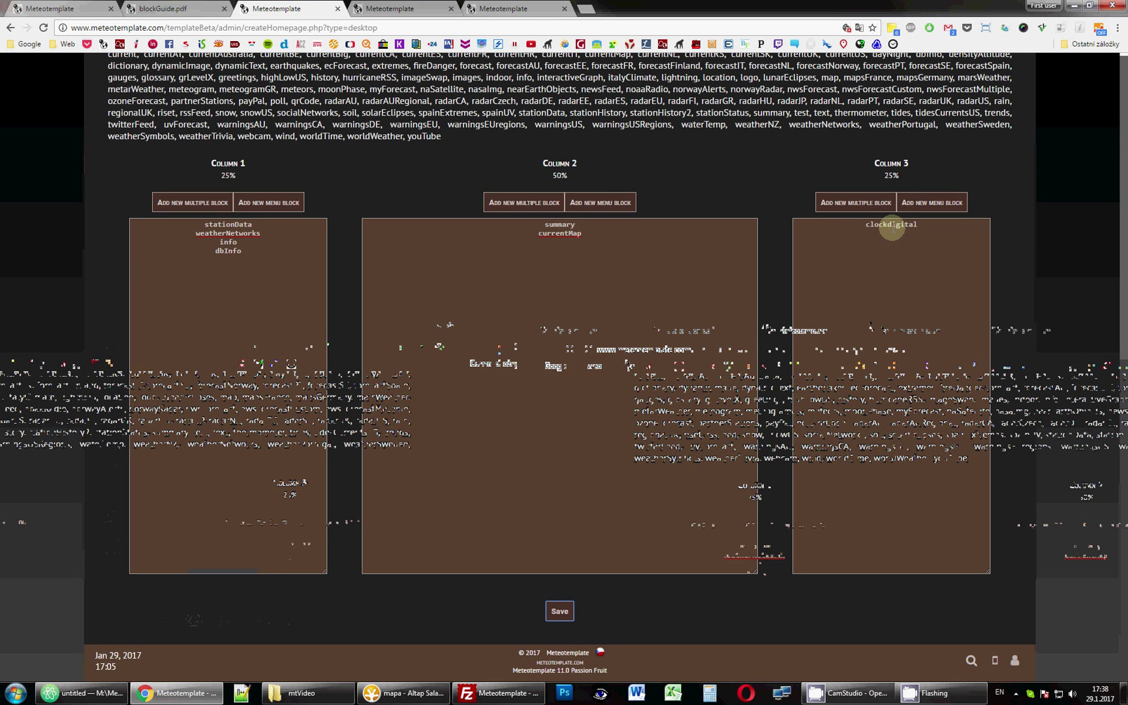
Step: Examine the desktop homepage's columns, header and footer blocks against the entries in the homepage layout
{"action": "scroll", "coordinate": [772, 297], "scroll_direction": "up", "scroll_amount": 3}
{"action": "scroll", "coordinate": [772, 294], "scroll_direction": "up", "scroll_amount": 1}
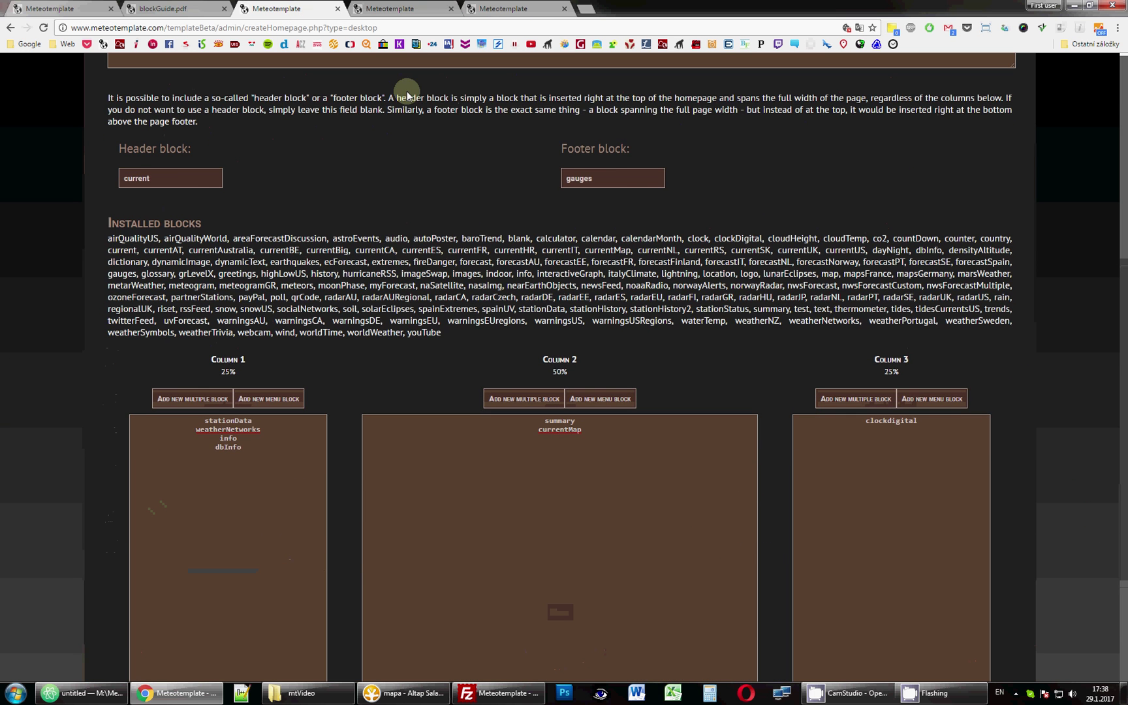
{"action": "left_click", "coordinate": [382, 6]}
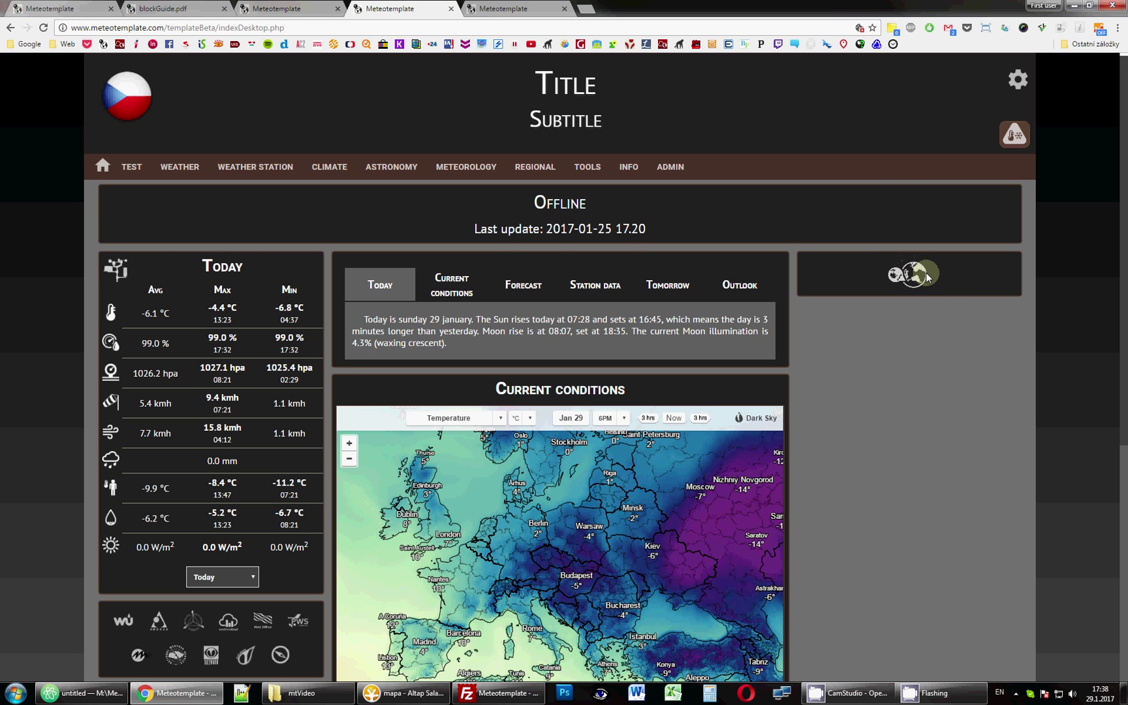
{"action": "scroll", "coordinate": [869, 453], "scroll_direction": "down", "scroll_amount": 4}
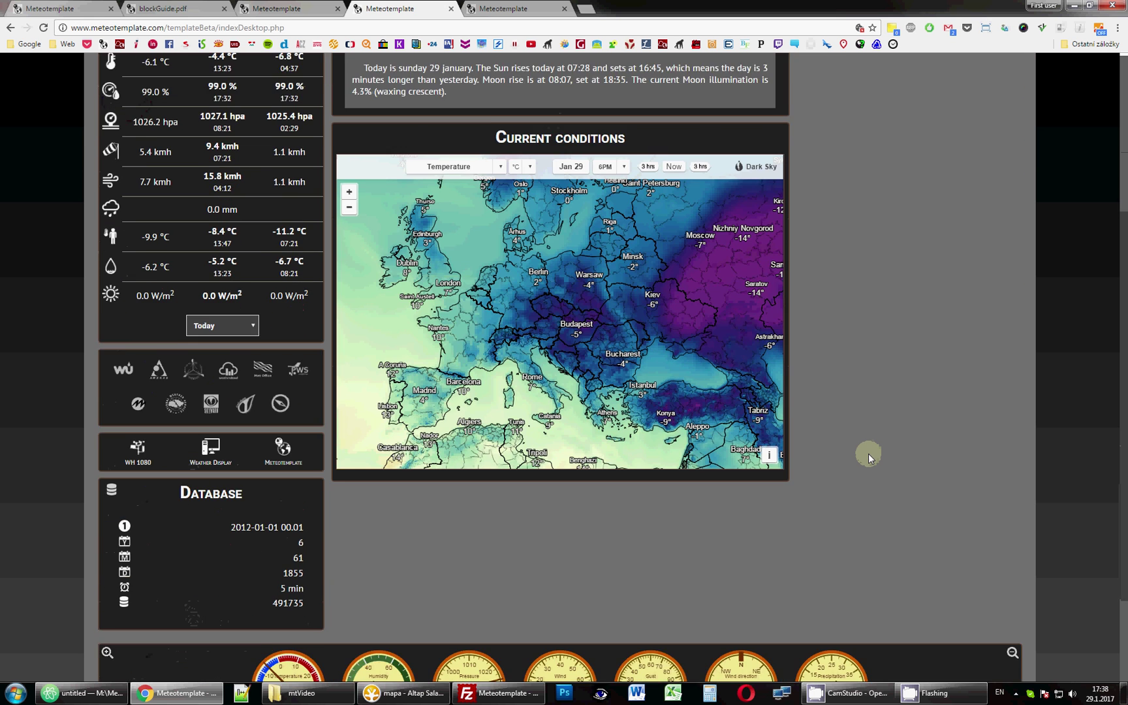
{"action": "scroll", "coordinate": [869, 454], "scroll_direction": "up", "scroll_amount": 3}
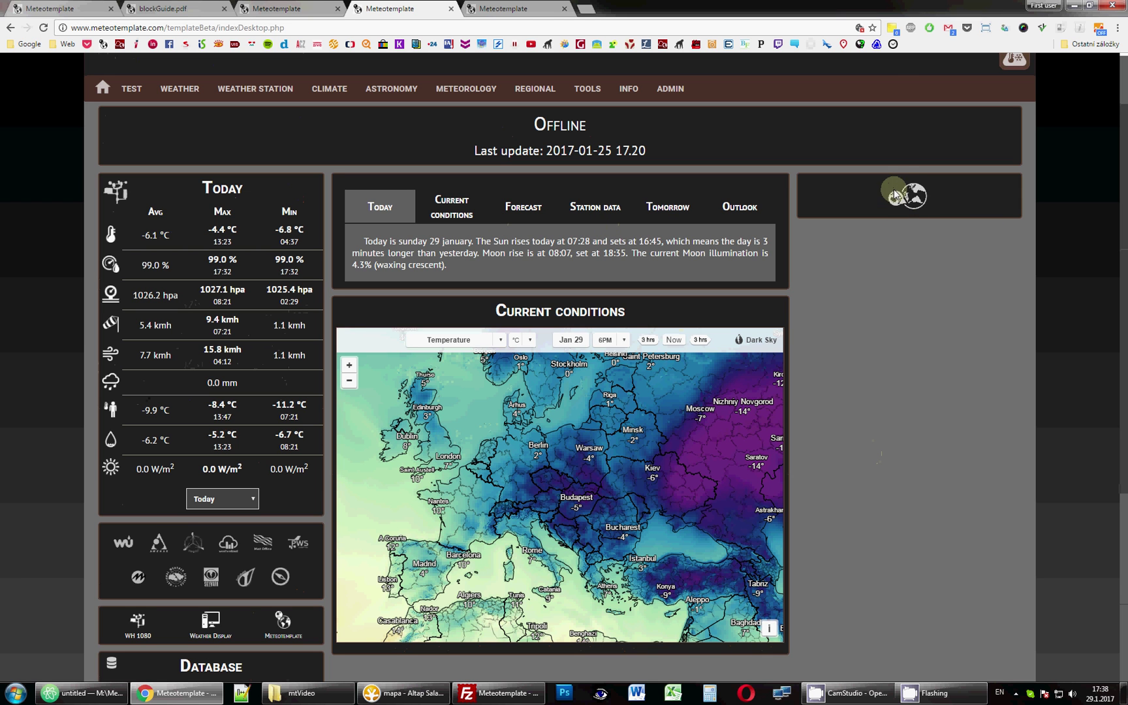
{"action": "scroll", "coordinate": [209, 380], "scroll_direction": "down", "scroll_amount": 3}
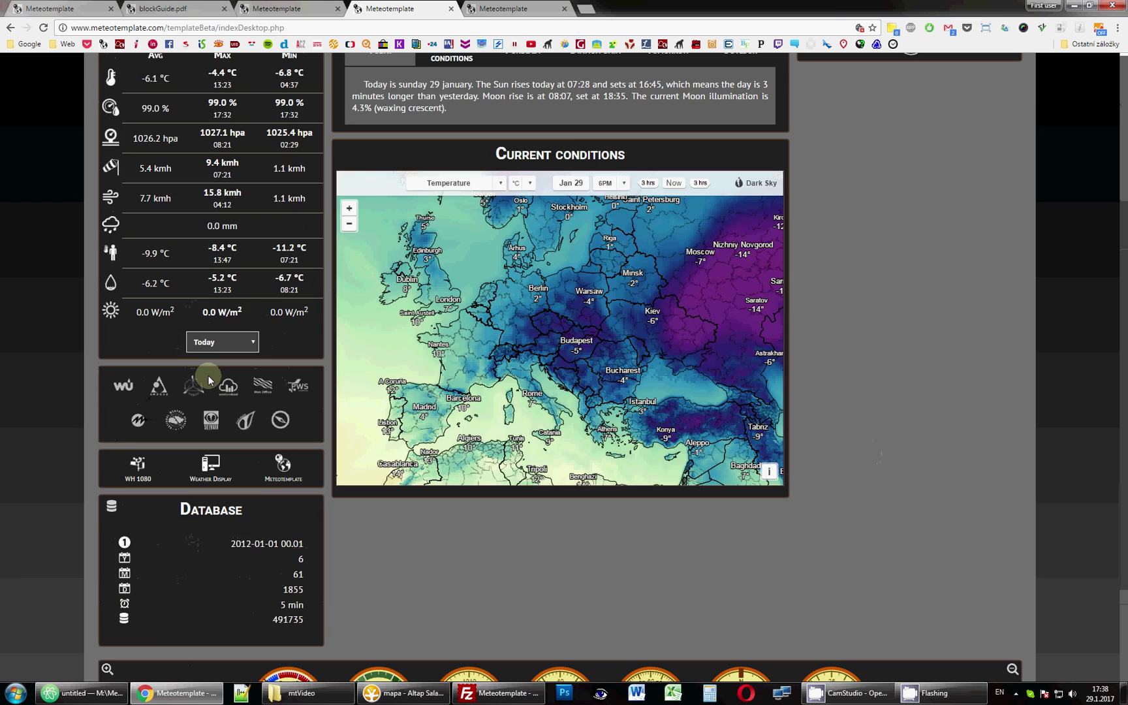
{"action": "scroll", "coordinate": [209, 380], "scroll_direction": "up", "scroll_amount": 4}
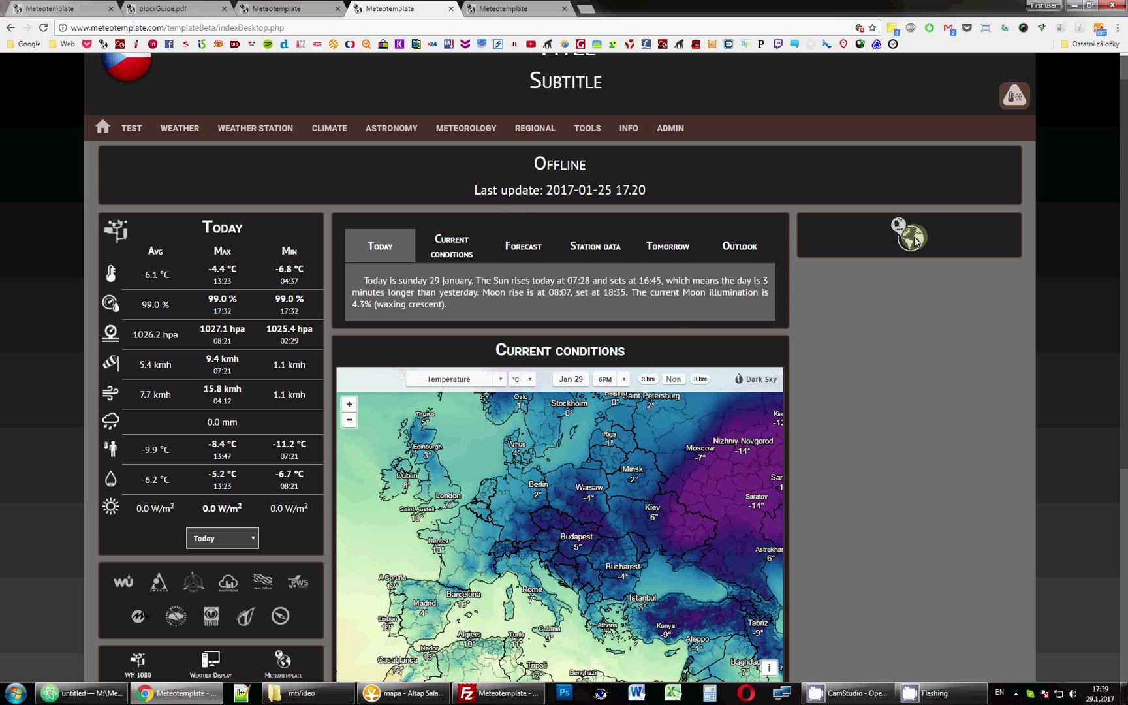
{"action": "scroll", "coordinate": [926, 356], "scroll_direction": "down", "scroll_amount": 5}
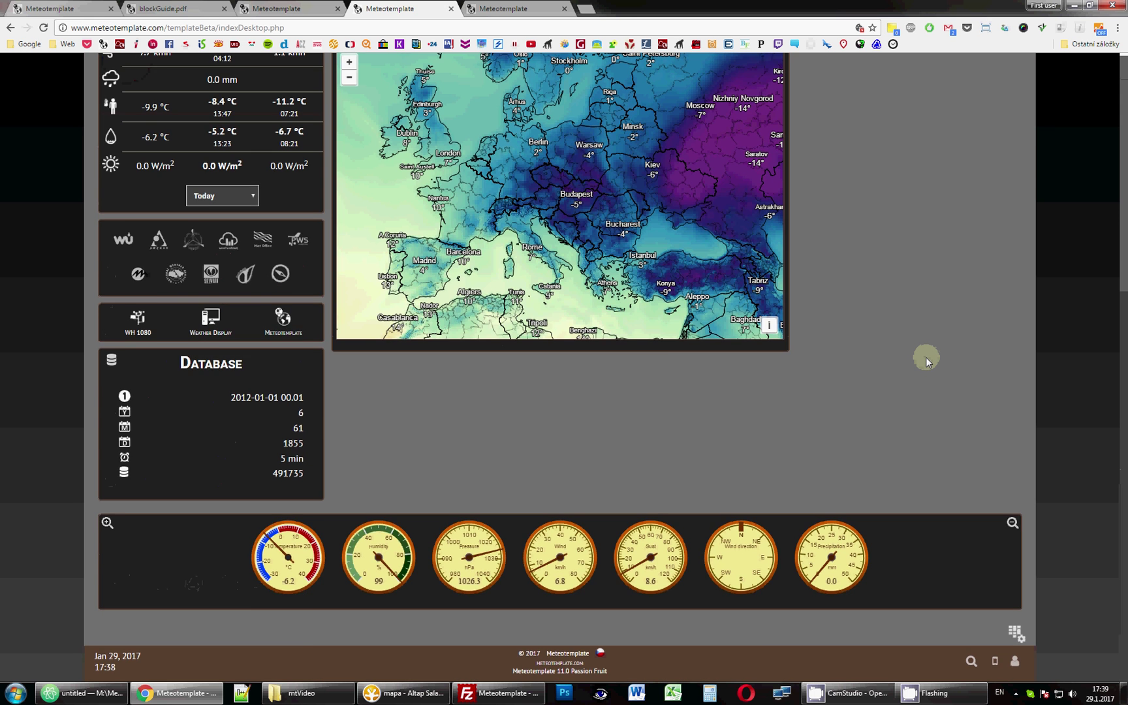
{"action": "scroll", "coordinate": [925, 358], "scroll_direction": "up", "scroll_amount": 6}
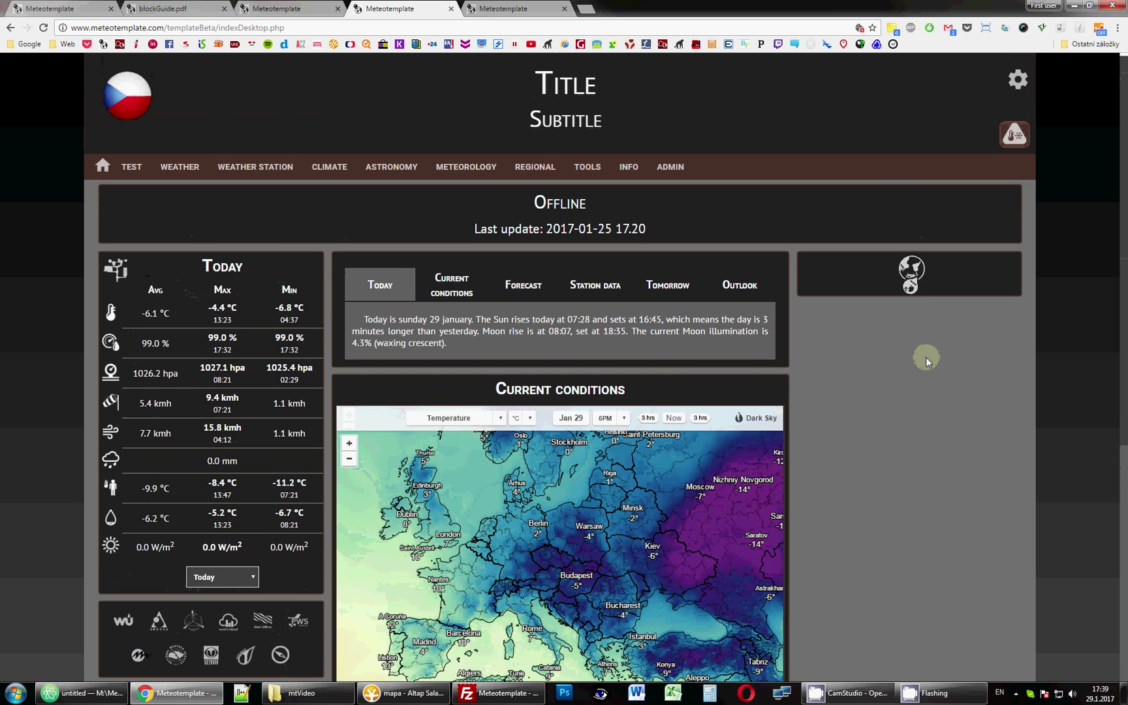
Step: Enter stationData as the highlighted block in the homepage layout
{"action": "left_click", "coordinate": [301, 8]}
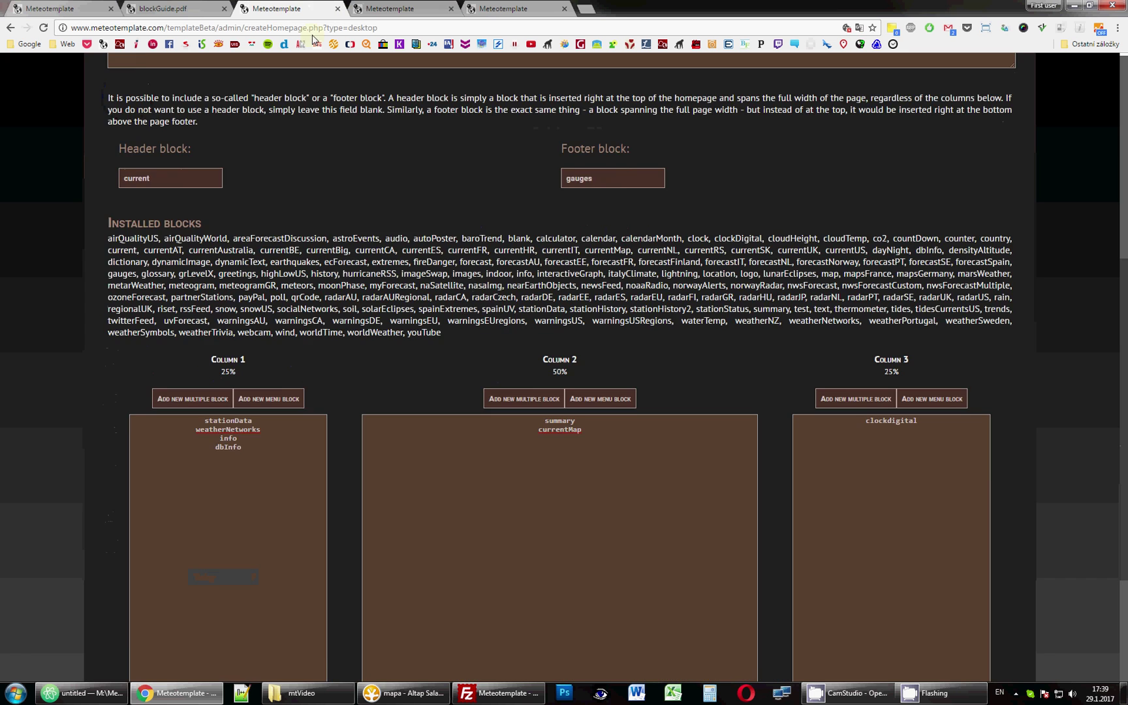
{"action": "scroll", "coordinate": [473, 276], "scroll_direction": "up", "scroll_amount": 5}
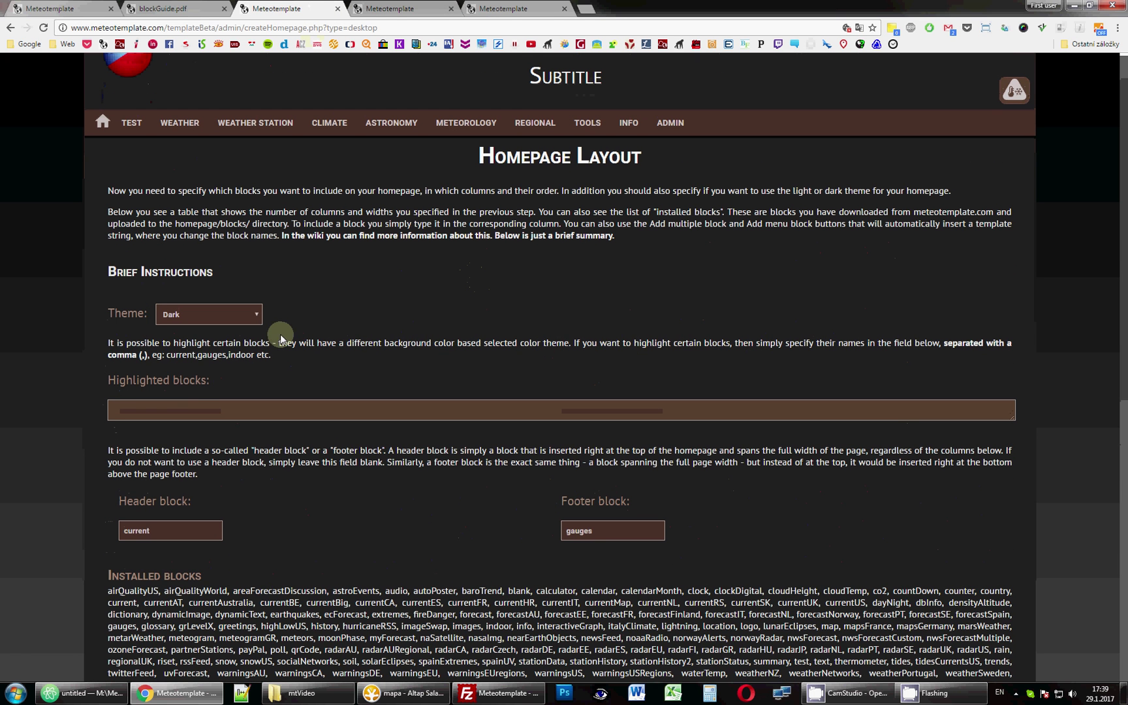
{"action": "left_click", "coordinate": [435, 8]}
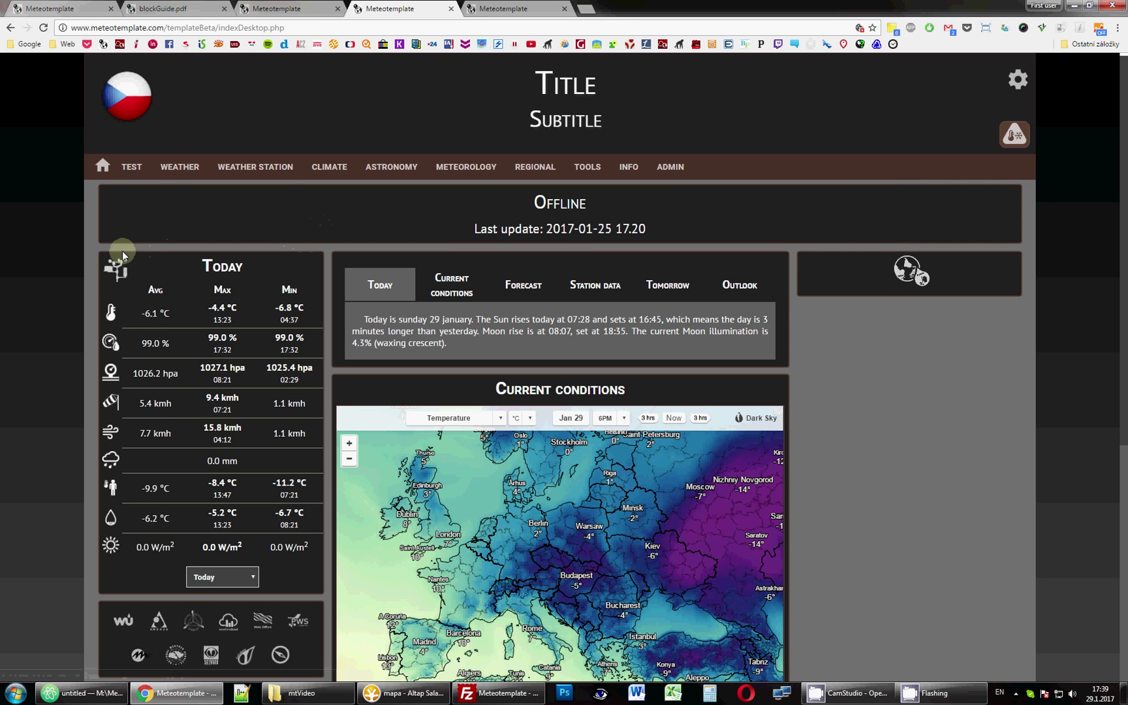
{"action": "key", "text": "ctrl+Page_Up"}
{"action": "left_click", "coordinate": [313, 410]}
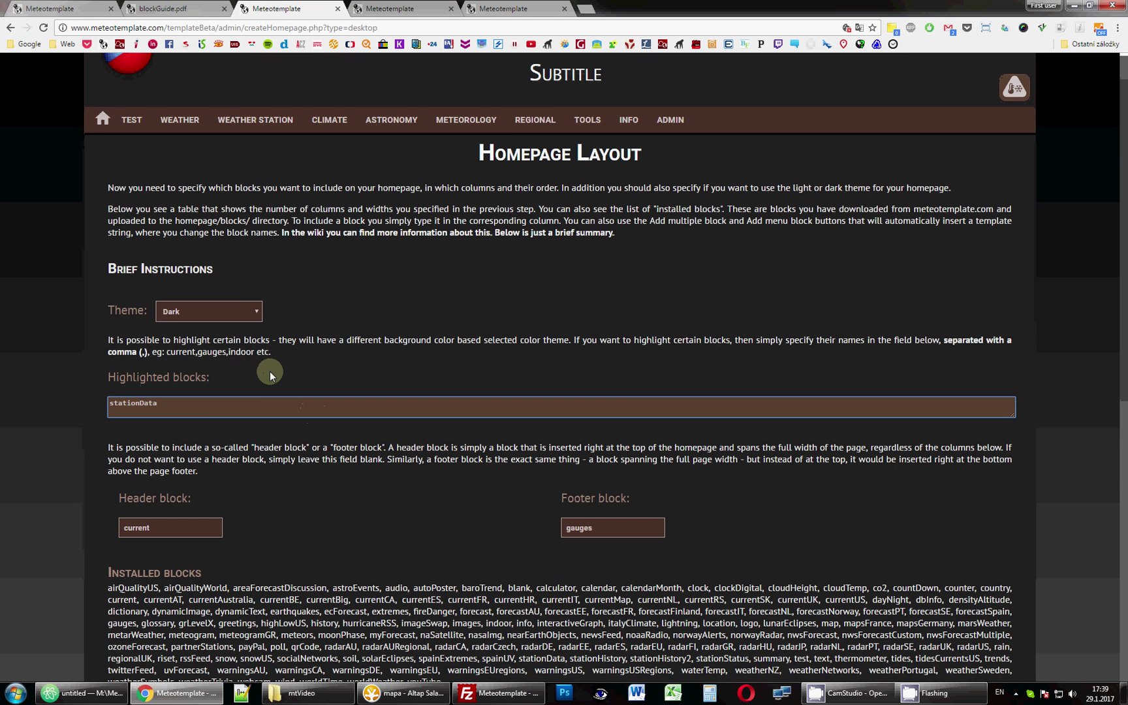
Step: Set the homepage theme to Light and save the layout
{"action": "scroll", "coordinate": [270, 371], "scroll_direction": "down", "scroll_amount": 2}
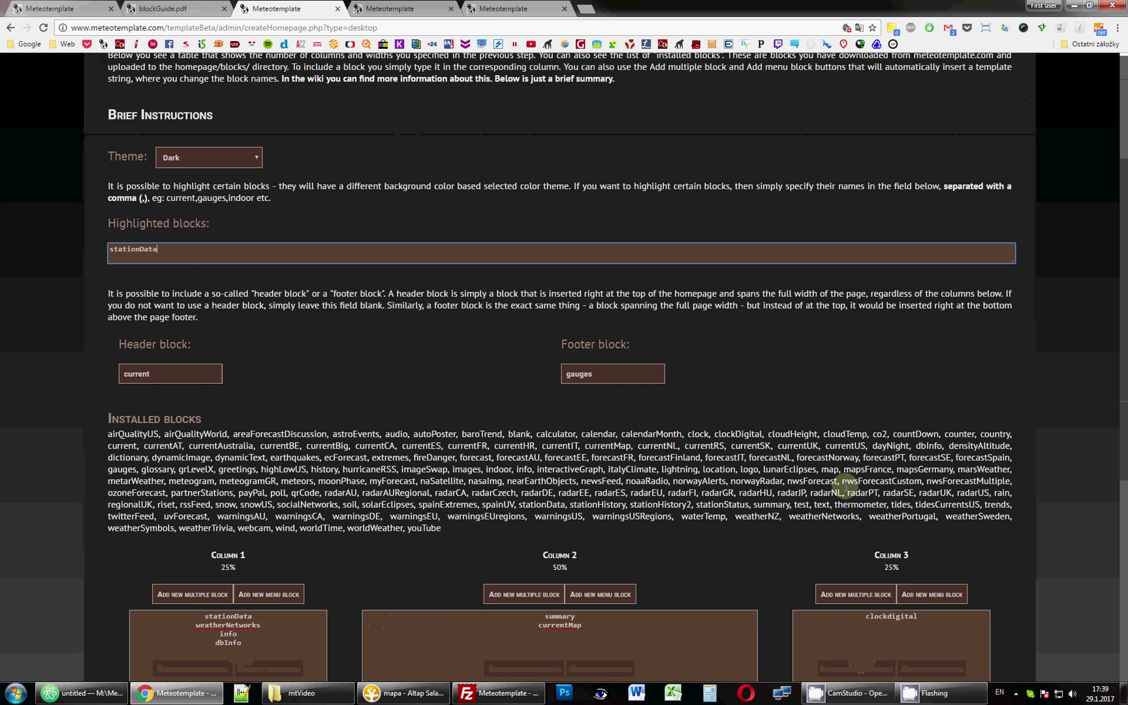
{"action": "scroll", "coordinate": [846, 484], "scroll_direction": "down", "scroll_amount": 4}
{"action": "scroll", "coordinate": [696, 405], "scroll_direction": "up", "scroll_amount": 2}
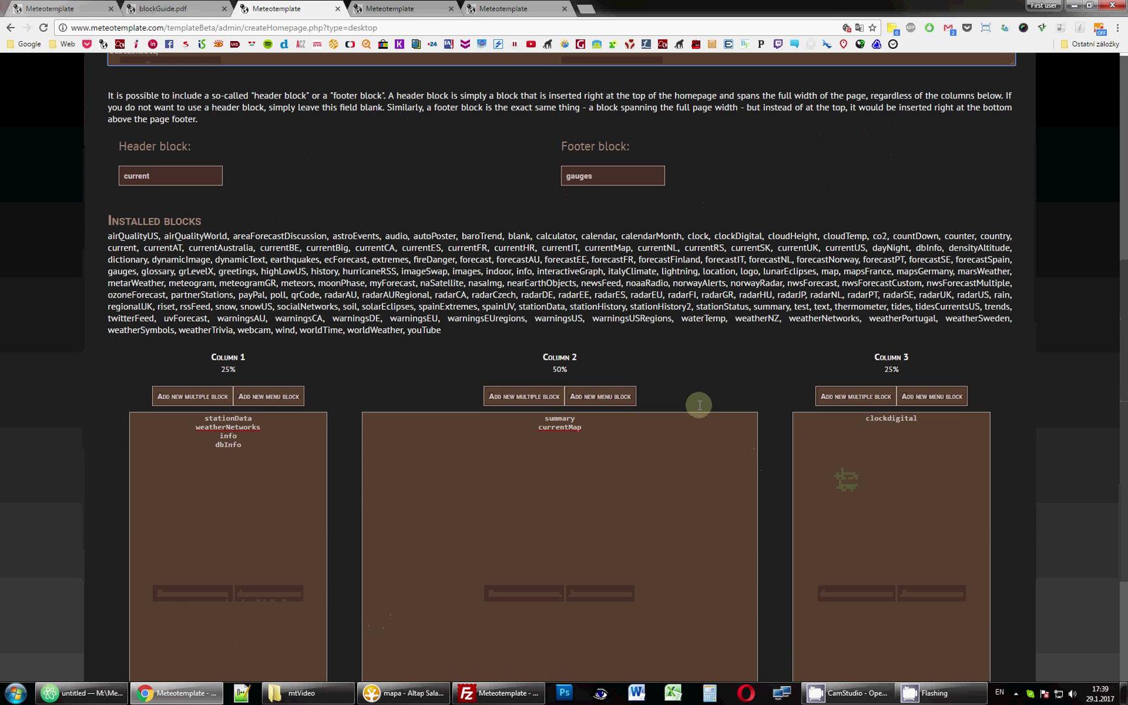
{"action": "scroll", "coordinate": [625, 392], "scroll_direction": "up", "scroll_amount": 2}
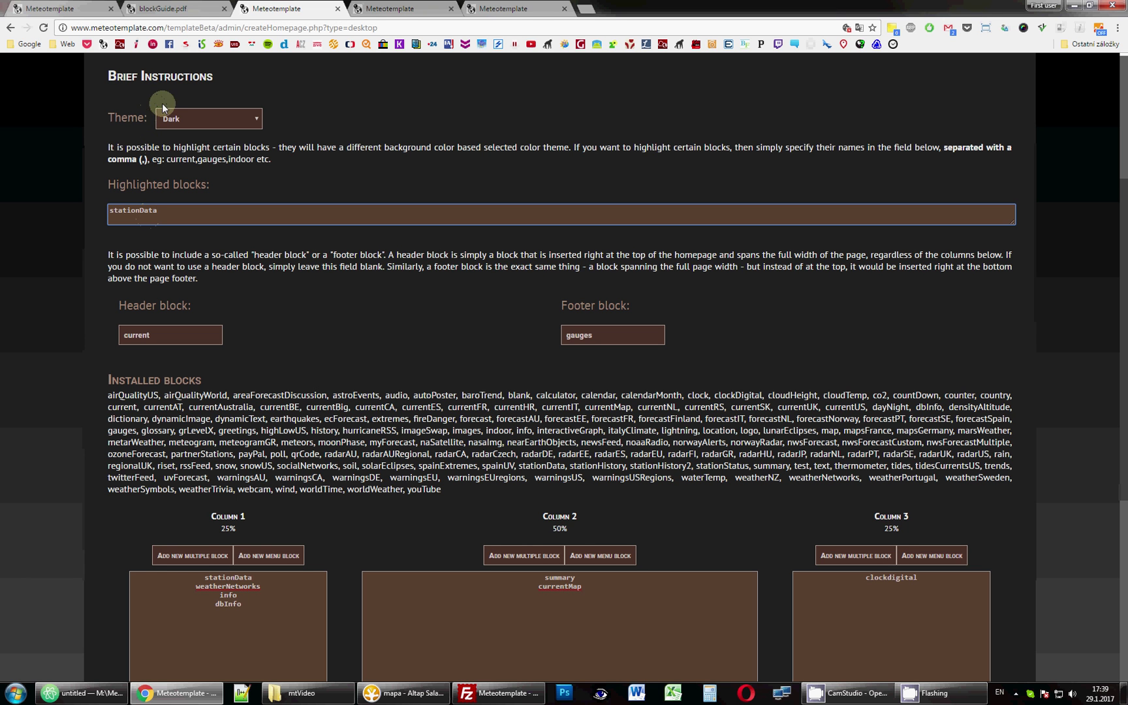
{"action": "left_click", "coordinate": [189, 122]}
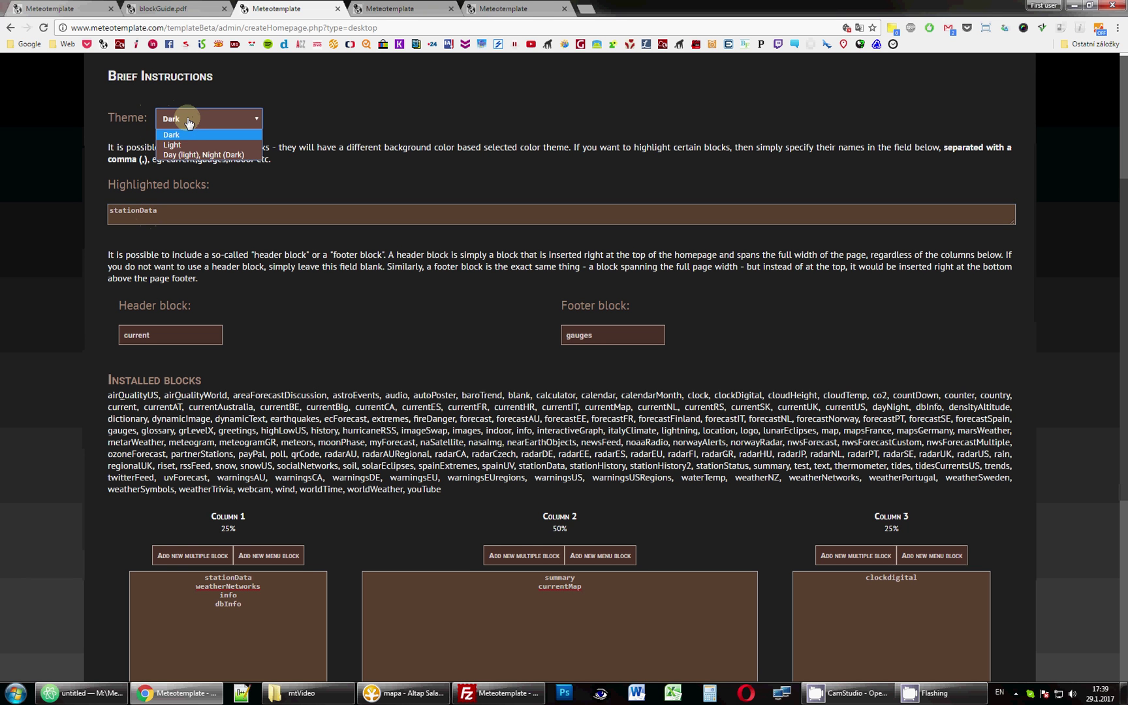
{"action": "left_click", "coordinate": [190, 143]}
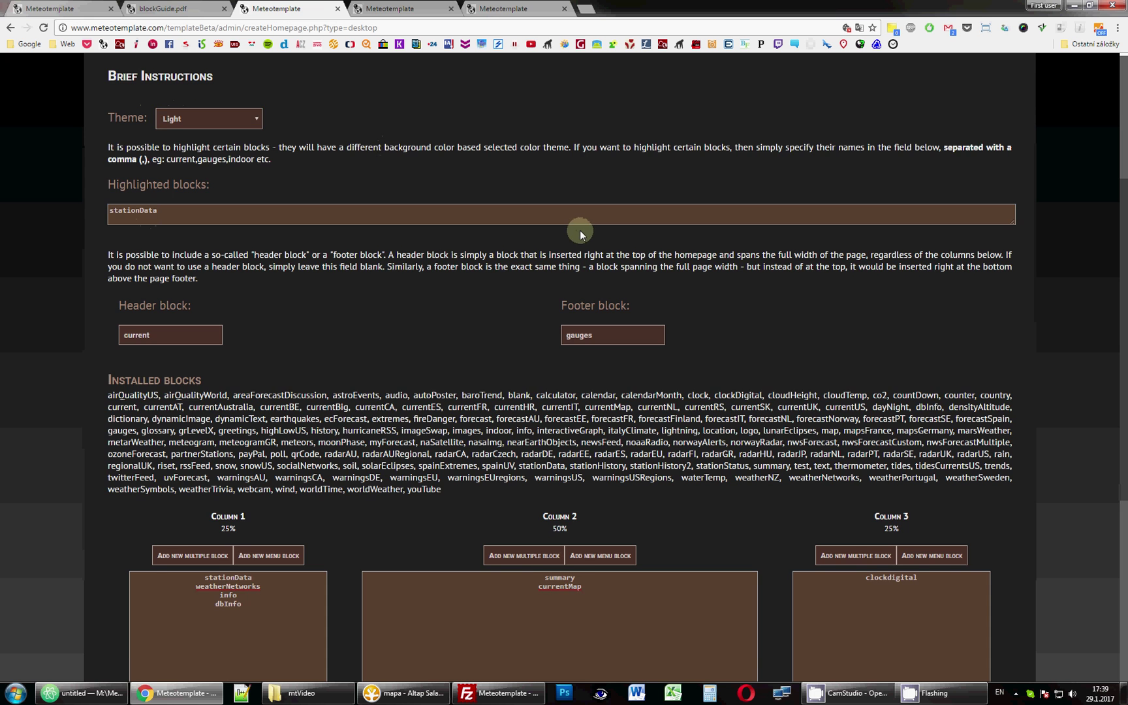
{"action": "scroll", "coordinate": [581, 225], "scroll_direction": "down", "scroll_amount": 5}
{"action": "left_click", "coordinate": [560, 611]}
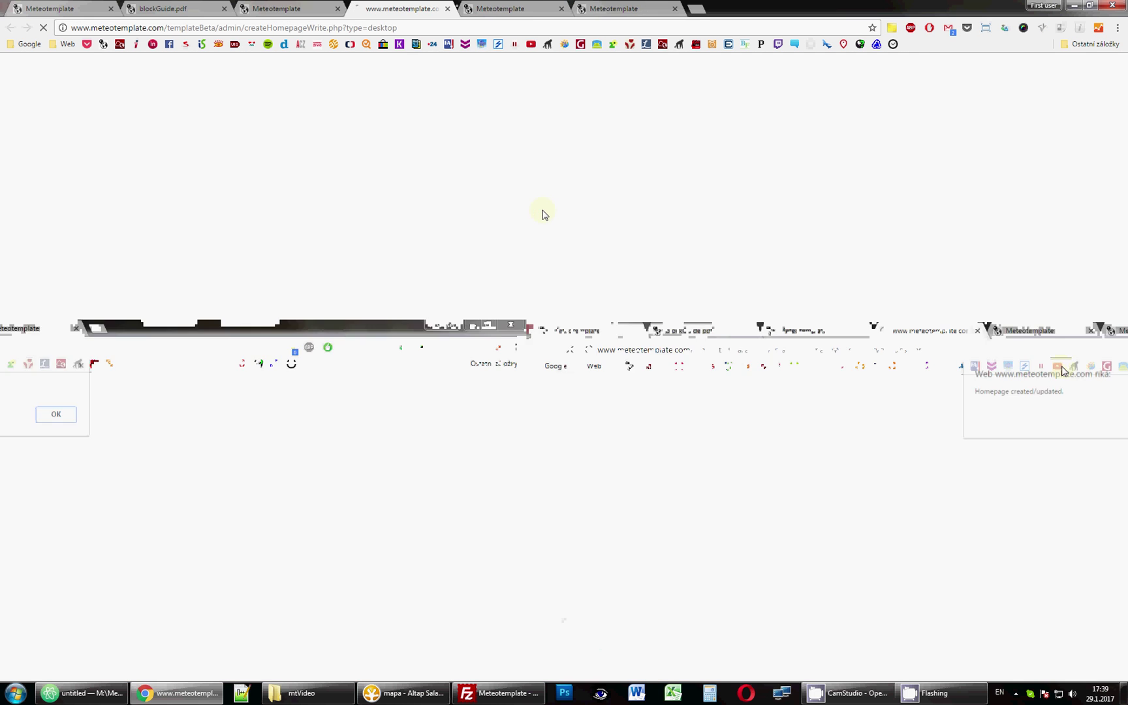
{"action": "key", "text": "Return"}
Step: Reload the desktop homepage and review the theme colours and the highlighted station data block down to the footer
{"action": "left_click", "coordinate": [392, 9]}
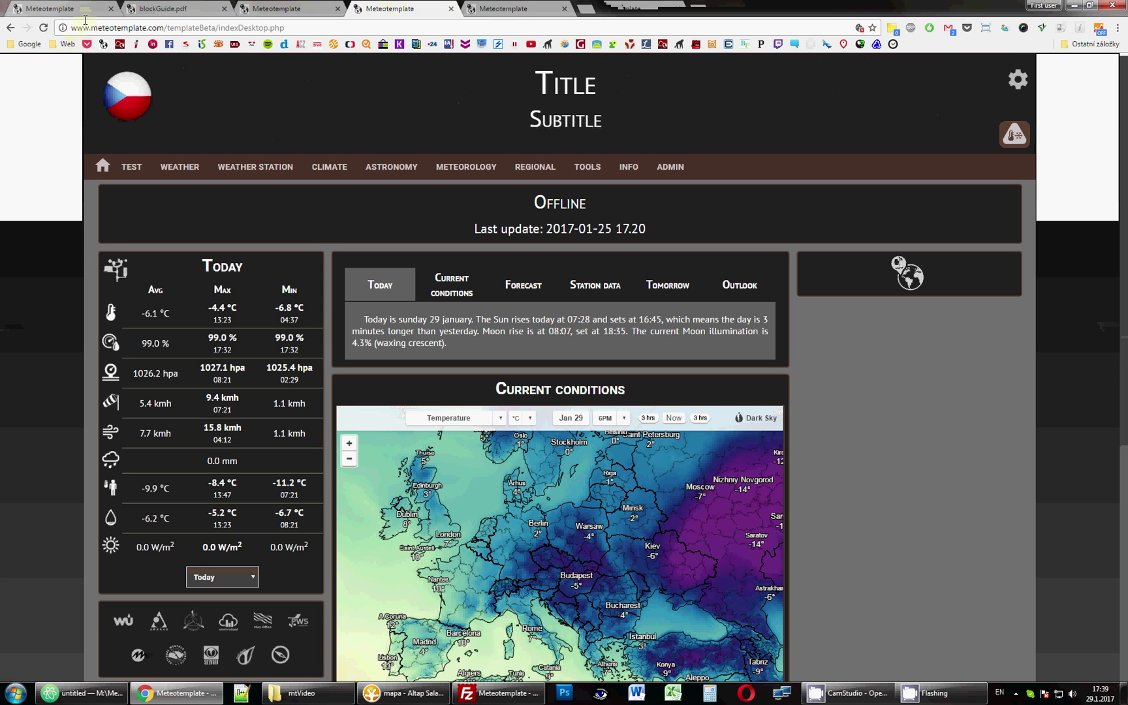
{"action": "left_click", "coordinate": [45, 28]}
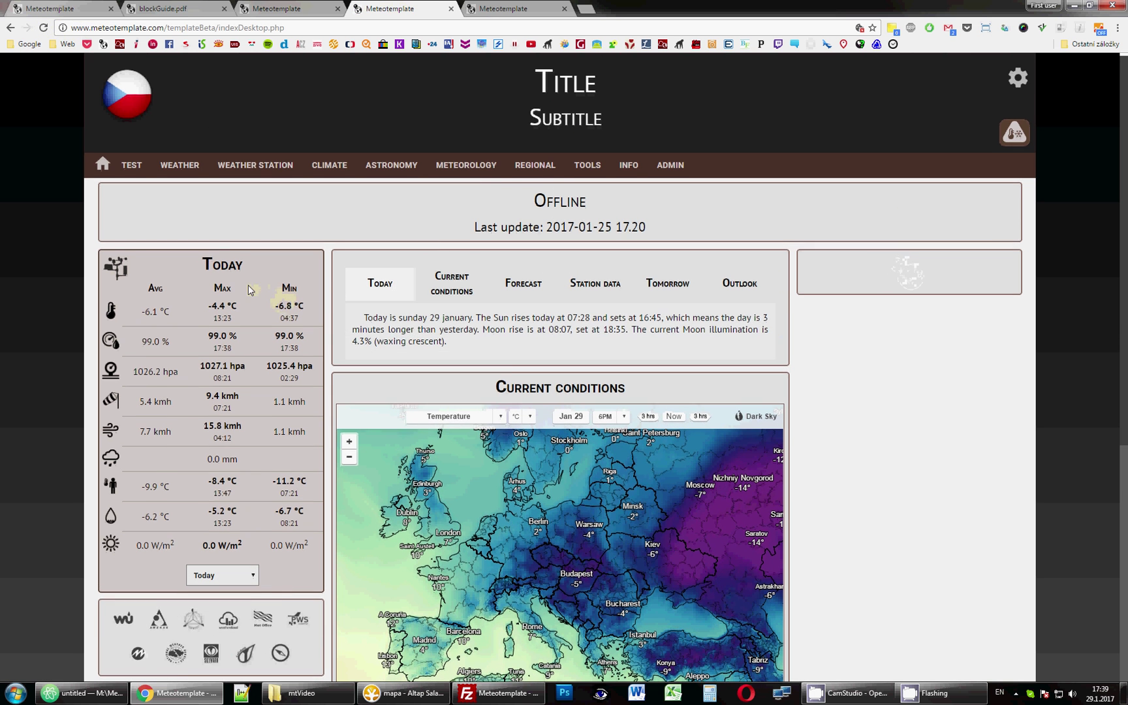
{"action": "scroll", "coordinate": [259, 252], "scroll_direction": "down", "scroll_amount": 1}
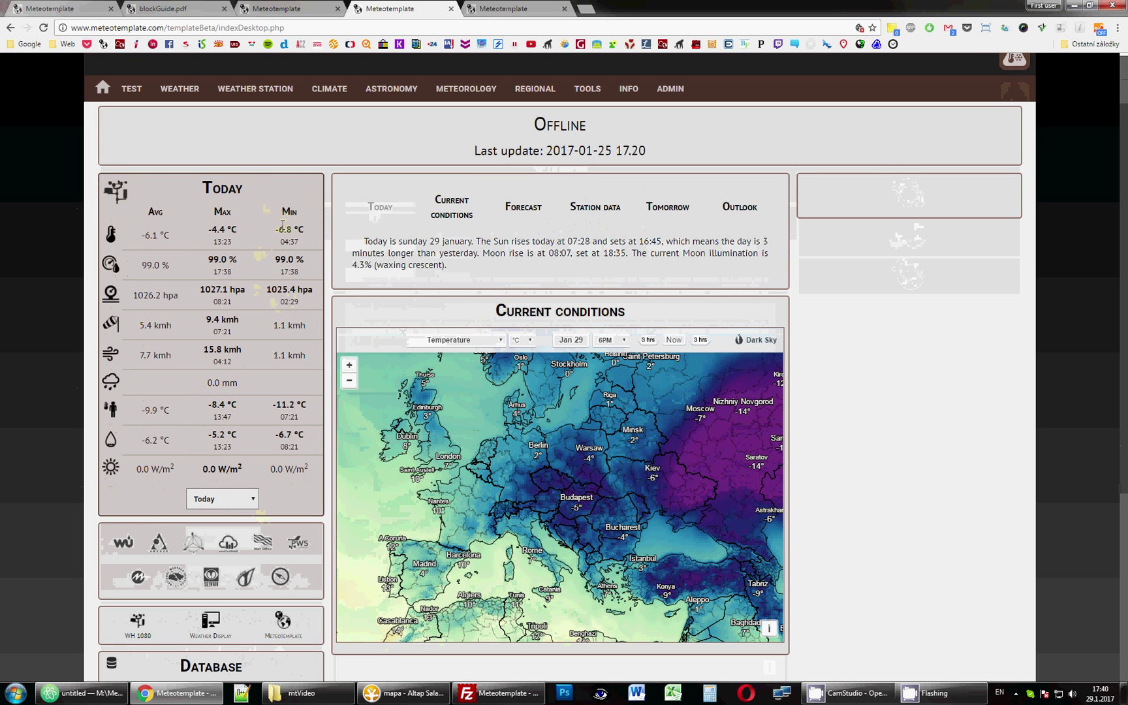
{"action": "scroll", "coordinate": [251, 180], "scroll_direction": "up", "scroll_amount": 1}
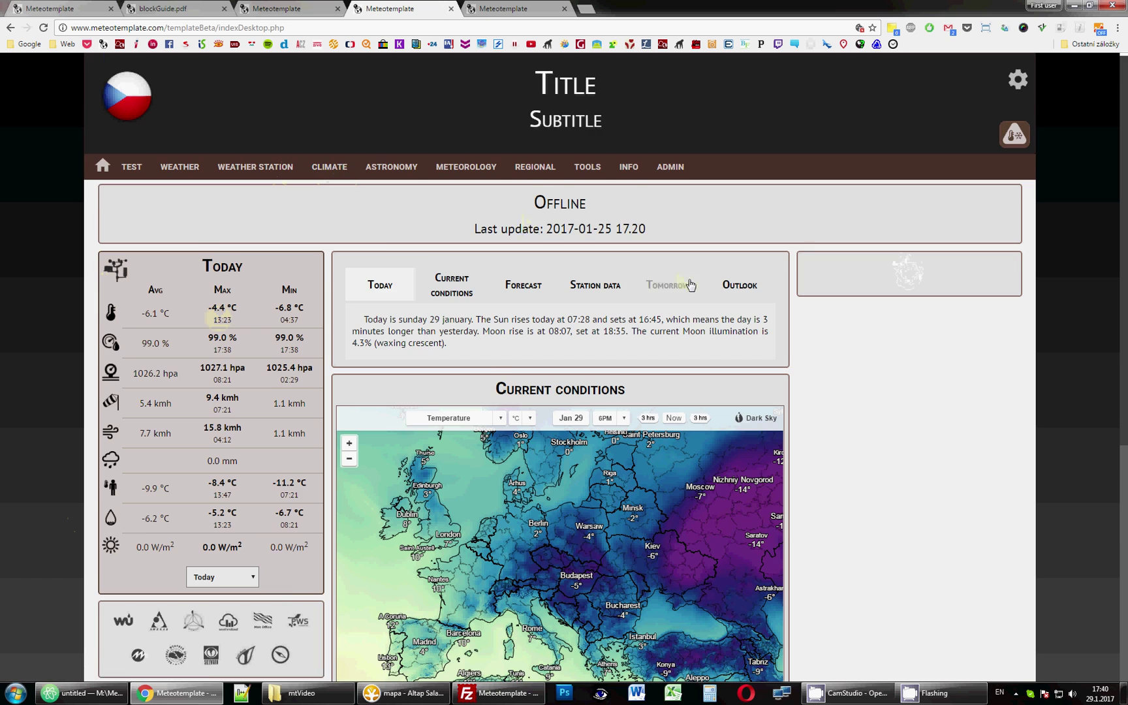
{"action": "scroll", "coordinate": [693, 284], "scroll_direction": "down", "scroll_amount": 5}
{"action": "scroll", "coordinate": [187, 542], "scroll_direction": "down", "scroll_amount": 1}
{"action": "scroll", "coordinate": [188, 541], "scroll_direction": "up", "scroll_amount": 6}
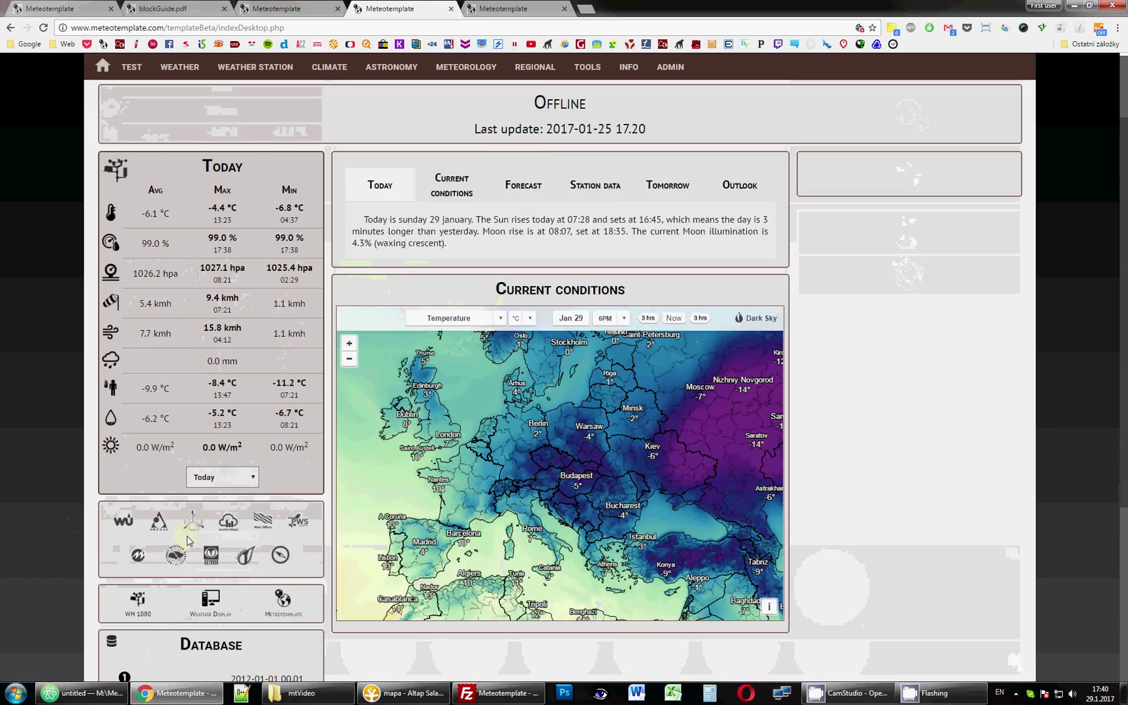
{"action": "scroll", "coordinate": [315, 370], "scroll_direction": "down", "scroll_amount": 7}
Step: Set the homepage theme to Dark and save the layout
{"action": "left_click", "coordinate": [297, 9]}
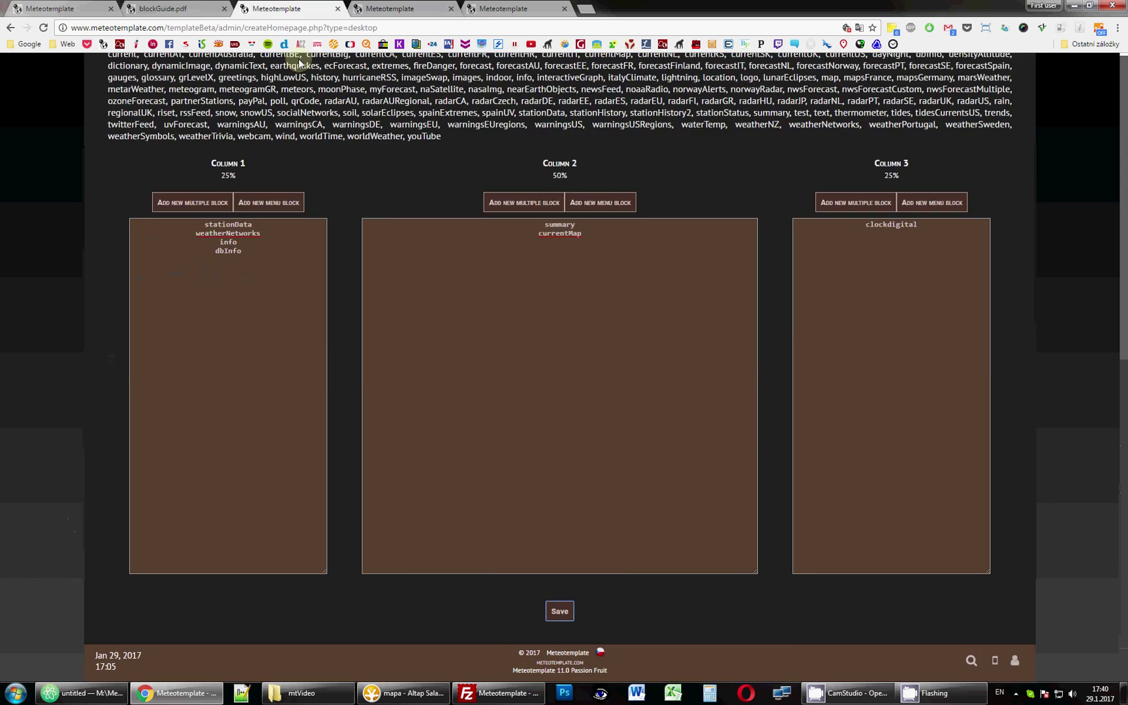
{"action": "scroll", "coordinate": [219, 163], "scroll_direction": "up", "scroll_amount": 9}
{"action": "left_click", "coordinate": [196, 361]}
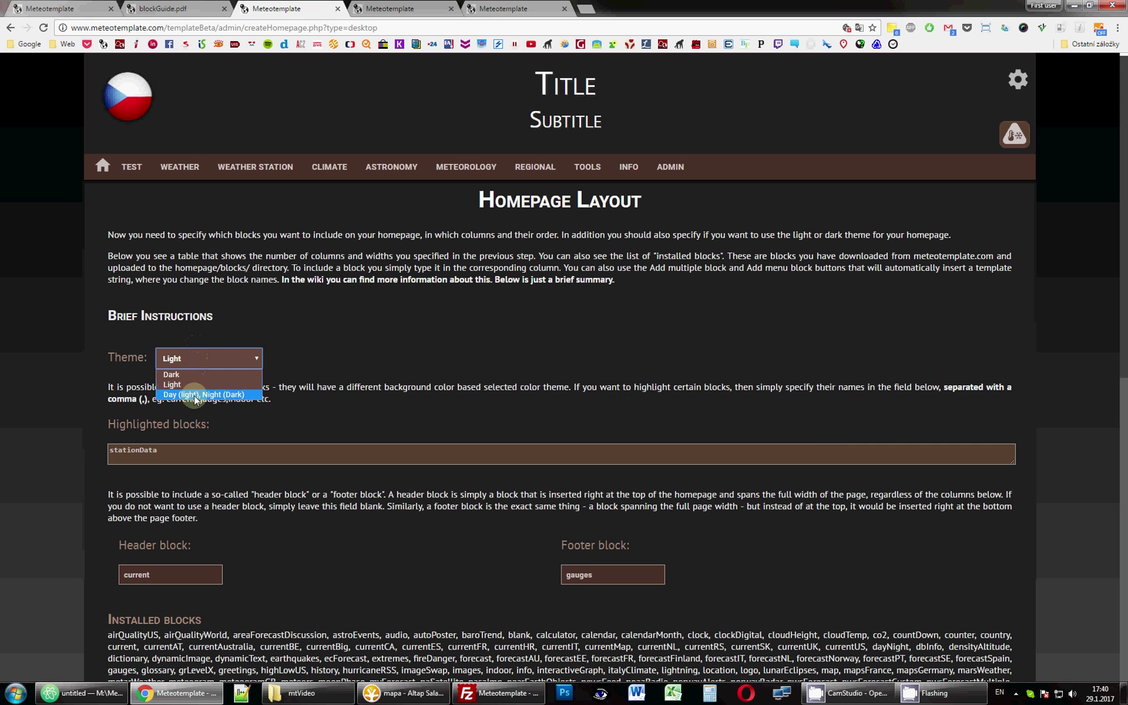
{"action": "left_click", "coordinate": [194, 379]}
{"action": "scroll", "coordinate": [428, 343], "scroll_direction": "down", "scroll_amount": 9}
{"action": "left_click", "coordinate": [560, 611]}
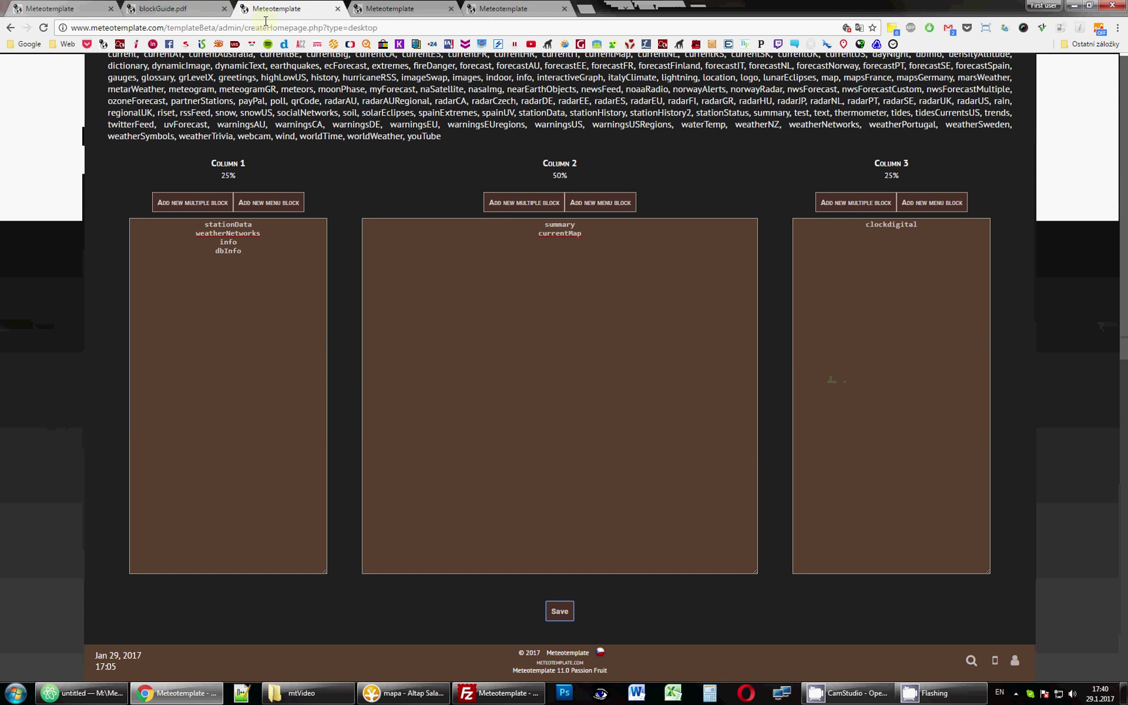
Step: Reload the desktop homepage to check the theme and close the blockGuide.pdf document
{"action": "left_click", "coordinate": [201, 9]}
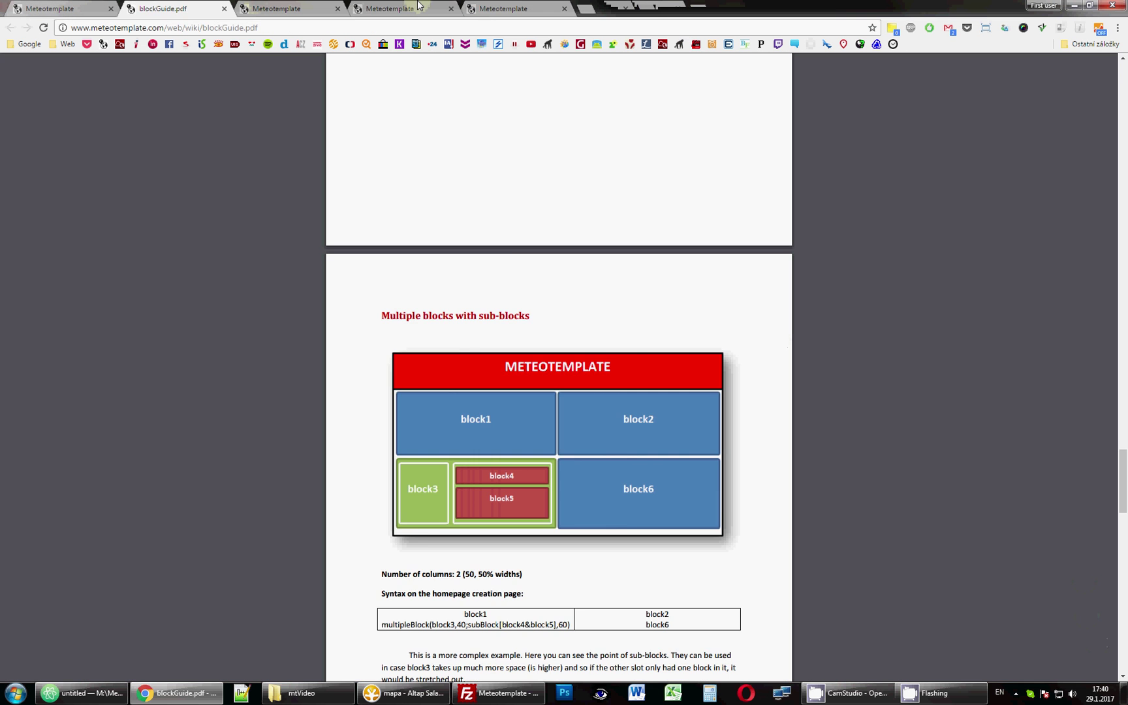
{"action": "left_click", "coordinate": [408, 9]}
{"action": "left_click", "coordinate": [41, 28]}
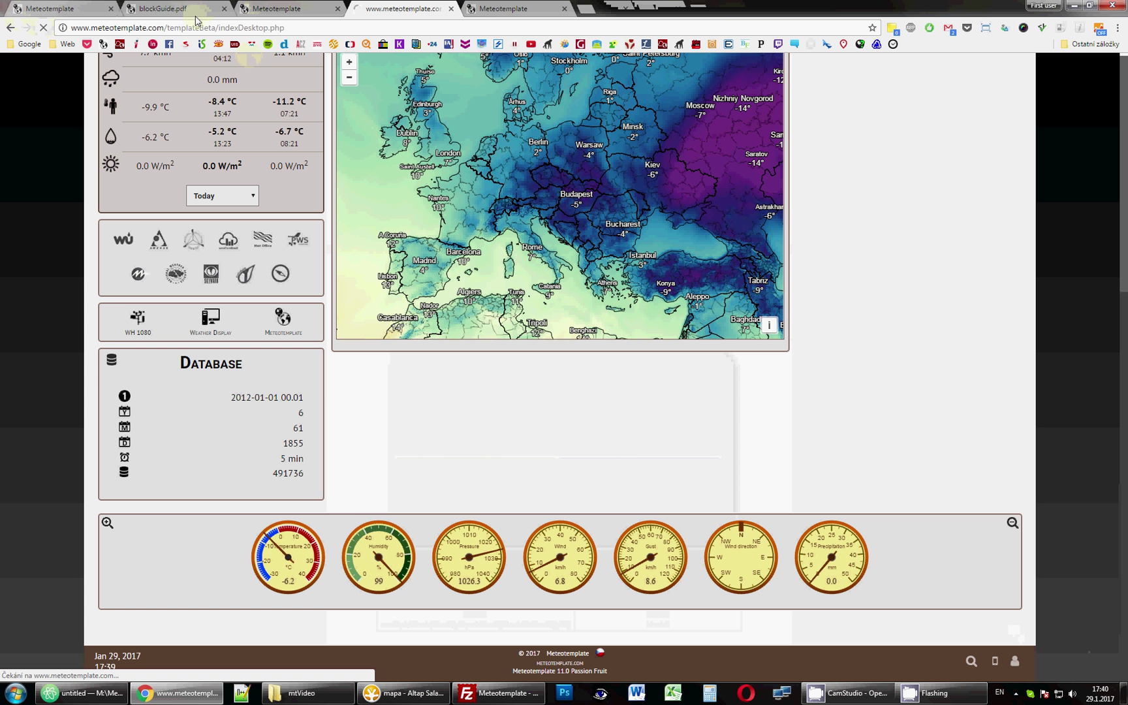
{"action": "left_click", "coordinate": [225, 9]}
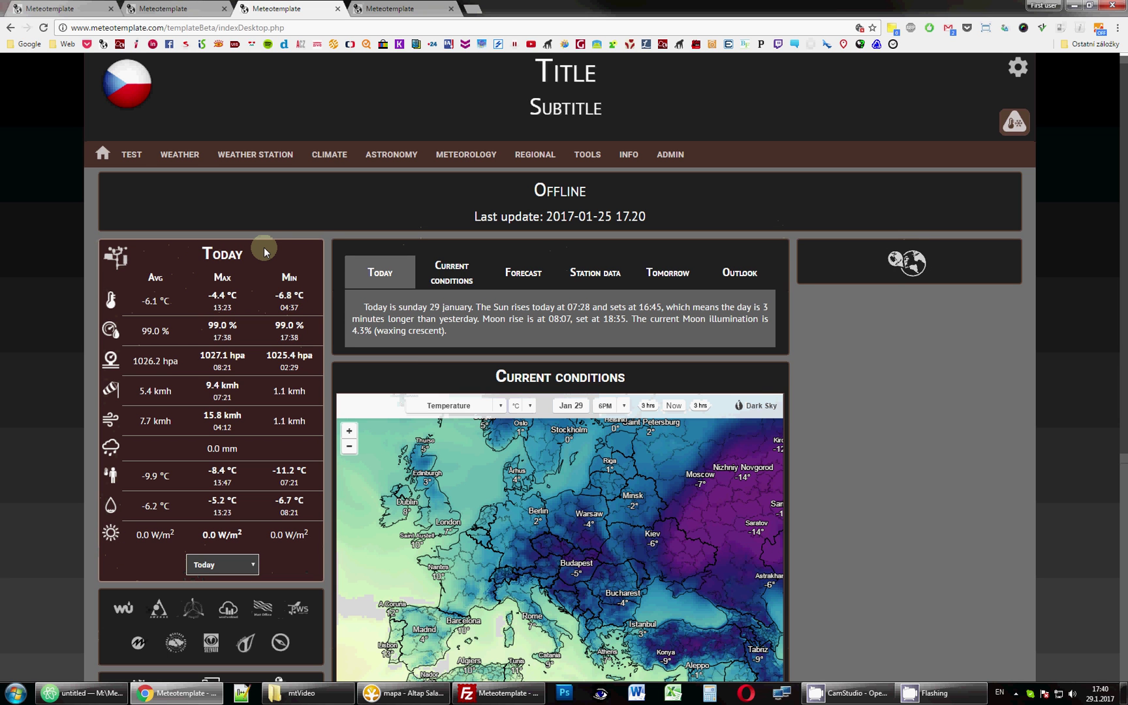
Step: Try the Day (light), Night (Dark) theme in the homepage layout and set the theme back to Dark
{"action": "left_click", "coordinate": [175, 8]}
{"action": "scroll", "coordinate": [242, 155], "scroll_direction": "up", "scroll_amount": 8}
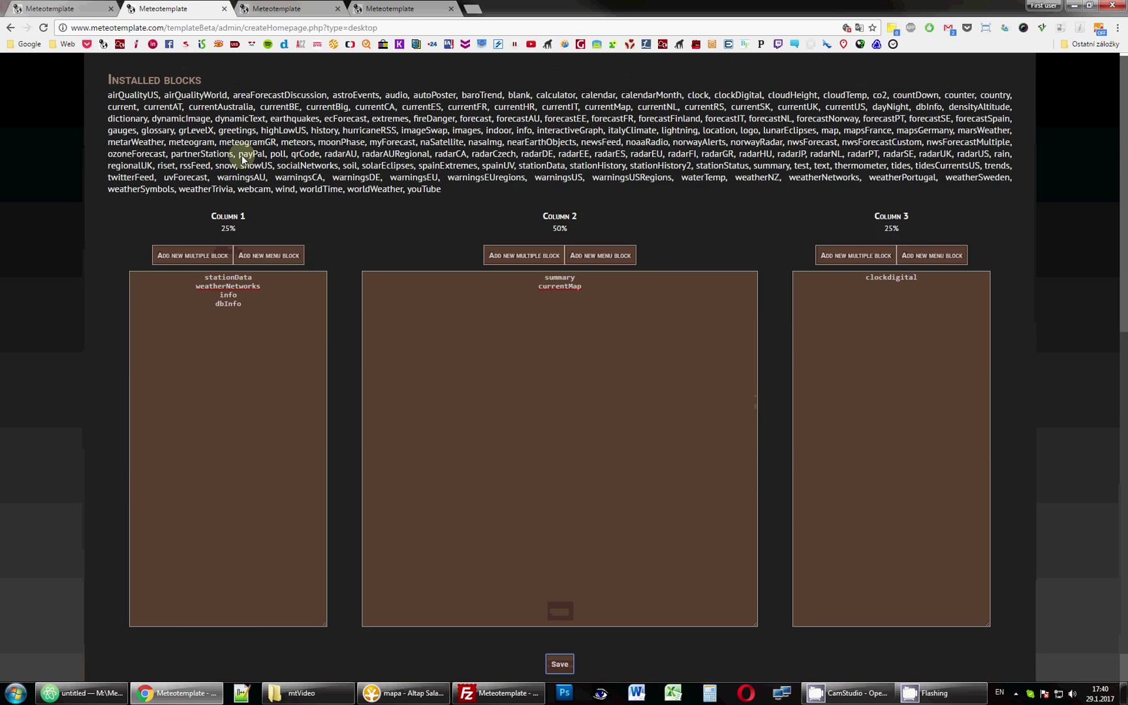
{"action": "left_click", "coordinate": [234, 320]}
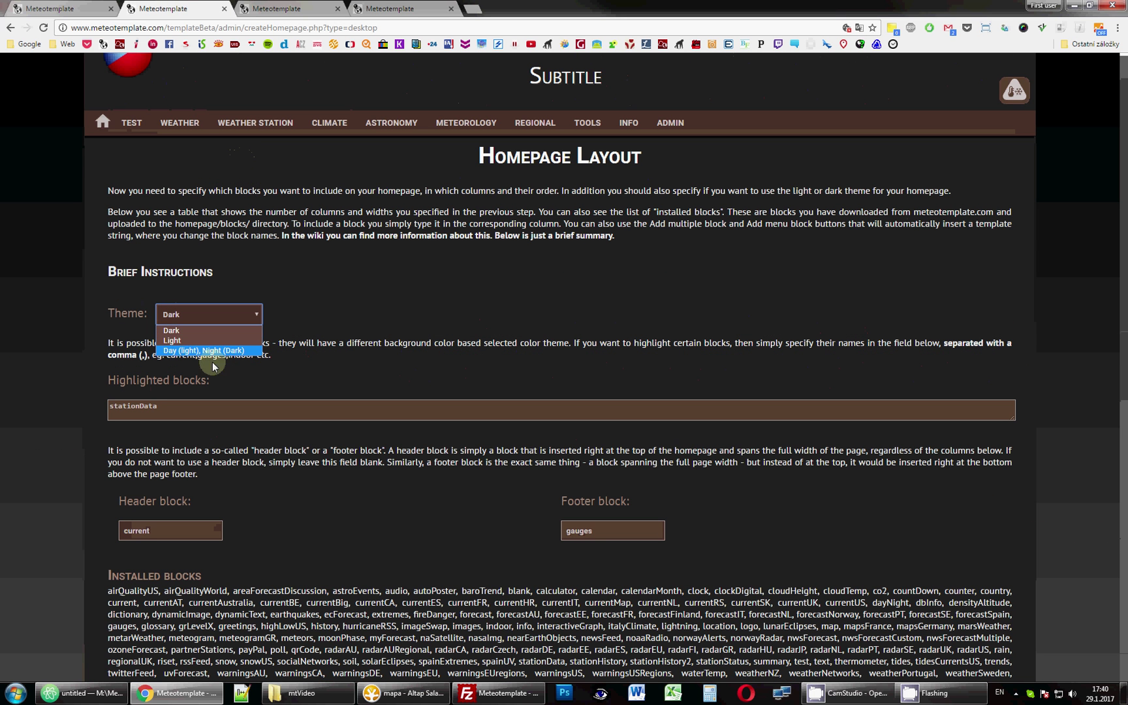
{"action": "left_click", "coordinate": [179, 352]}
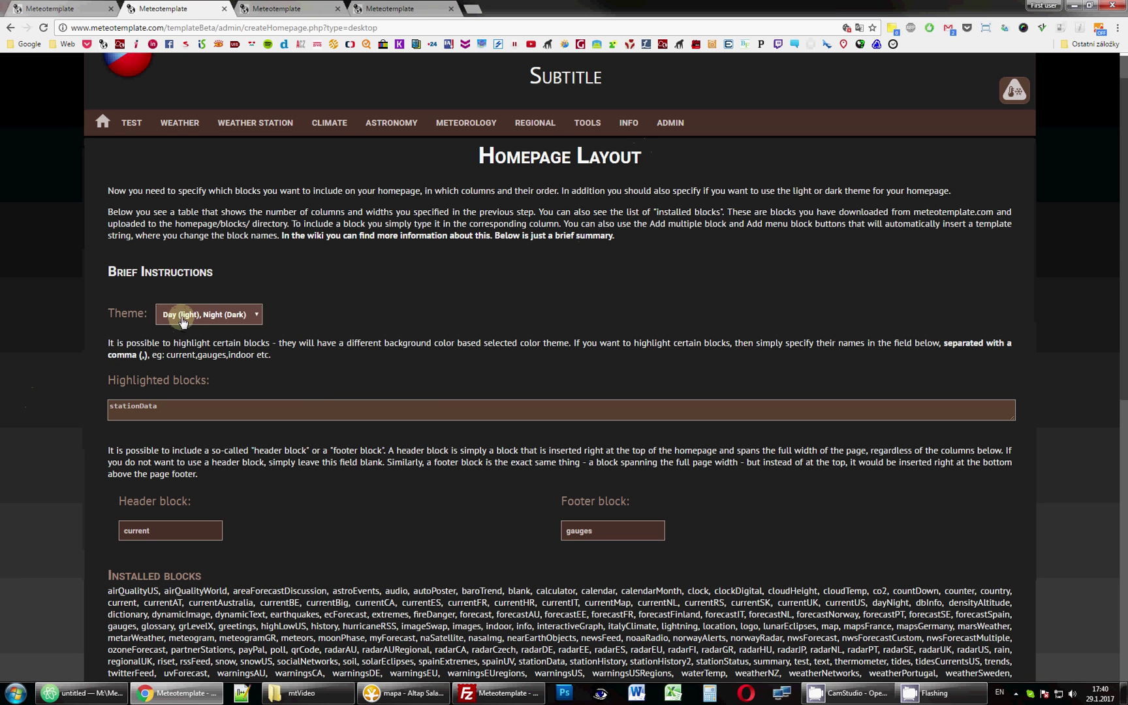
{"action": "left_click", "coordinate": [252, 319]}
{"action": "left_click", "coordinate": [177, 335]}
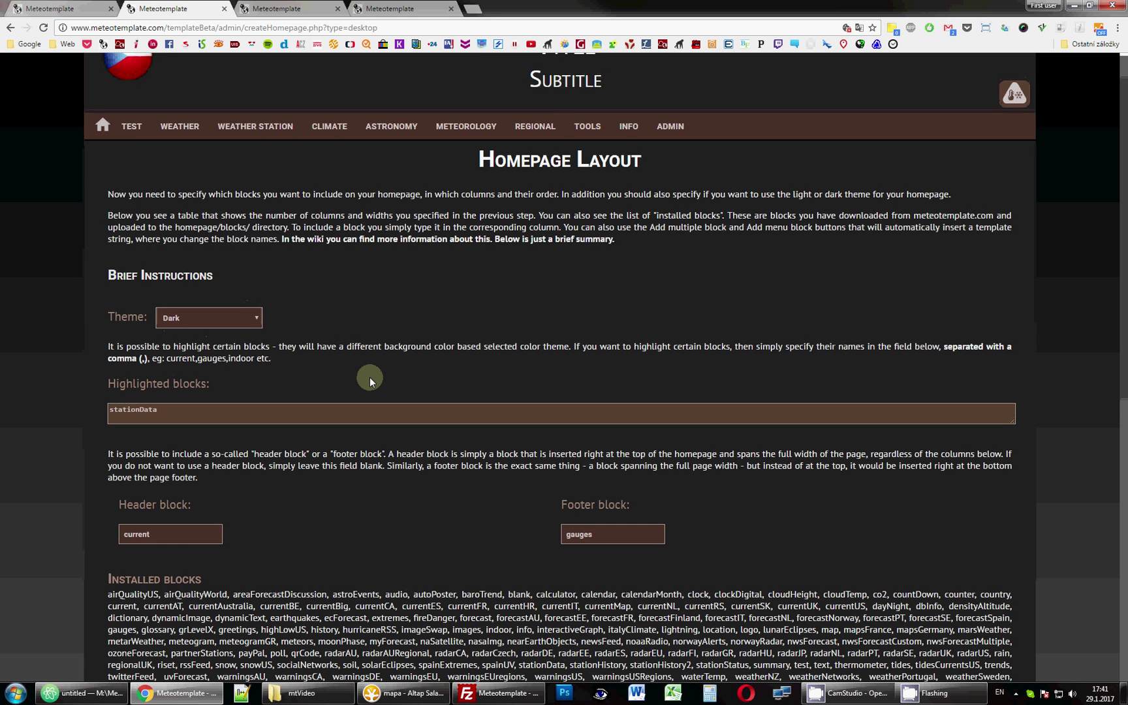
Step: Open the Moon Phase page from the desktop homepage to check its colours, and return to the homepage
{"action": "scroll", "coordinate": [369, 376], "scroll_direction": "up", "scroll_amount": 1}
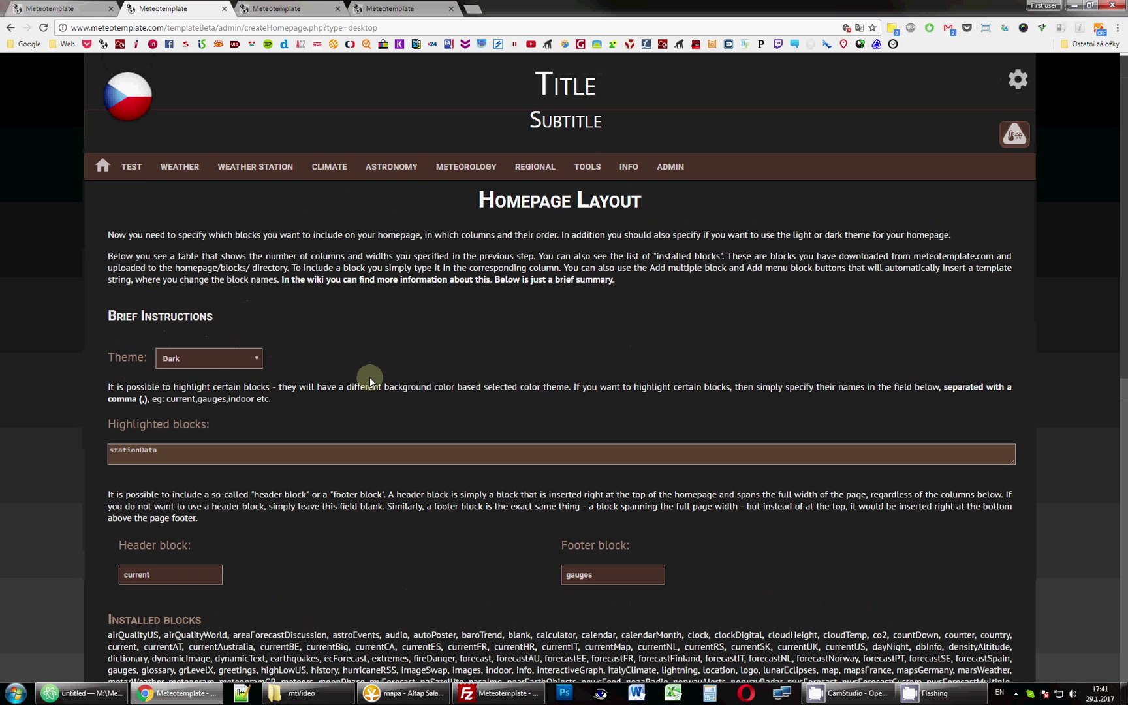
{"action": "left_click", "coordinate": [251, 9]}
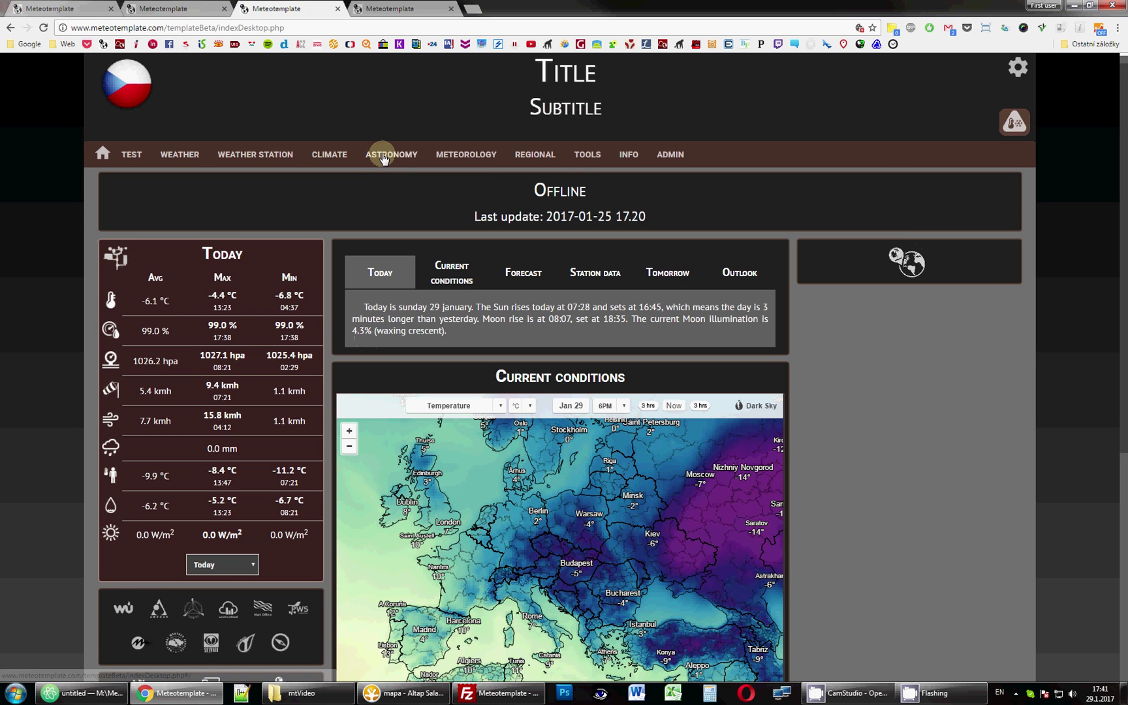
{"action": "left_click", "coordinate": [384, 156]}
{"action": "left_click", "coordinate": [250, 198]}
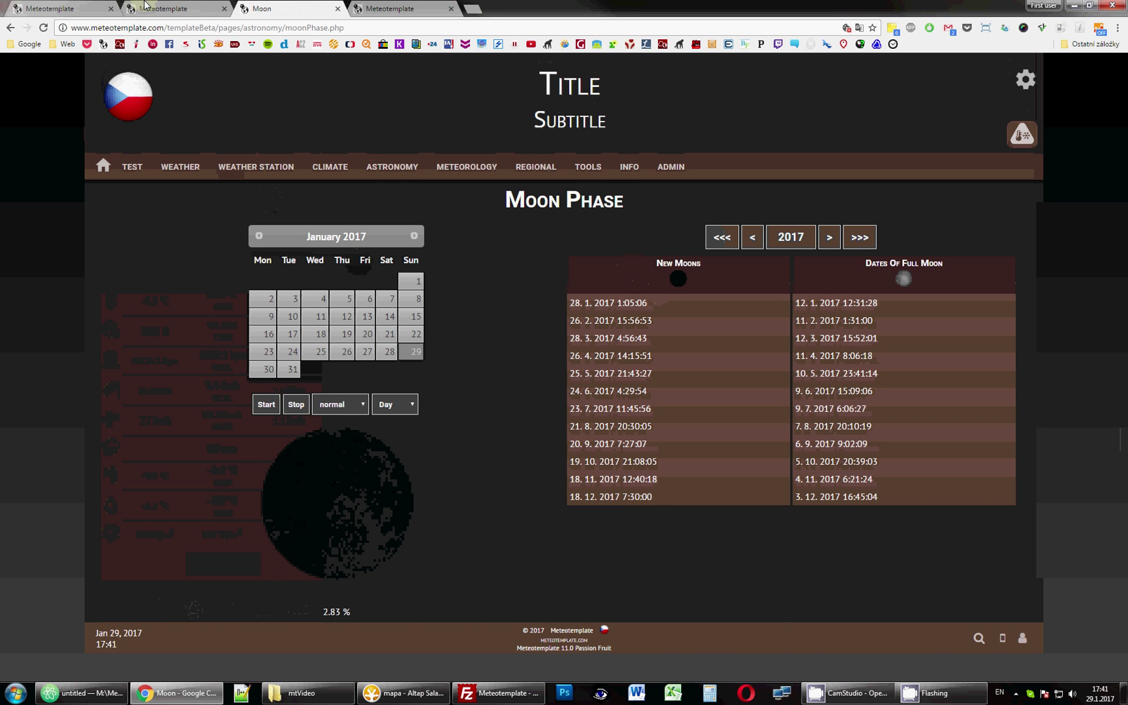
{"action": "left_click", "coordinate": [144, 5]}
{"action": "left_click", "coordinate": [282, 5]}
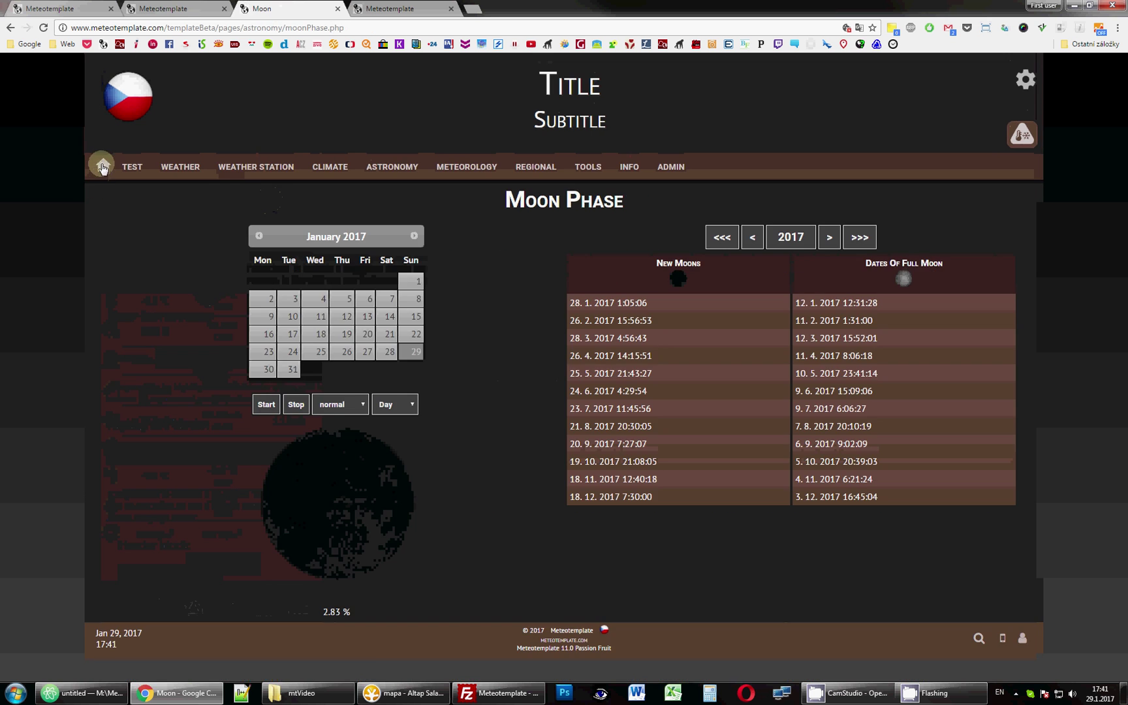
{"action": "left_click", "coordinate": [103, 166]}
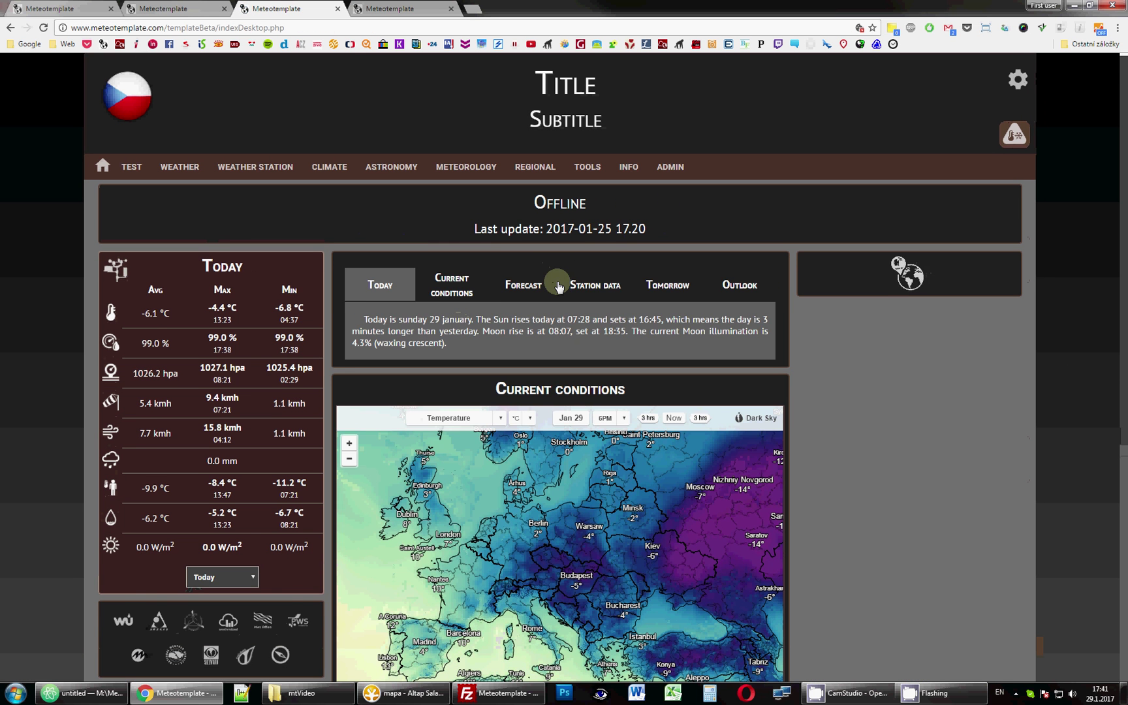
{"action": "scroll", "coordinate": [558, 299], "scroll_direction": "down", "scroll_amount": 5}
{"action": "left_click", "coordinate": [418, 6]}
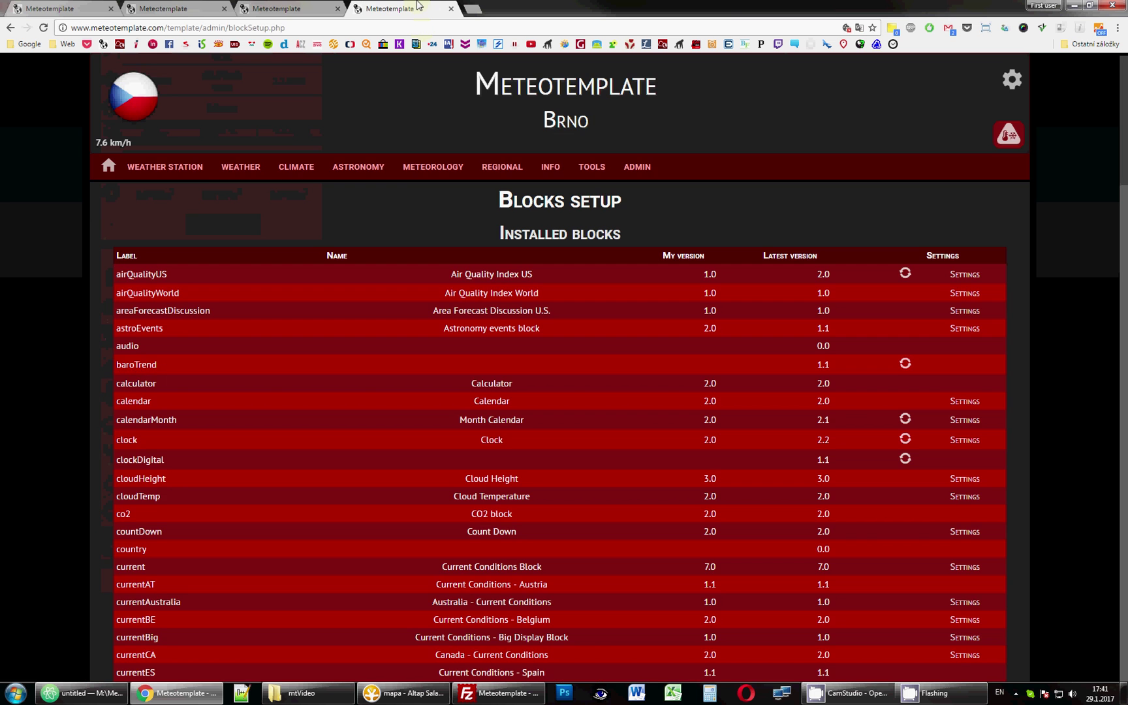
{"action": "left_click", "coordinate": [83, 5]}
{"action": "left_click", "coordinate": [142, 6]}
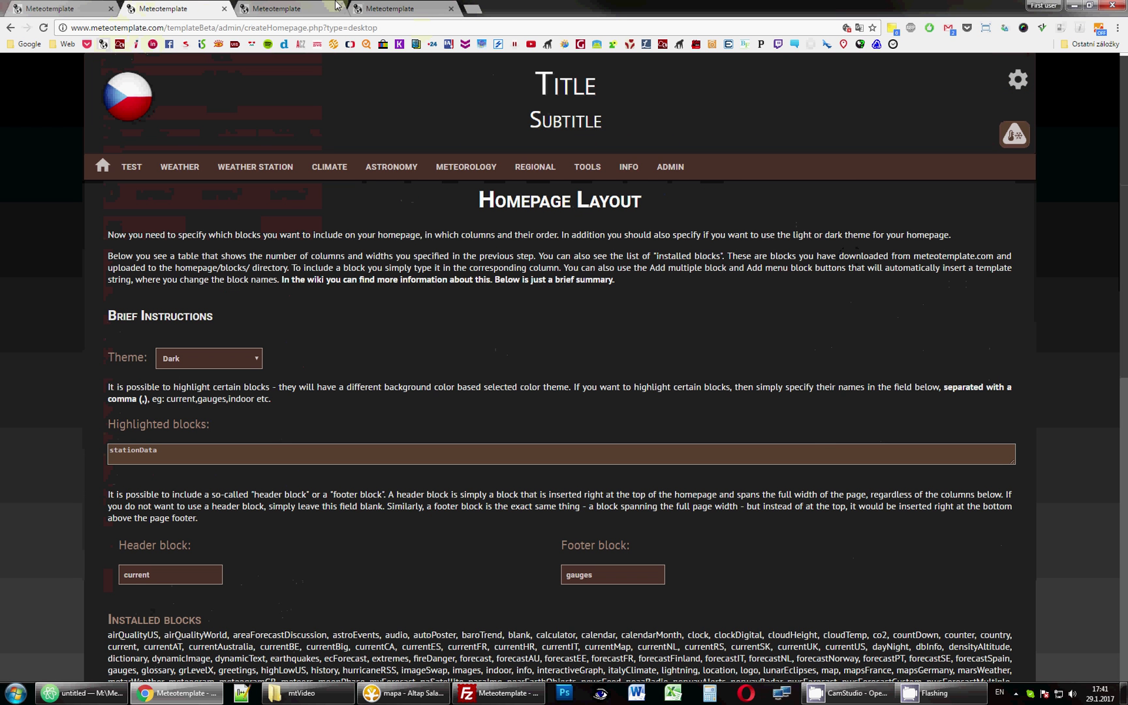
{"action": "scroll", "coordinate": [492, 365], "scroll_direction": "down", "scroll_amount": 10}
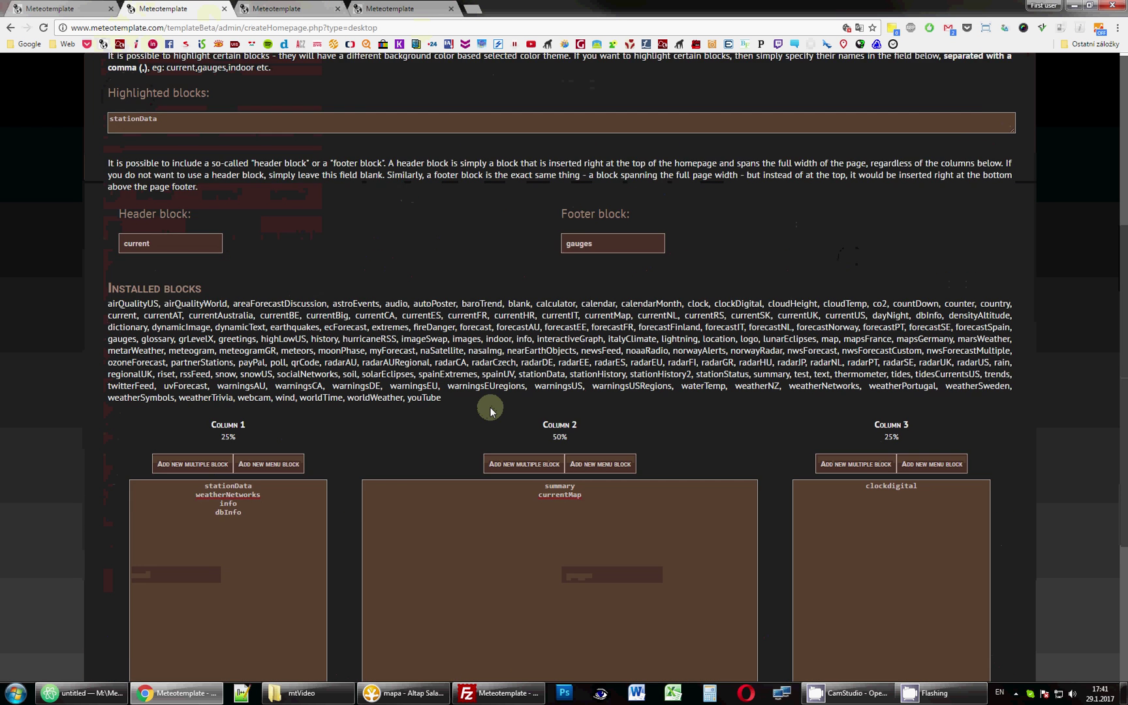
Step: Go to the Meteotemplate website and open the wiki chapter F - Control Panel and Homepage
{"action": "left_click", "coordinate": [379, 3]}
{"action": "left_click", "coordinate": [151, 43]}
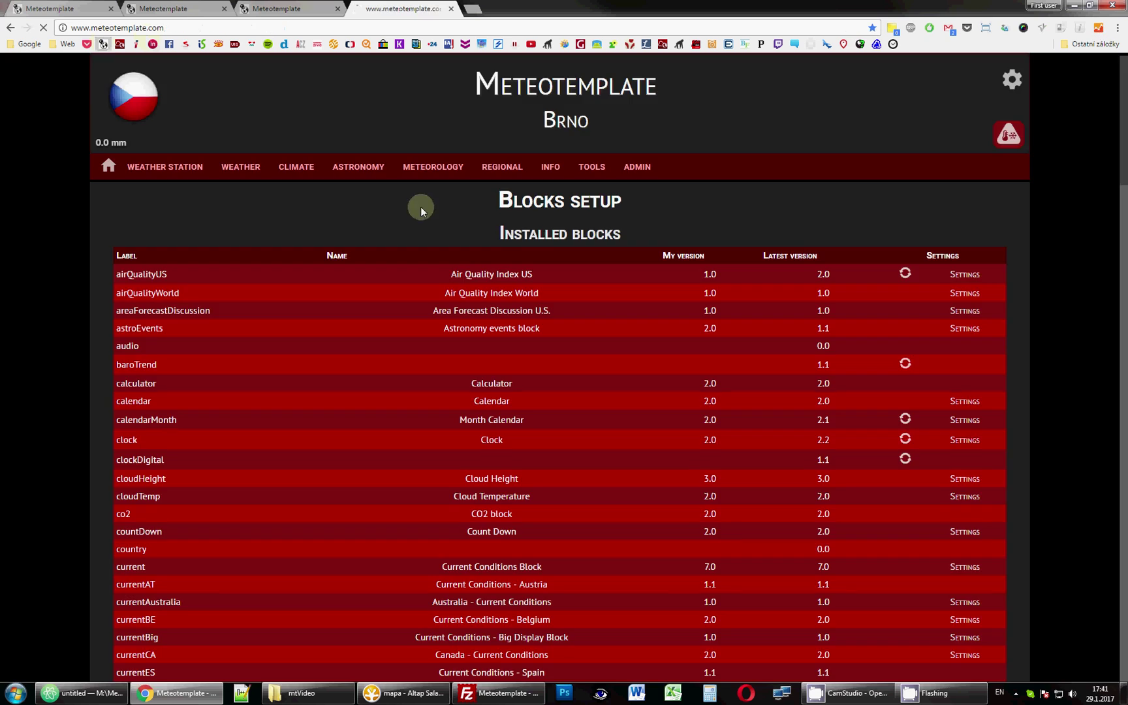
{"action": "left_click", "coordinate": [351, 95]}
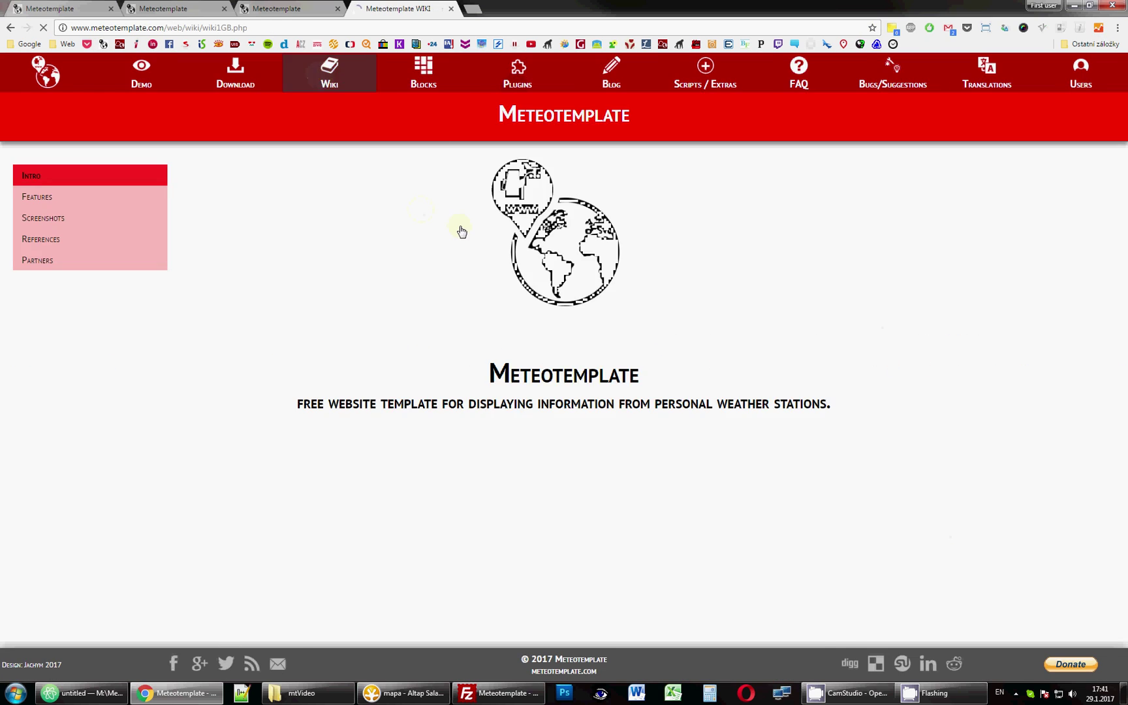
{"action": "scroll", "coordinate": [82, 287], "scroll_direction": "down", "scroll_amount": 5}
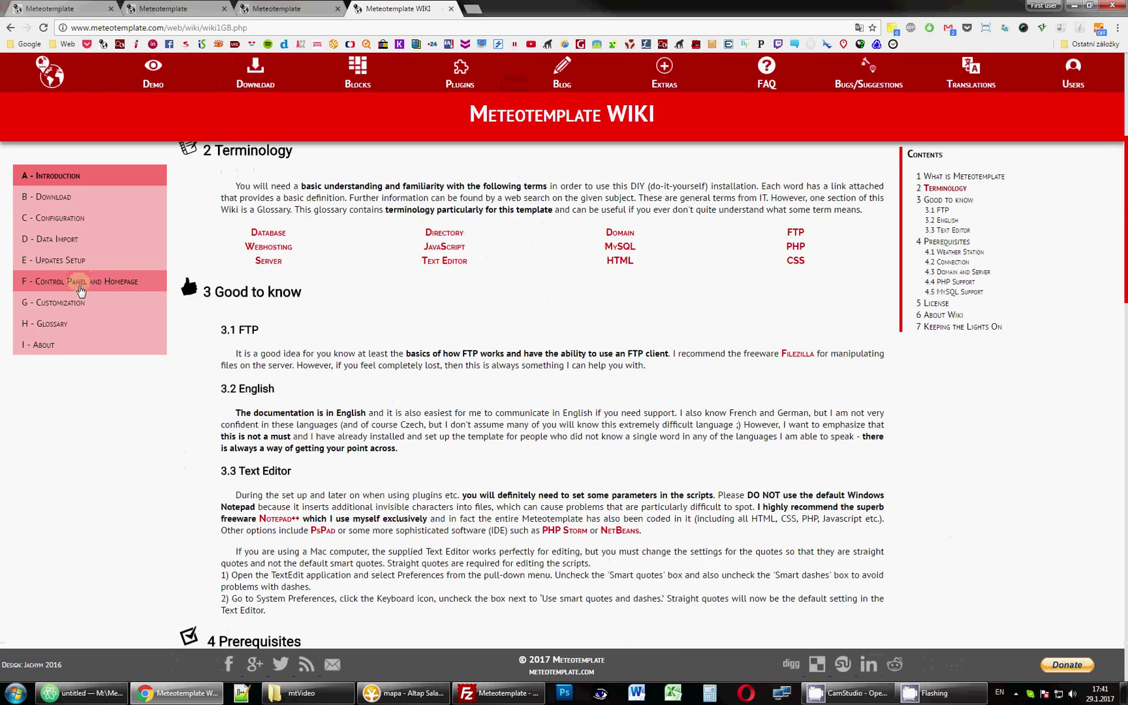
{"action": "left_click", "coordinate": [82, 287]}
Step: Look through the wiki's Homepage section, covering the menu block syntax, example screenshots and the block guide link
{"action": "scroll", "coordinate": [438, 387], "scroll_direction": "down", "scroll_amount": 10}
{"action": "scroll", "coordinate": [438, 387], "scroll_direction": "down", "scroll_amount": 13}
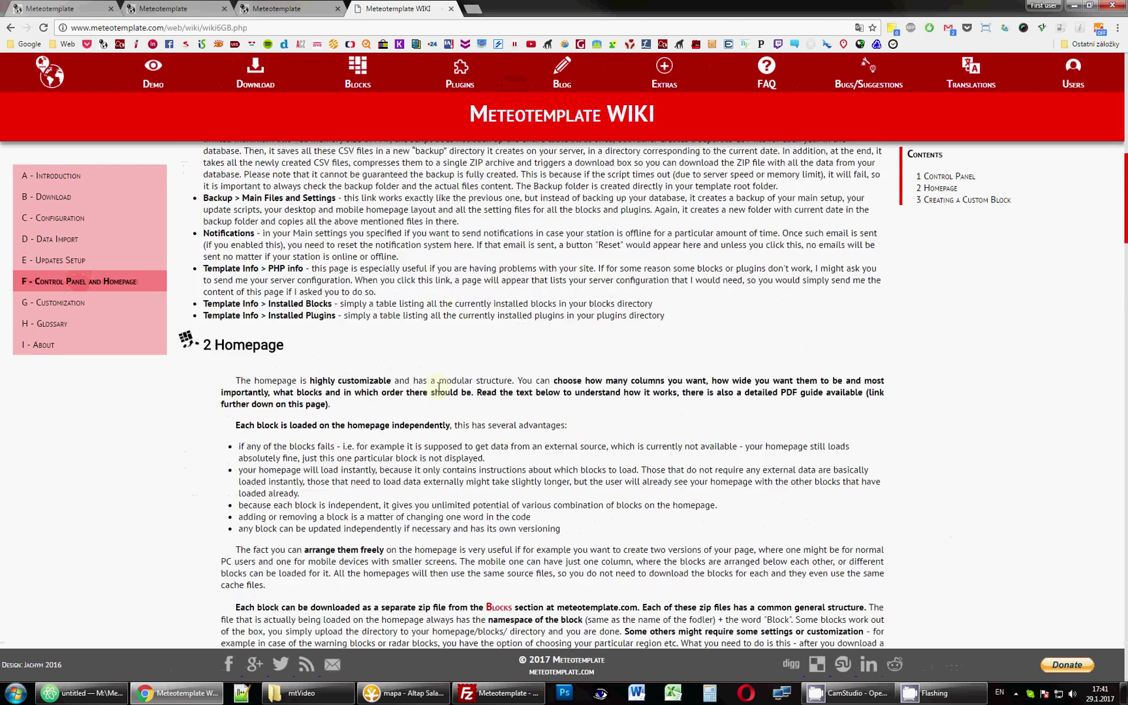
{"action": "scroll", "coordinate": [439, 388], "scroll_direction": "down", "scroll_amount": 15}
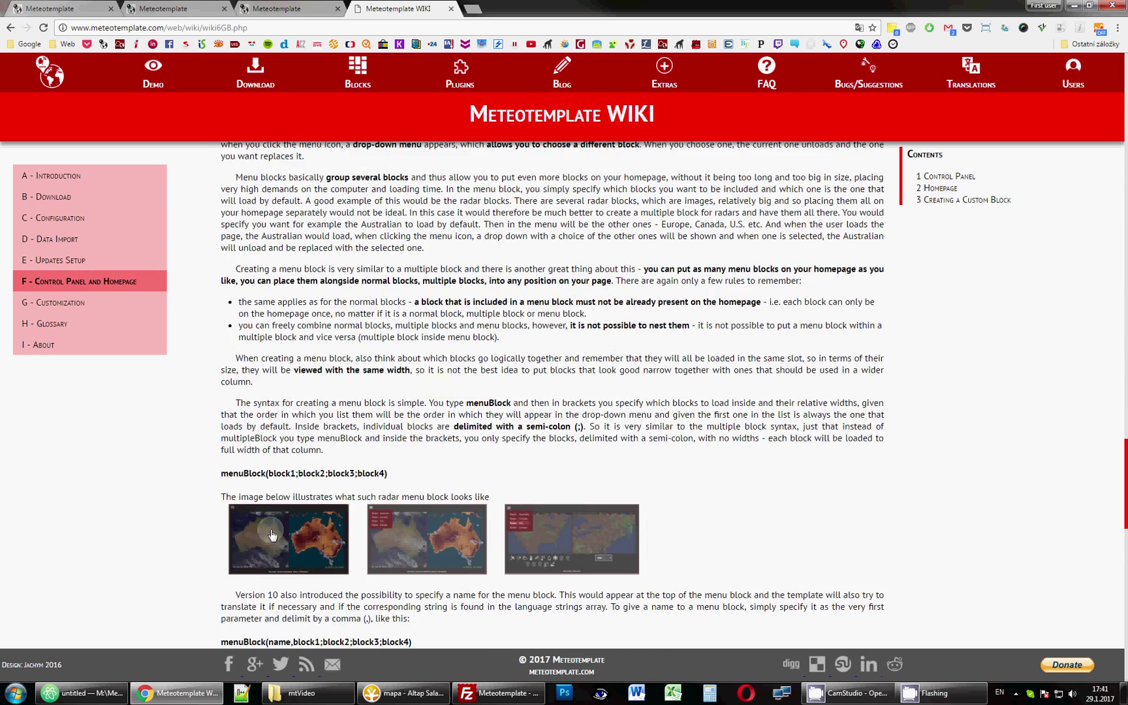
{"action": "scroll", "coordinate": [449, 486], "scroll_direction": "down", "scroll_amount": 5}
{"action": "scroll", "coordinate": [390, 401], "scroll_direction": "down", "scroll_amount": 2}
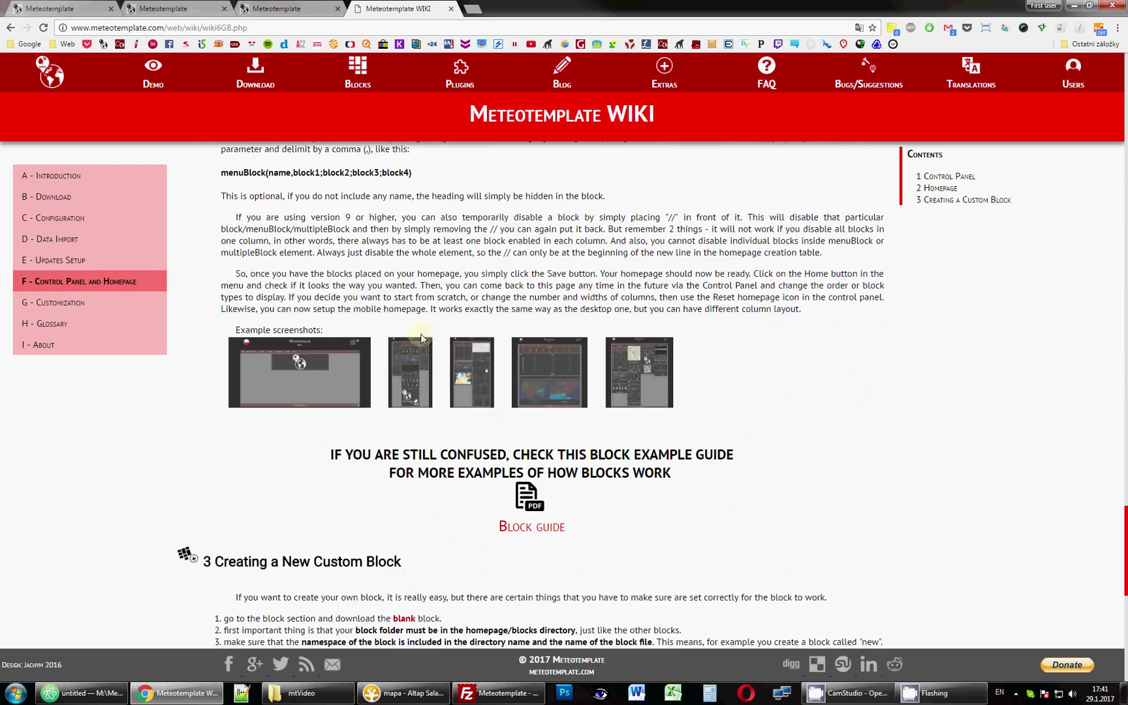
{"action": "scroll", "coordinate": [444, 392], "scroll_direction": "down", "scroll_amount": 4}
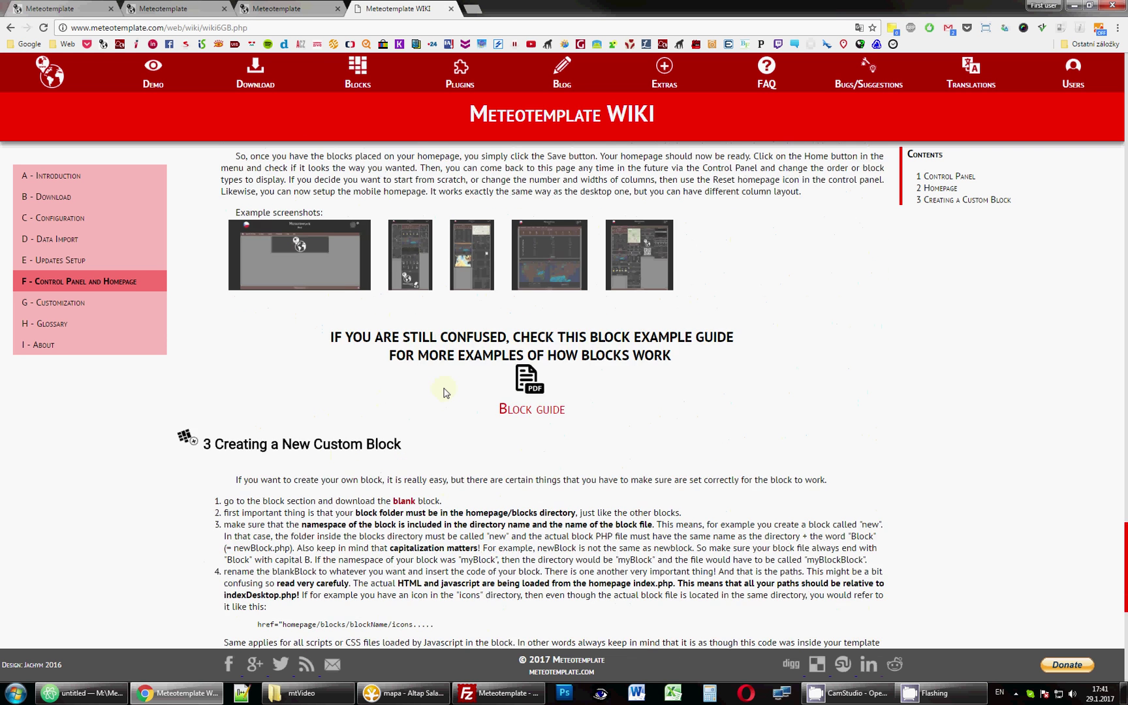
Step: Read the wiki's Creating a New Custom Block instructions, highlighting the heading and text, and return to the chapter's beginning
{"action": "left_click_drag", "start_coordinate": [203, 293], "coordinate": [413, 291]}
{"action": "left_click", "coordinate": [422, 288]}
{"action": "left_click", "coordinate": [413, 291]}
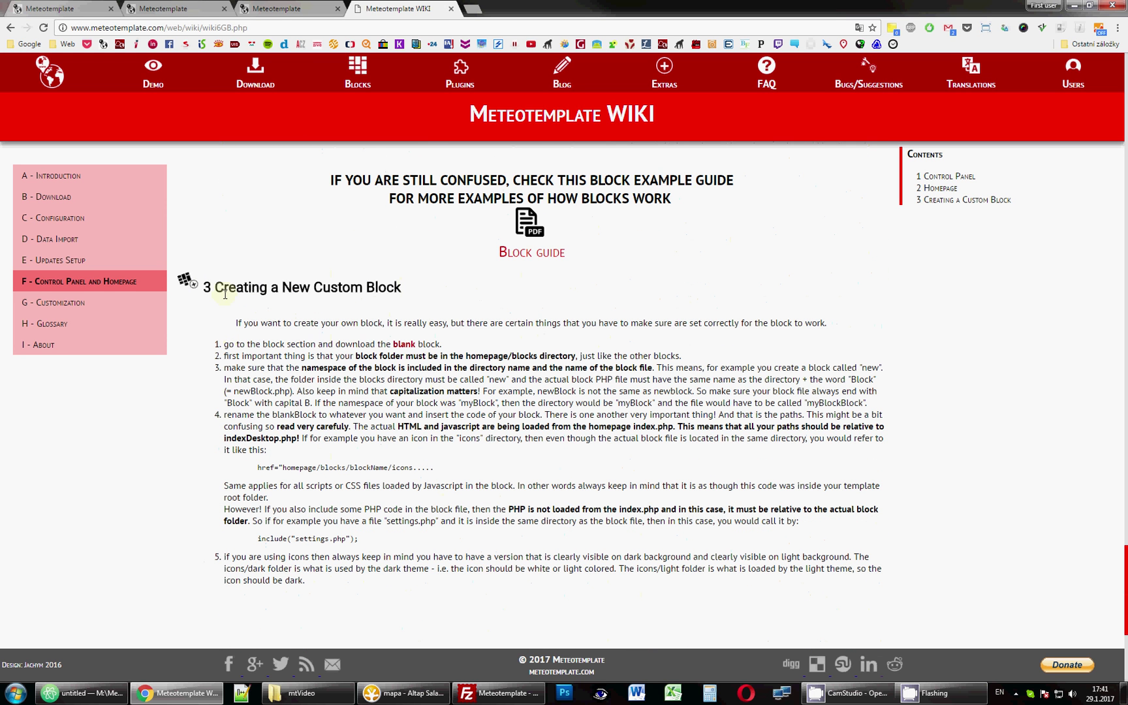
{"action": "left_click_drag", "start_coordinate": [217, 285], "coordinate": [423, 290]}
{"action": "left_click", "coordinate": [423, 289]}
{"action": "scroll", "coordinate": [423, 290], "scroll_direction": "down", "scroll_amount": 2}
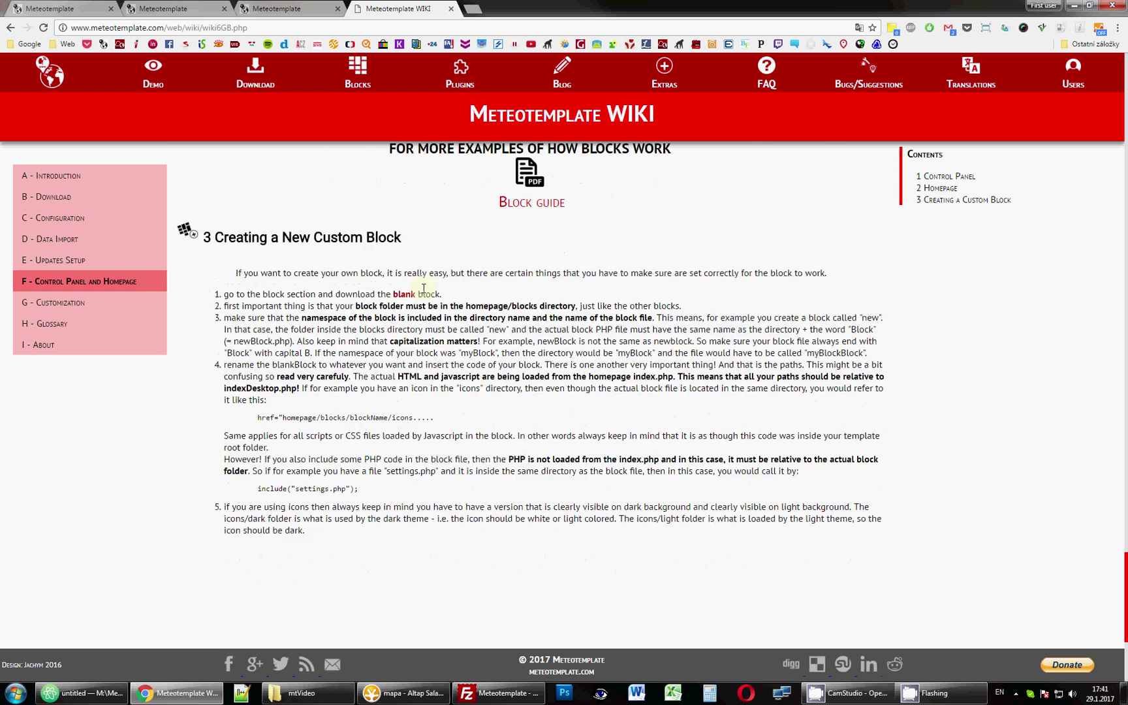
{"action": "scroll", "coordinate": [401, 333], "scroll_direction": "up", "scroll_amount": 2}
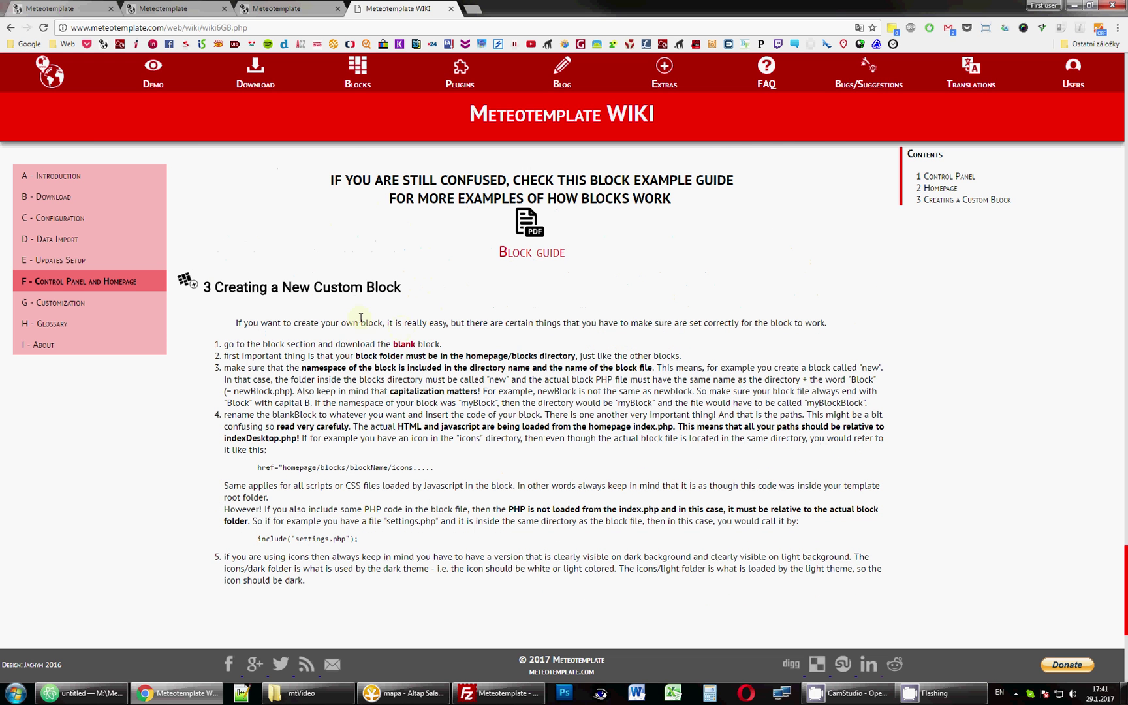
{"action": "left_click_drag", "start_coordinate": [223, 286], "coordinate": [464, 305]}
{"action": "left_click", "coordinate": [457, 327]}
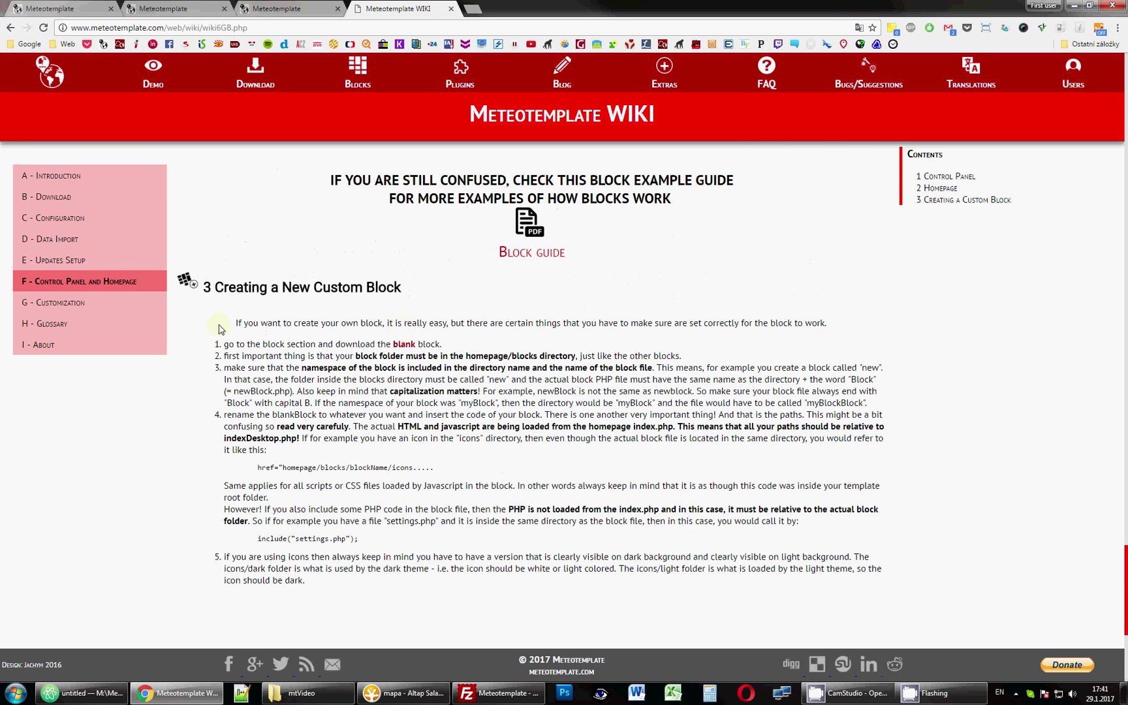
{"action": "left_click_drag", "start_coordinate": [233, 318], "coordinate": [620, 554]}
{"action": "left_click", "coordinate": [620, 554]}
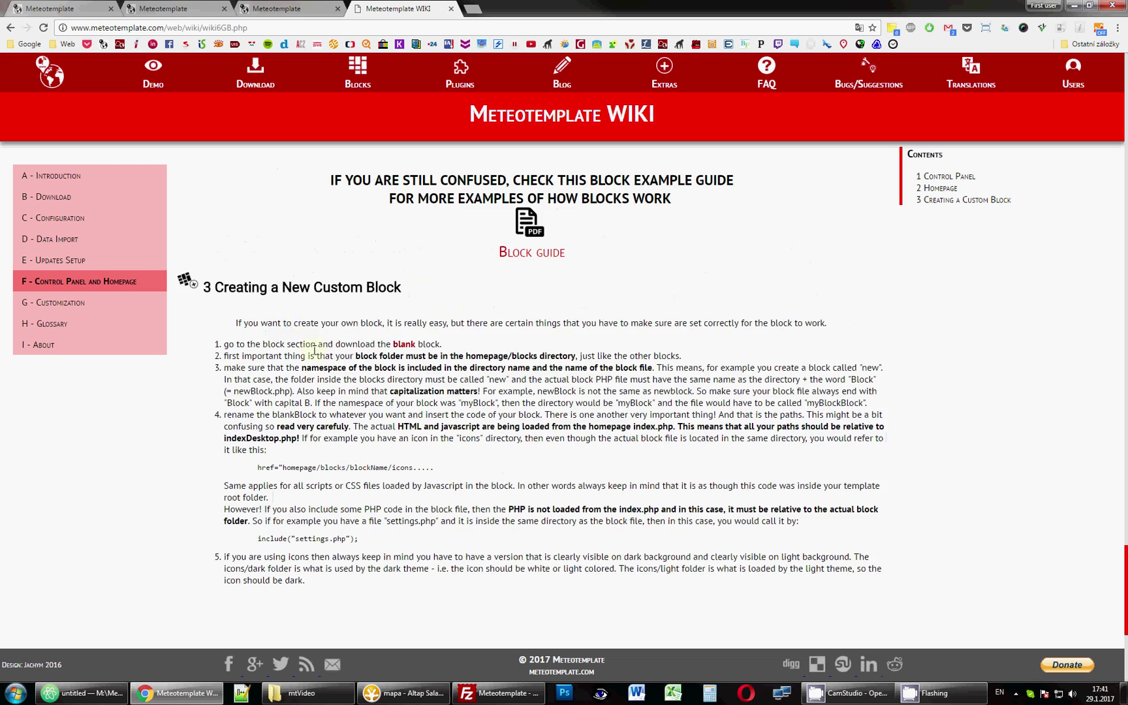
{"action": "left_click_drag", "start_coordinate": [285, 323], "coordinate": [417, 452]}
{"action": "left_click", "coordinate": [501, 564]}
{"action": "scroll", "coordinate": [459, 543], "scroll_direction": "up", "scroll_amount": 20}
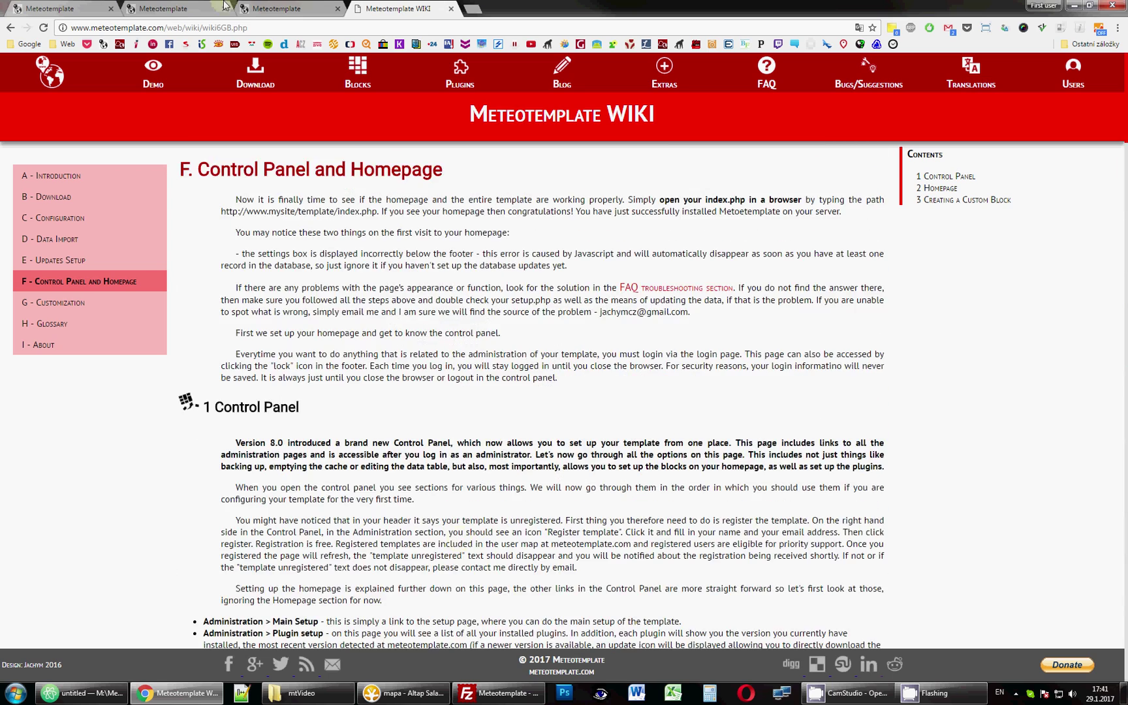
Step: Open the mobile homepage layout from the template's Control Panel and go back to the Control Panel
{"action": "left_click", "coordinate": [280, 8]}
{"action": "key", "text": "ctrl+shift+Tab"}
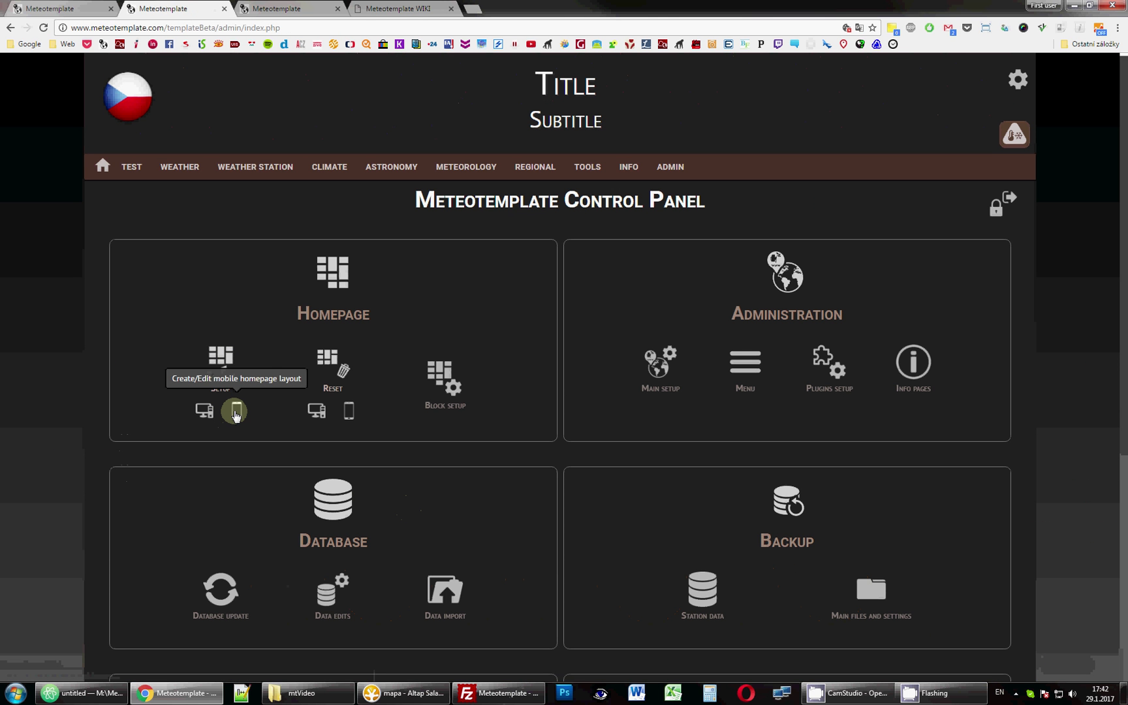
{"action": "left_click", "coordinate": [235, 411]}
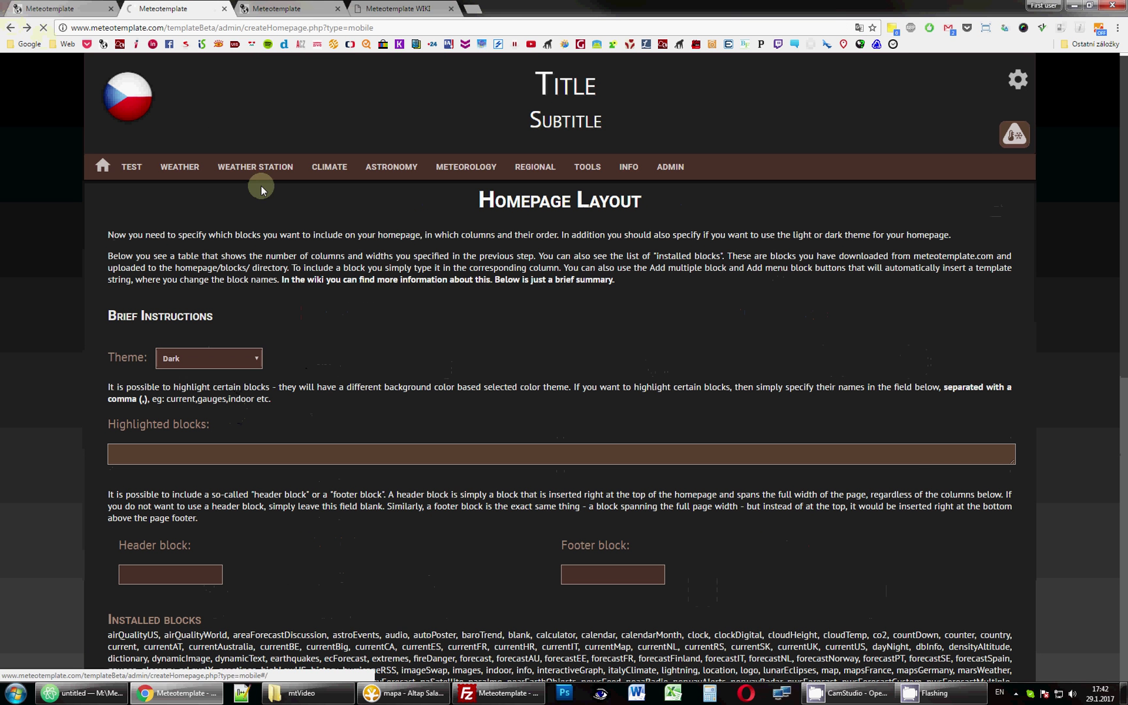
{"action": "left_click", "coordinate": [10, 28]}
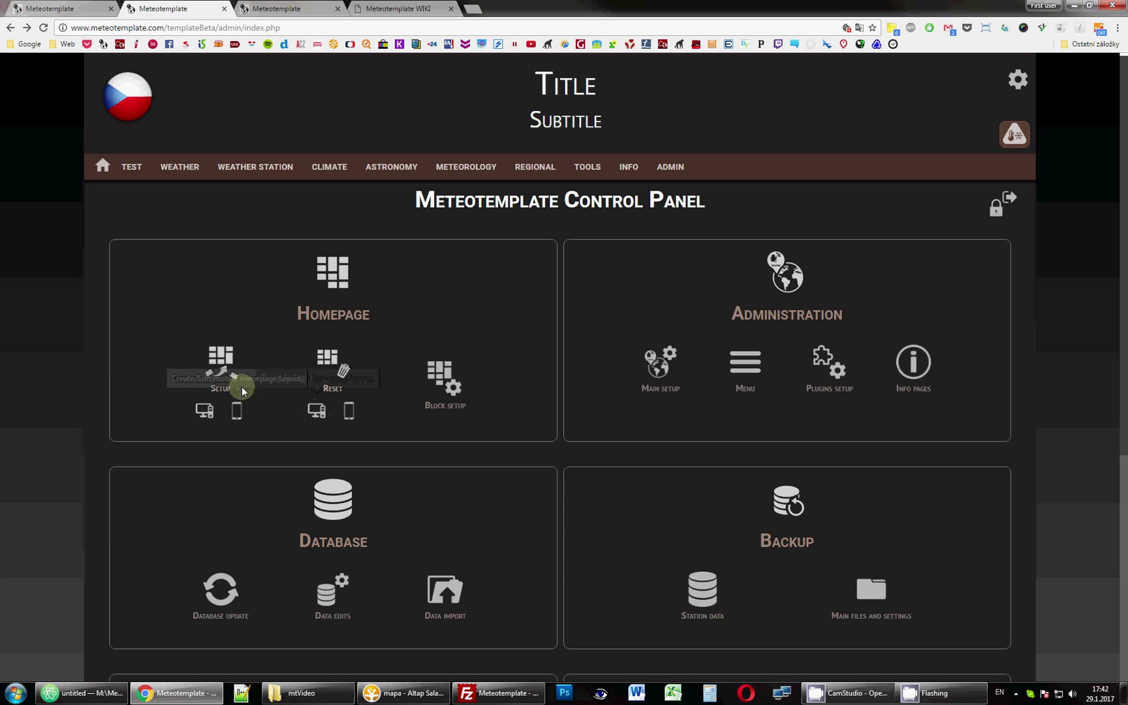
Step: Close the browser pages with the Meteotemplate wiki and the desktop homepage
{"action": "left_click", "coordinate": [340, 5]}
{"action": "left_click", "coordinate": [395, 6]}
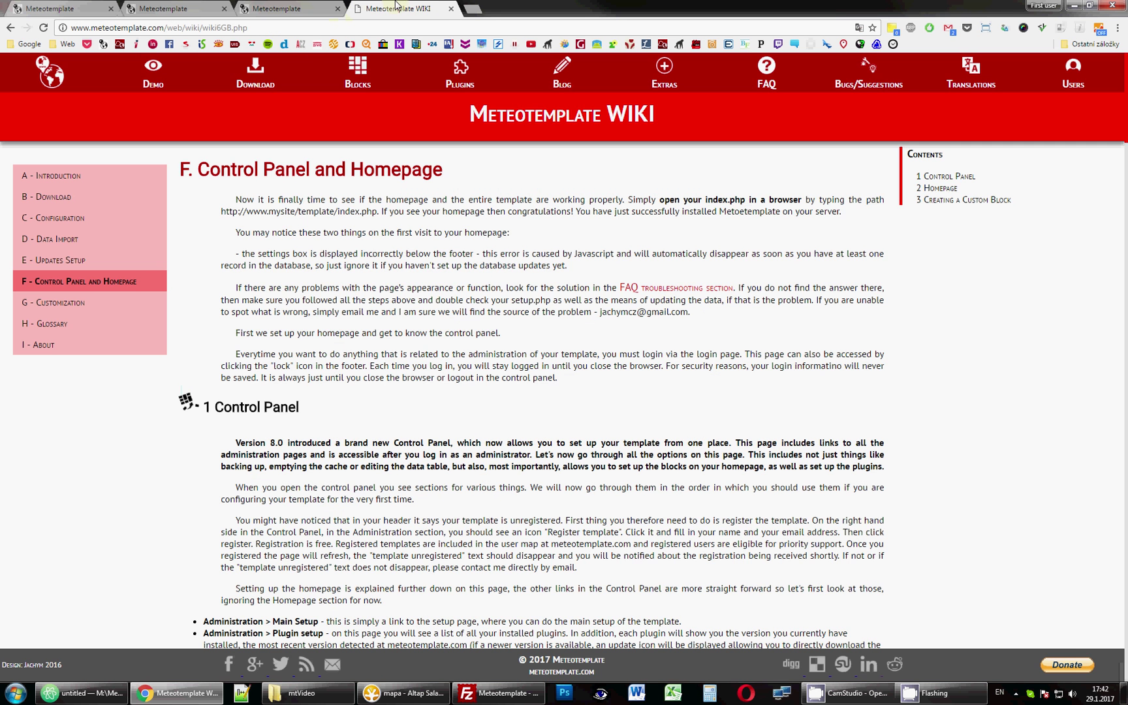
{"action": "left_click", "coordinate": [338, 9]}
{"action": "left_click", "coordinate": [337, 9]}
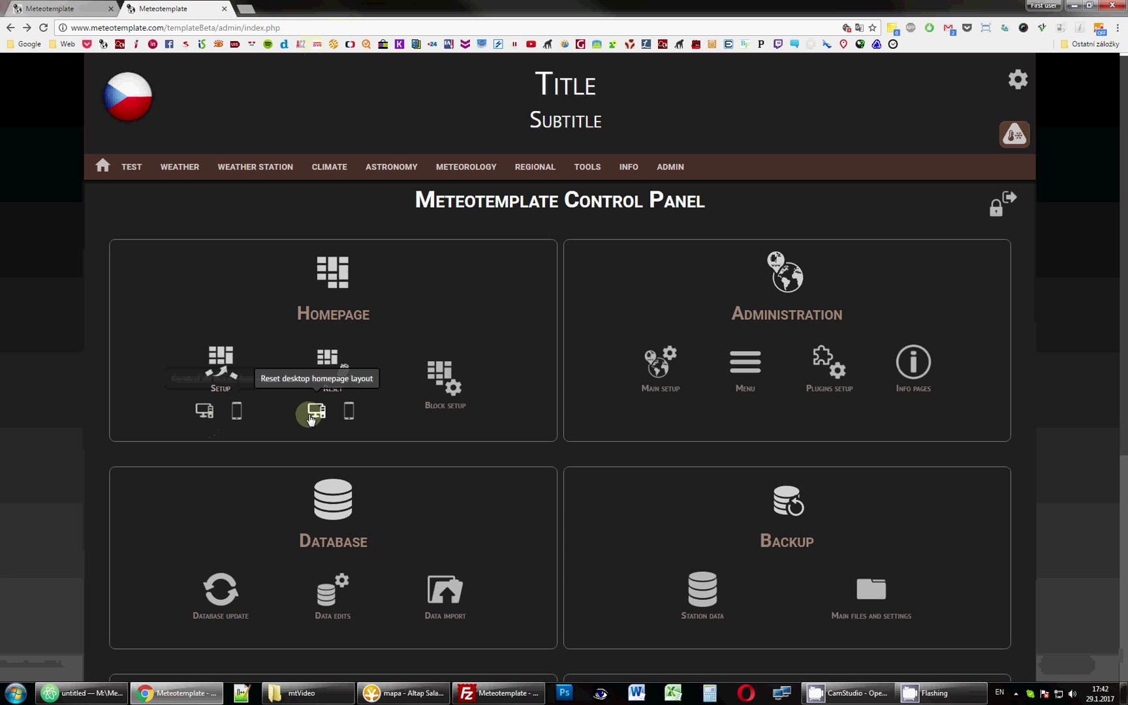
Step: Open the desktop homepage layout from the Control Panel and review its block columns
{"action": "left_click", "coordinate": [204, 411]}
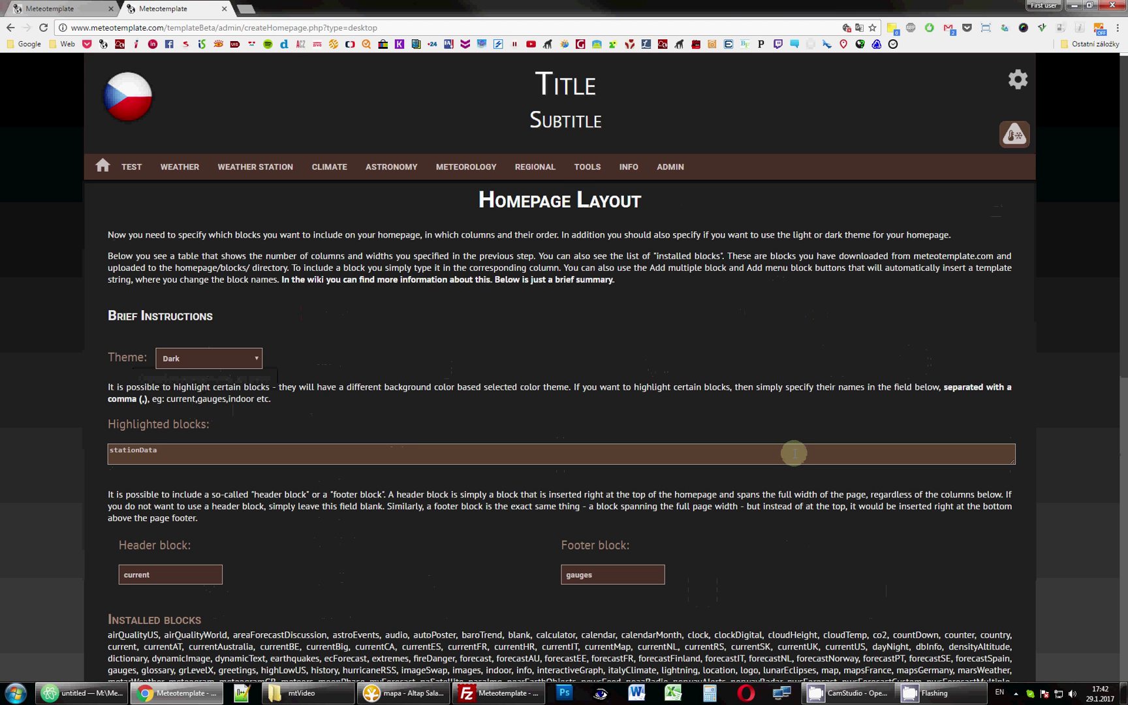
{"action": "scroll", "coordinate": [788, 352], "scroll_direction": "down", "scroll_amount": 9}
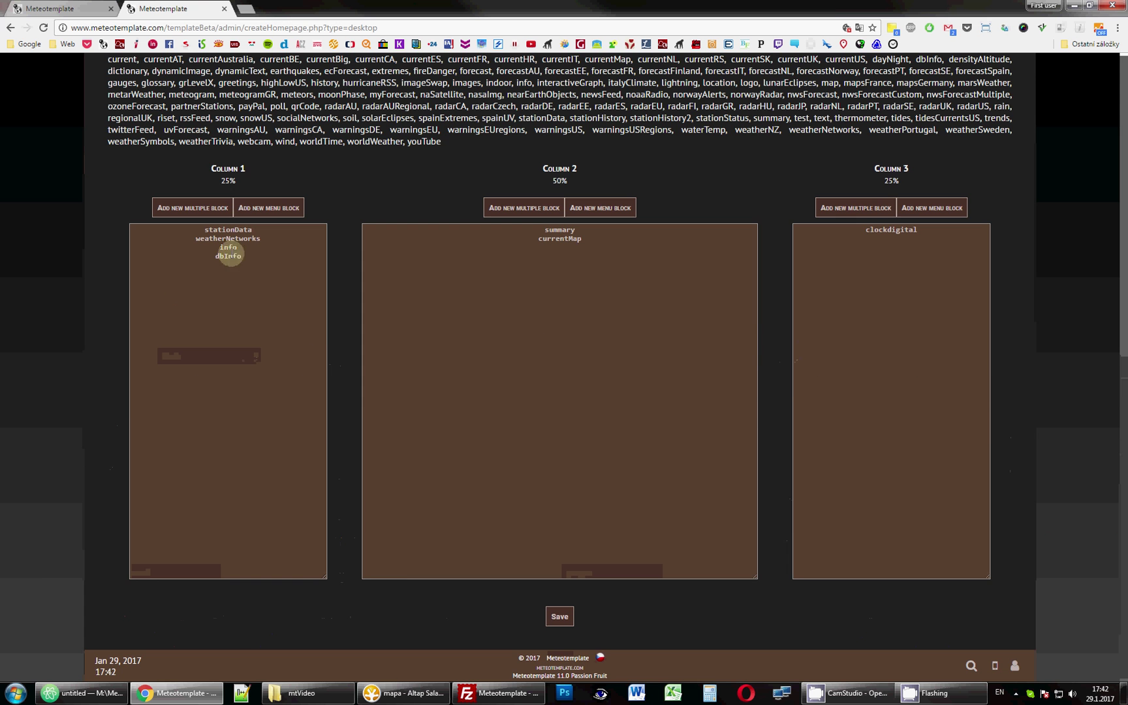
{"action": "scroll", "coordinate": [679, 285], "scroll_direction": "up", "scroll_amount": 9}
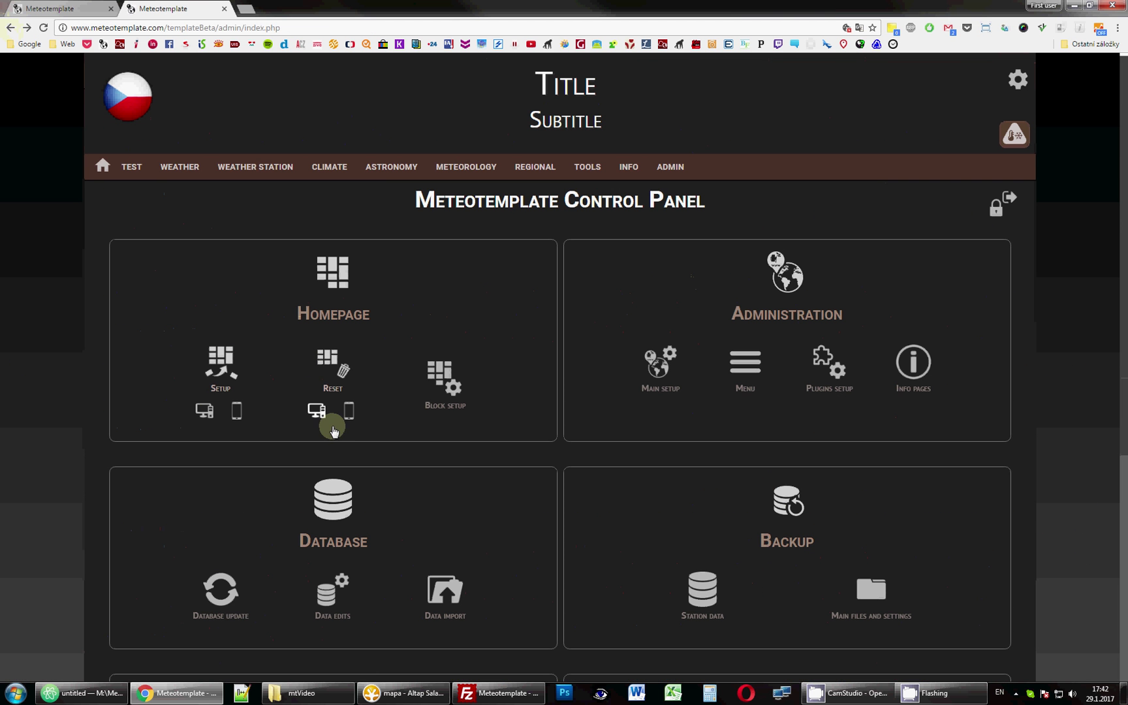
Step: Reset the mobile homepage layout from the Control Panel
{"action": "left_click", "coordinate": [349, 410]}
{"action": "left_click", "coordinate": [620, 95]}
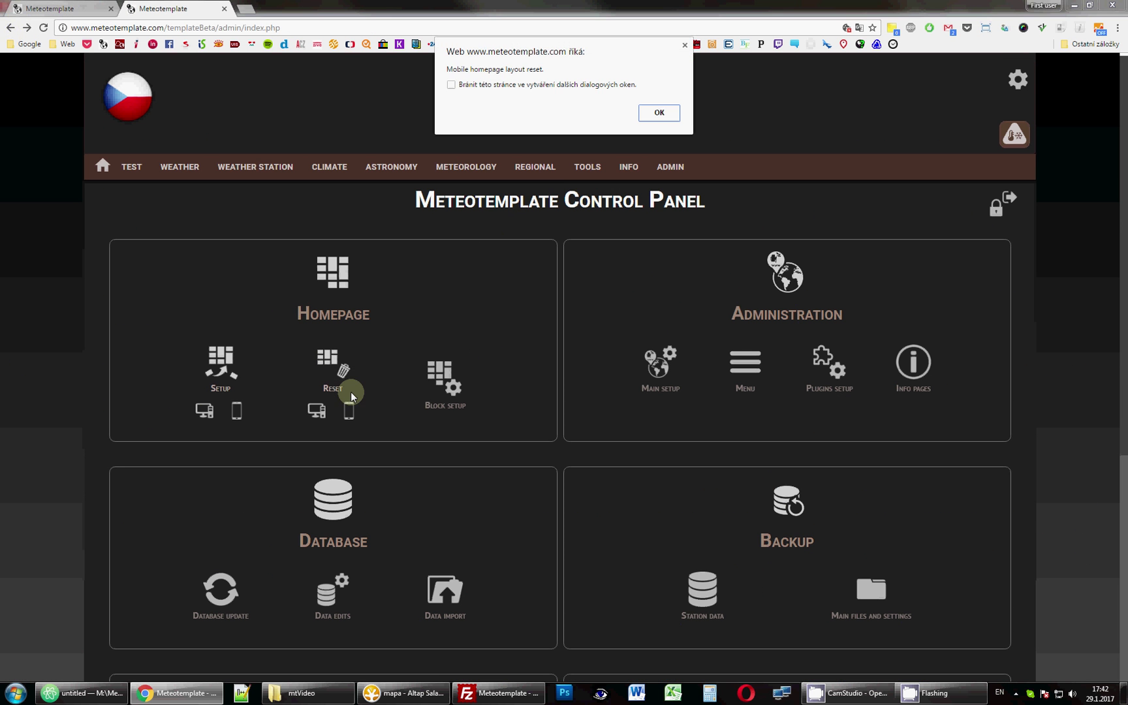
{"action": "left_click", "coordinate": [659, 113]}
Step: Start the mobile homepage setup with a single column width of 100 and continue to its block layout
{"action": "left_click", "coordinate": [245, 416]}
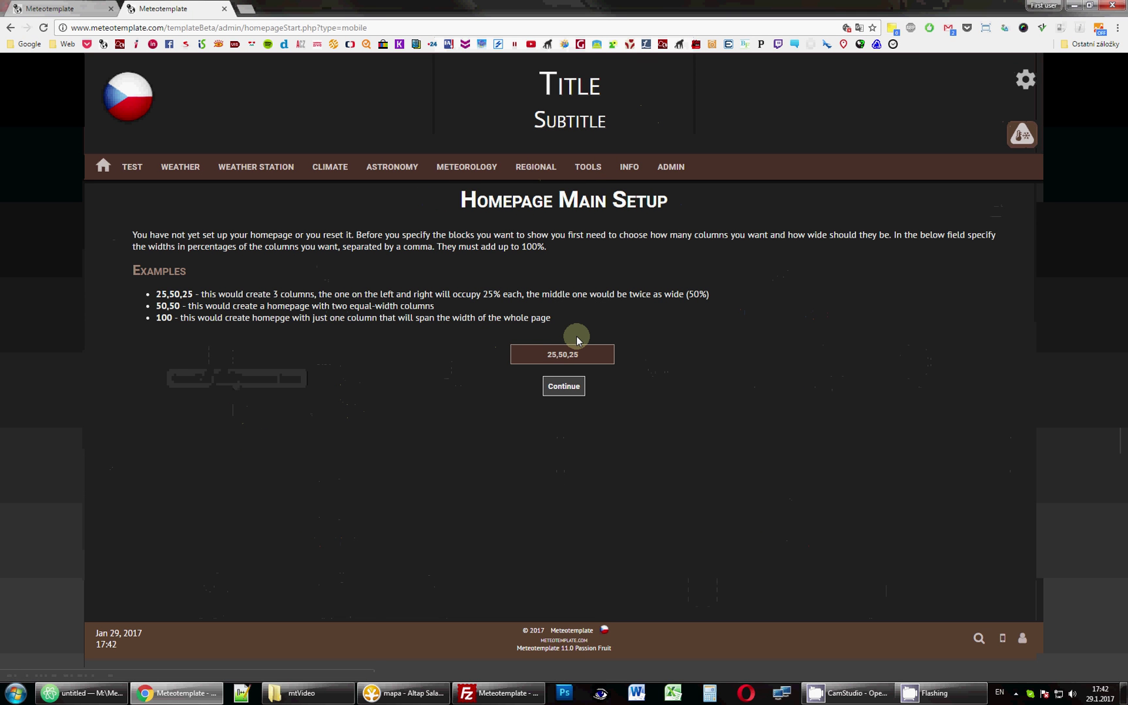
{"action": "left_click_drag", "start_coordinate": [594, 353], "coordinate": [539, 359]}
{"action": "type", "text": "100"}
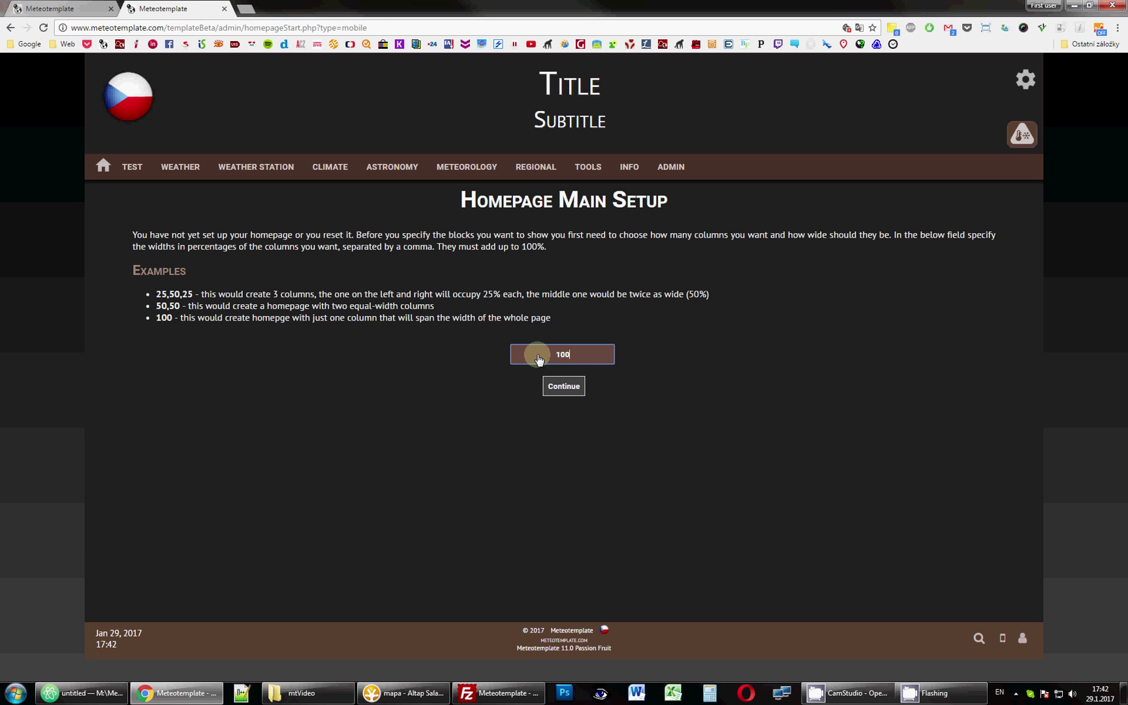
{"action": "left_click", "coordinate": [558, 389]}
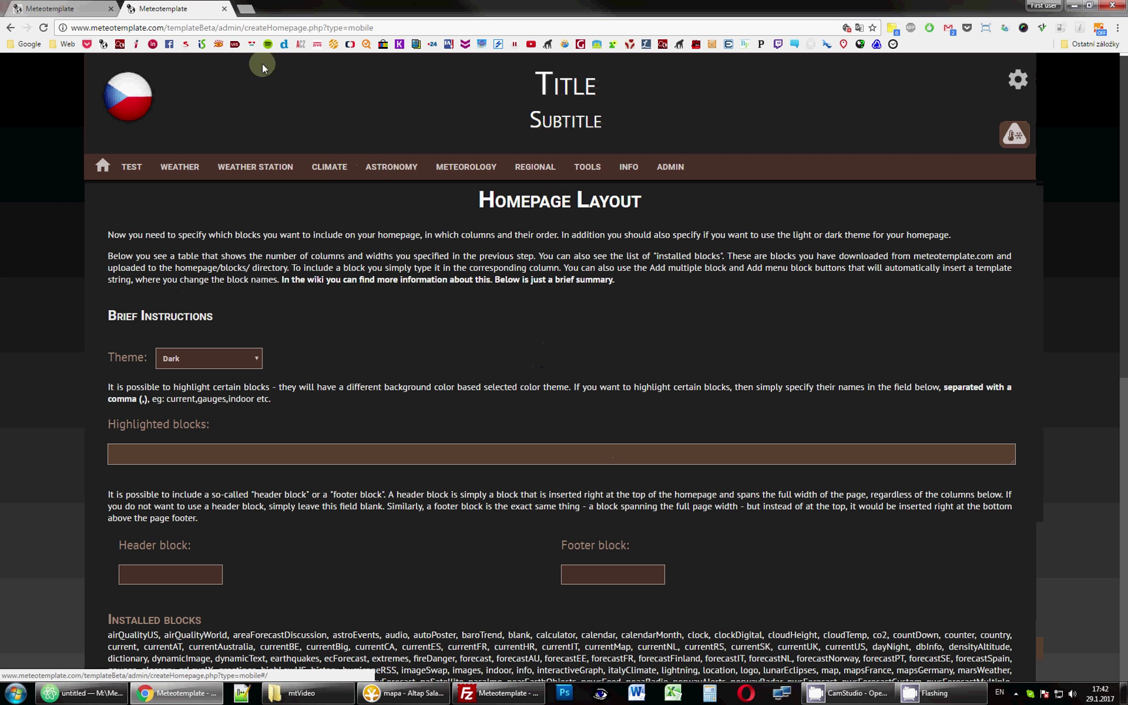
{"action": "scroll", "coordinate": [761, 210], "scroll_direction": "down", "scroll_amount": 3}
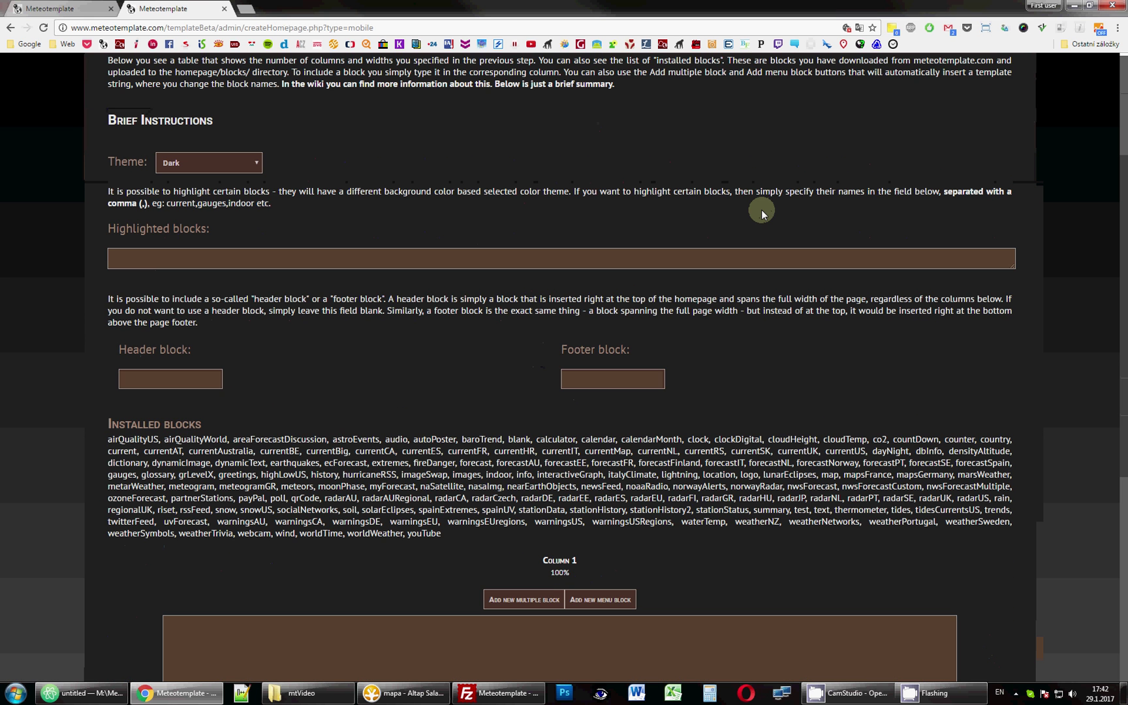
{"action": "scroll", "coordinate": [308, 486], "scroll_direction": "down", "scroll_amount": 7}
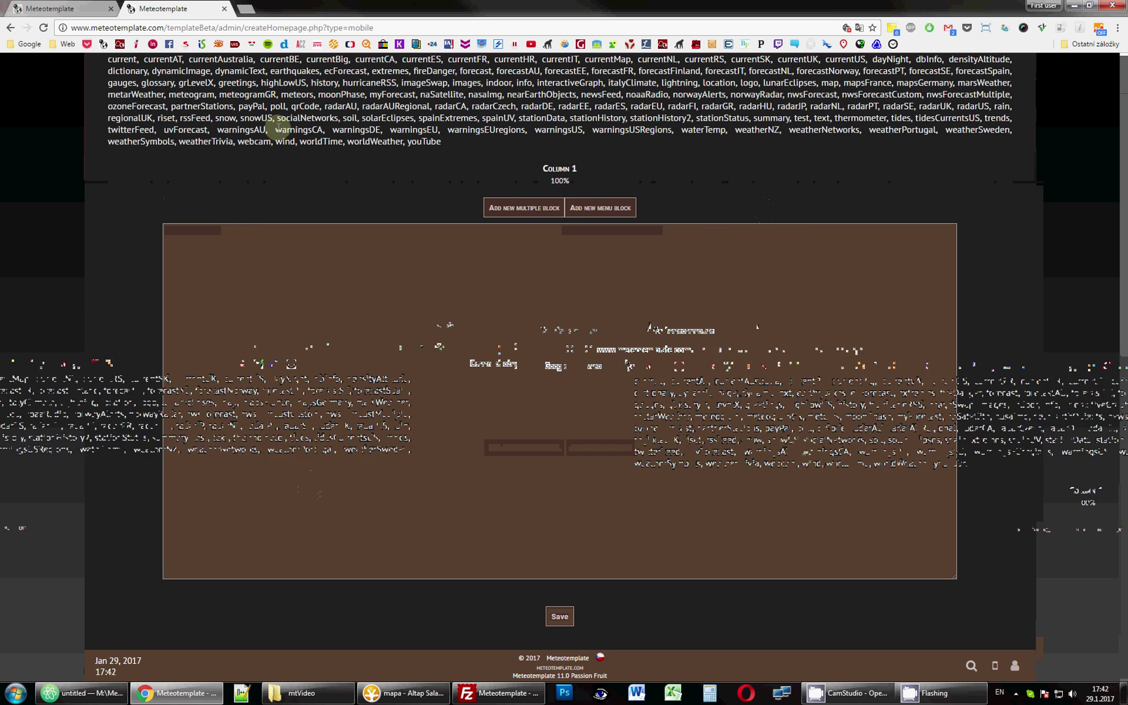
Step: Enter the currentMap block in Column 1 of the mobile homepage layout and review the theme, highlighted, header and footer block options
{"action": "scroll", "coordinate": [466, 257], "scroll_direction": "up", "scroll_amount": 3}
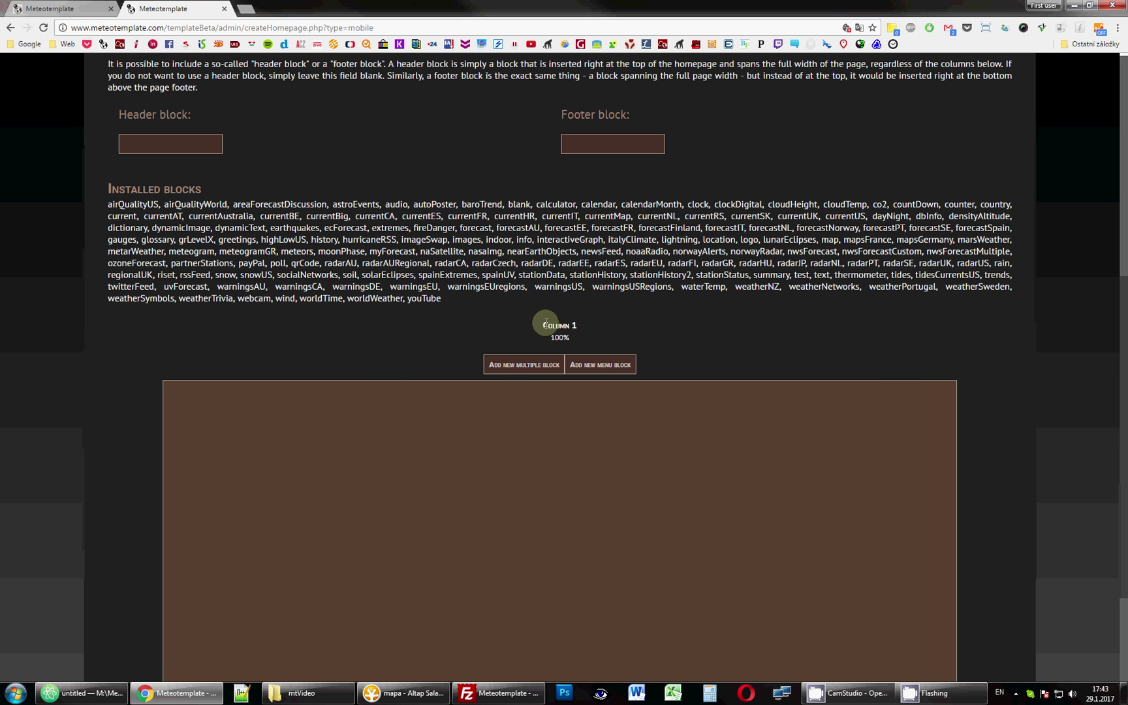
{"action": "left_click_drag", "start_coordinate": [534, 327], "coordinate": [615, 328]}
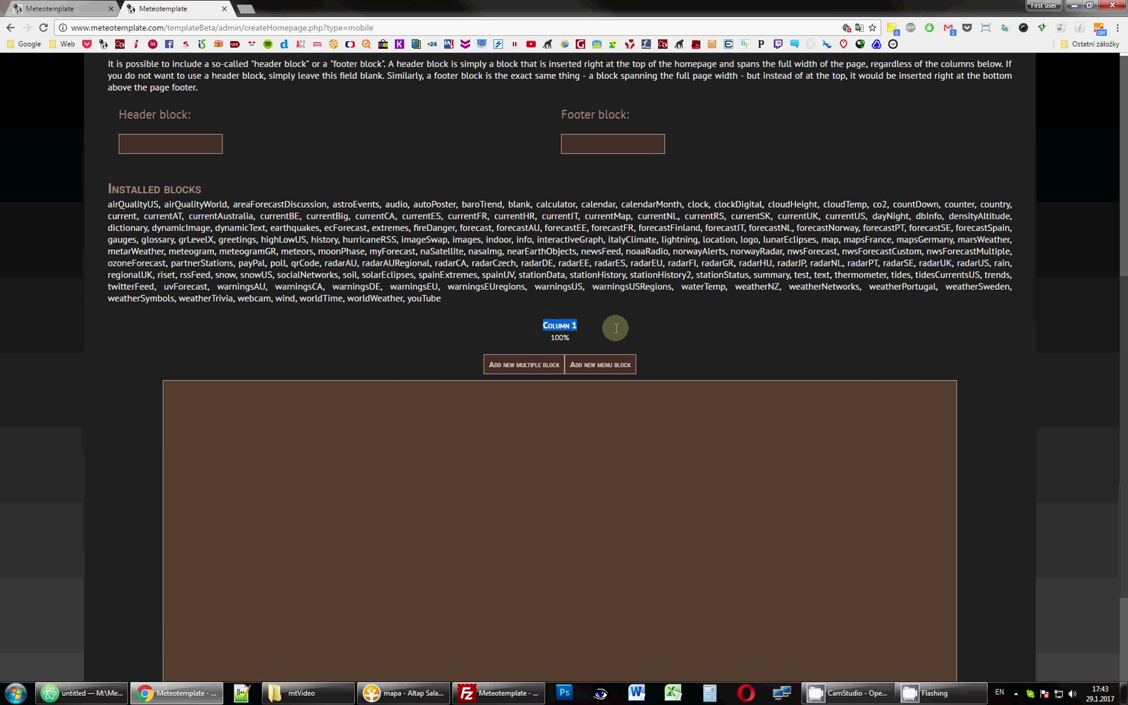
{"action": "scroll", "coordinate": [684, 375], "scroll_direction": "down", "scroll_amount": 3}
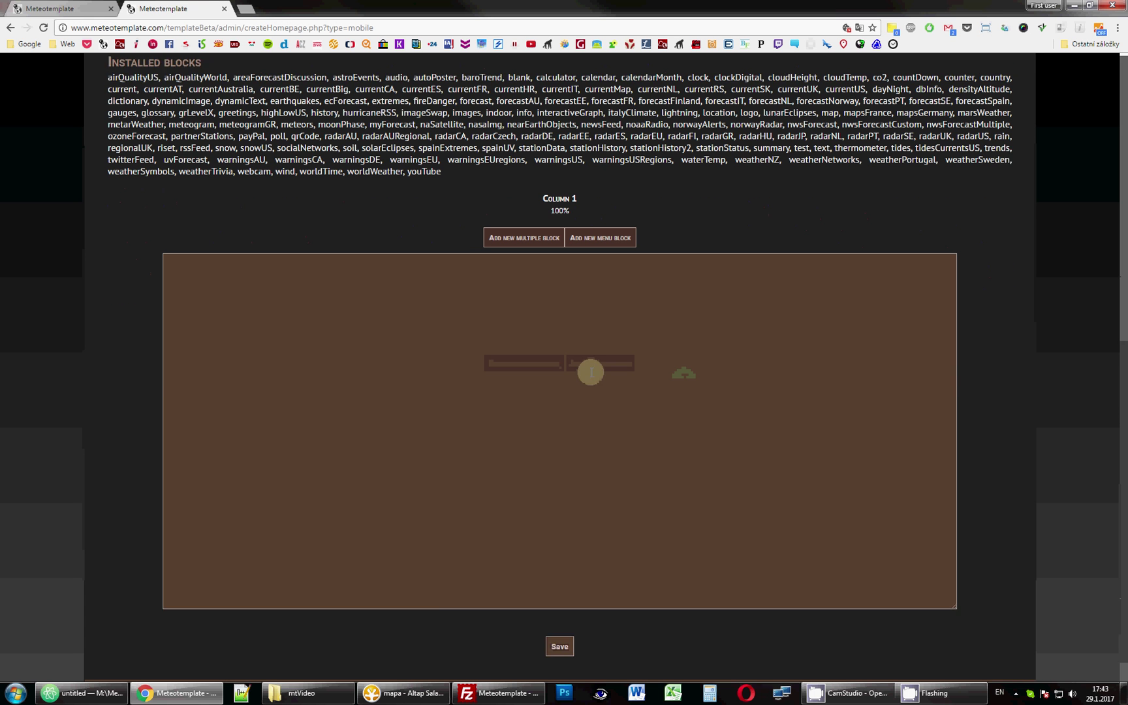
{"action": "left_click", "coordinate": [592, 329]}
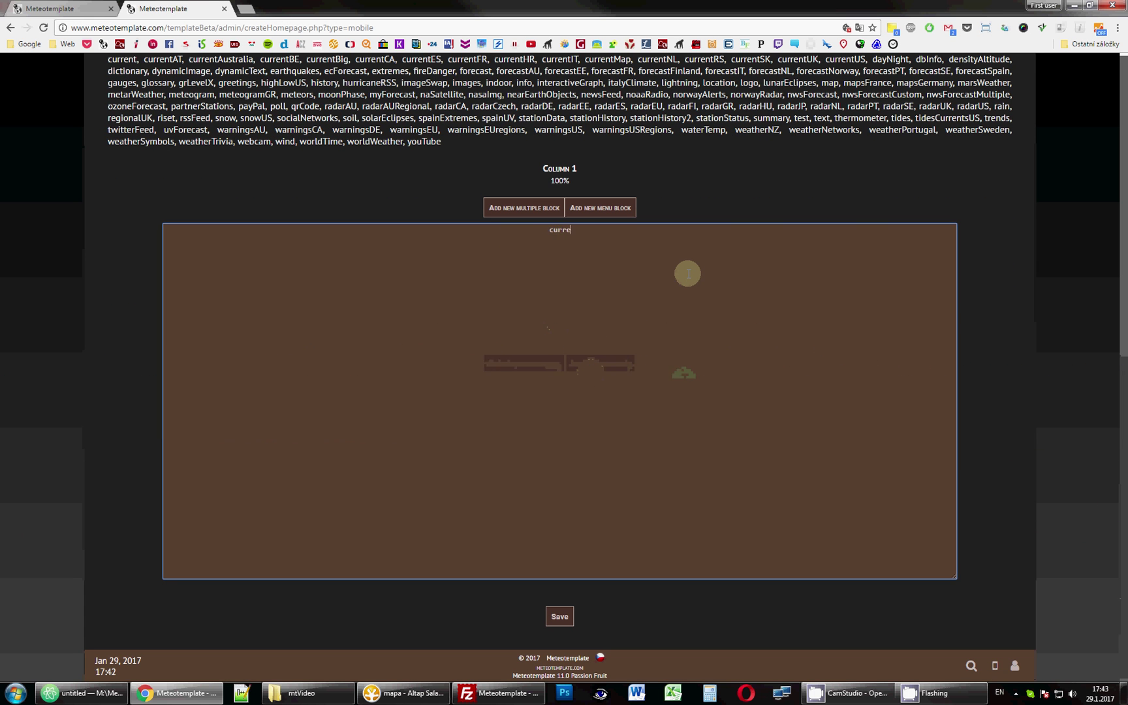
{"action": "type", "text": "currentMap"}
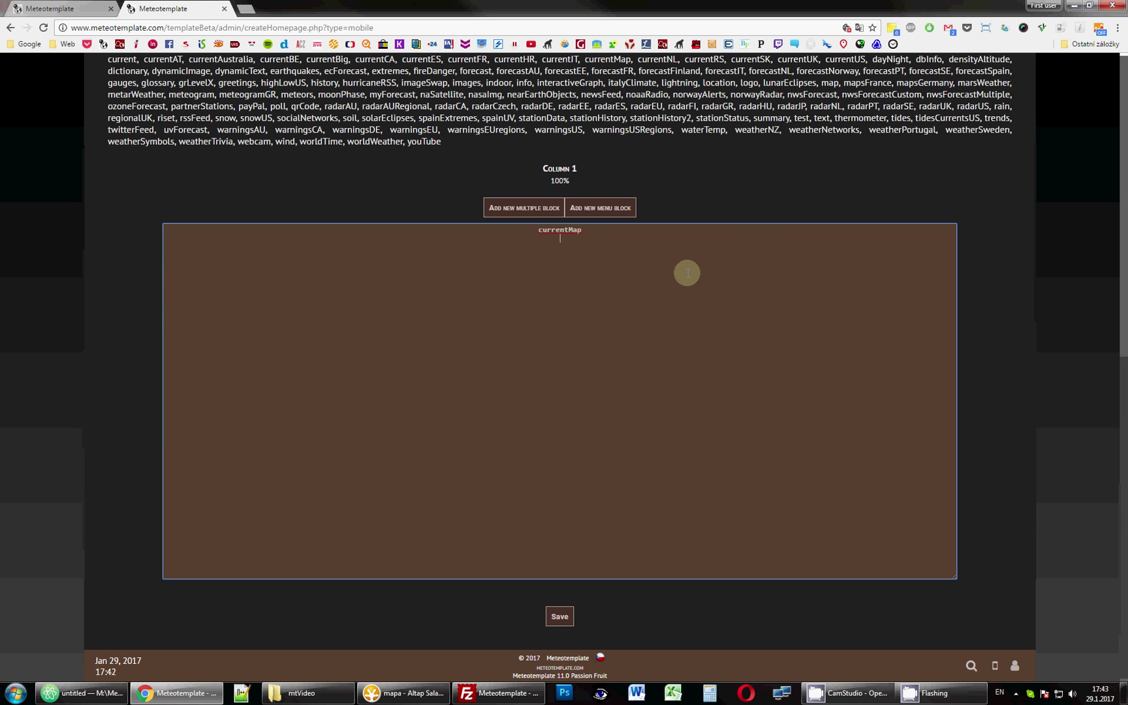
{"action": "scroll", "coordinate": [687, 273], "scroll_direction": "up", "scroll_amount": 1}
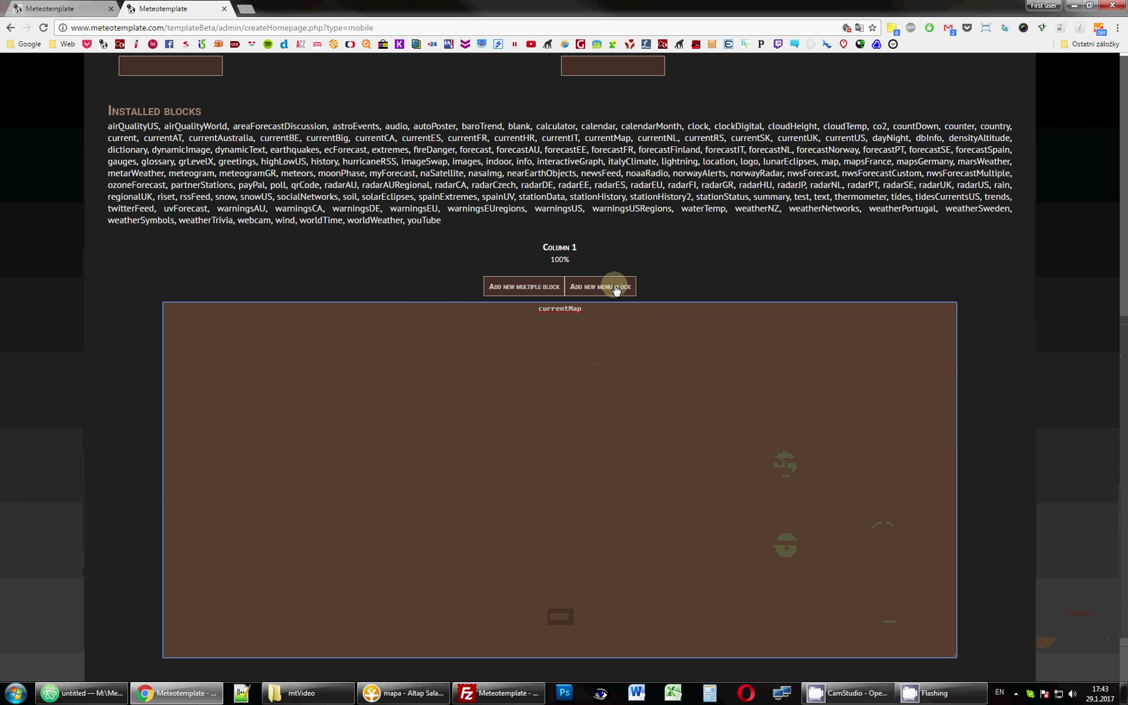
{"action": "scroll", "coordinate": [481, 595], "scroll_direction": "up", "scroll_amount": 3}
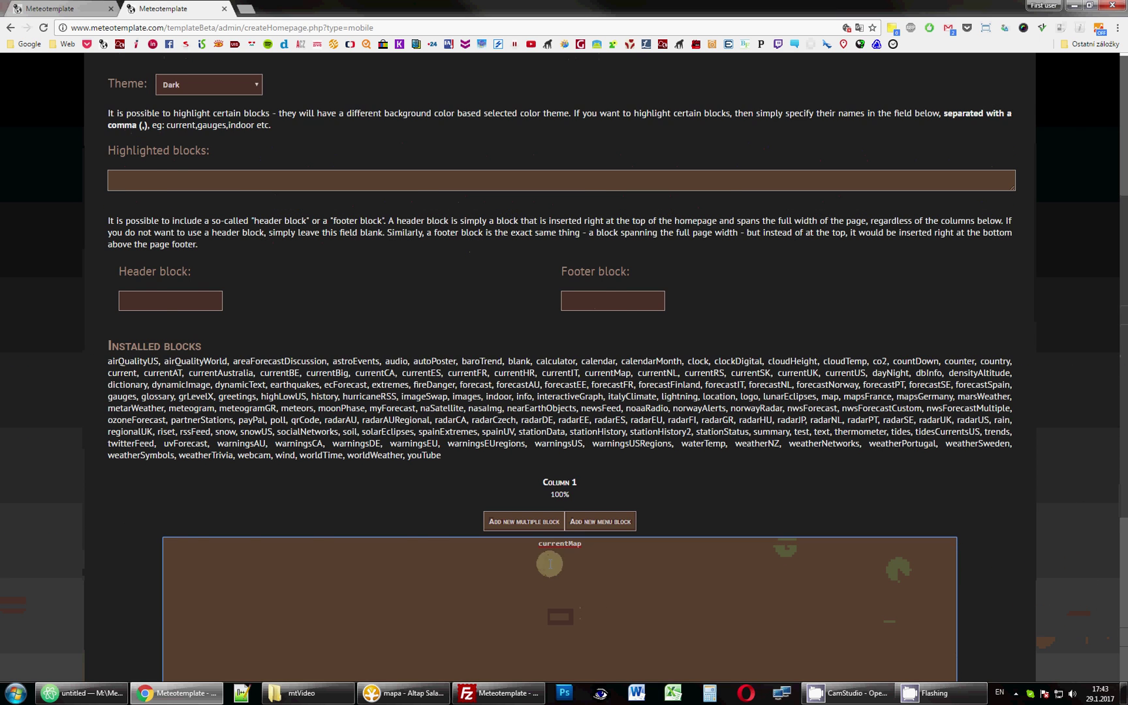
{"action": "scroll", "coordinate": [496, 568], "scroll_direction": "up", "scroll_amount": 4}
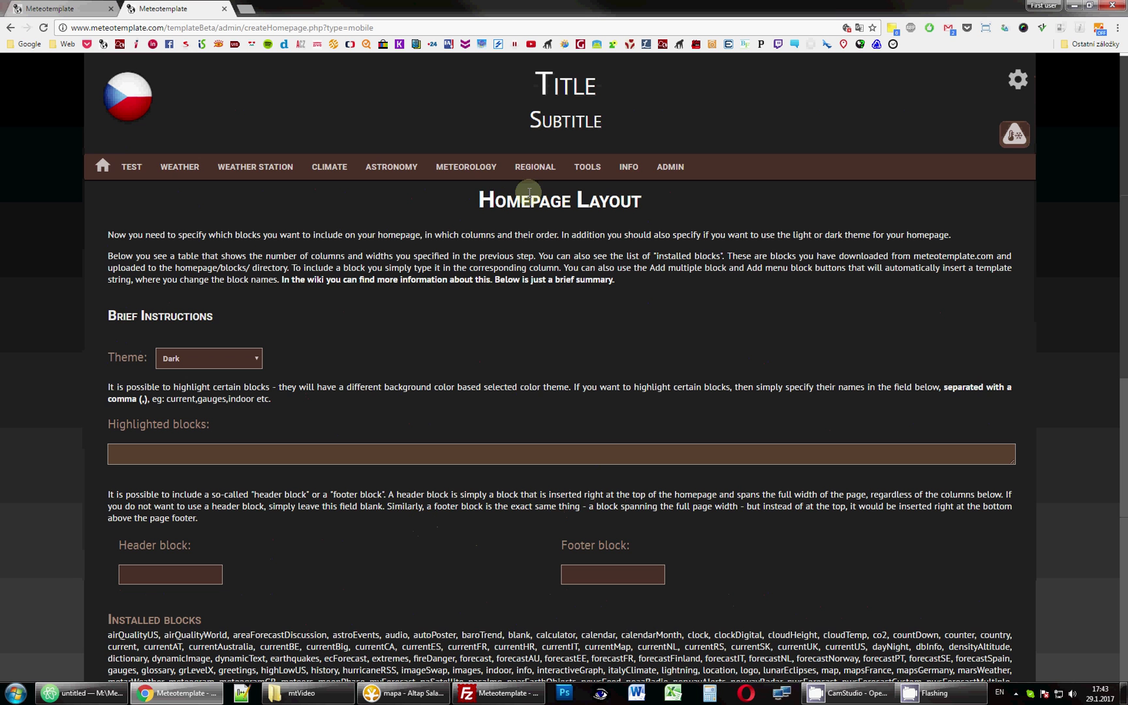
{"action": "scroll", "coordinate": [367, 337], "scroll_direction": "down", "scroll_amount": 3}
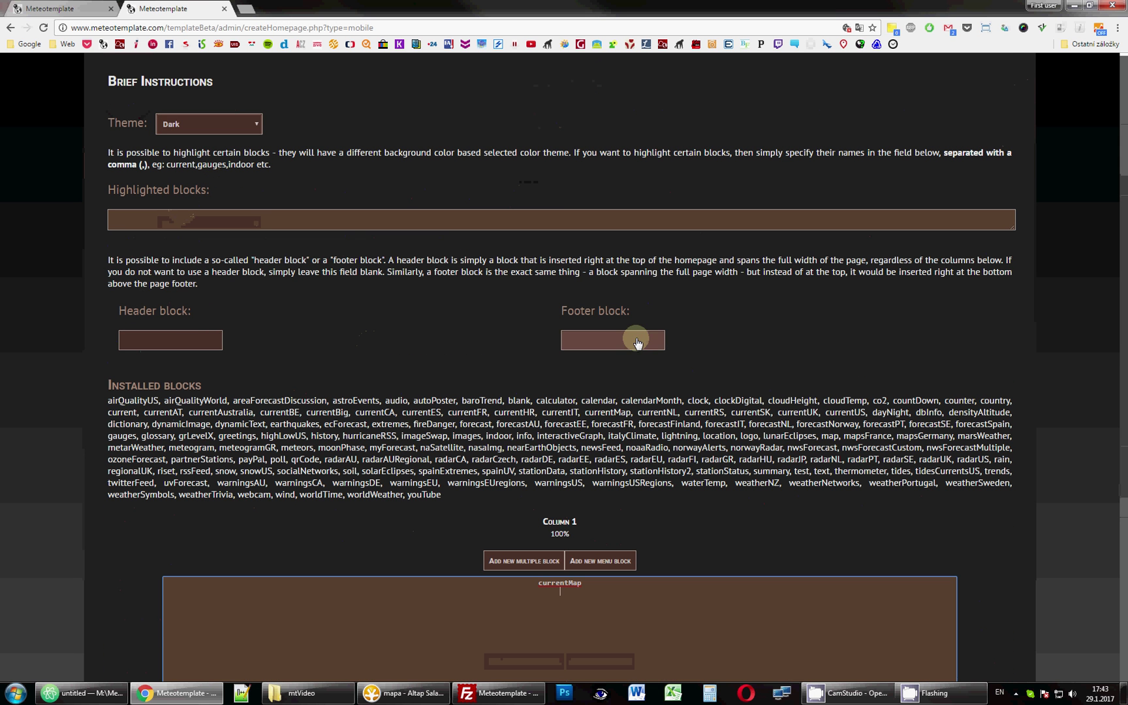
{"action": "scroll", "coordinate": [292, 273], "scroll_direction": "up", "scroll_amount": 3}
Step: Leave the mobile layout unsaved, open the block setup from the Control Panel and look through the installed blocks list
{"action": "left_click", "coordinate": [10, 28]}
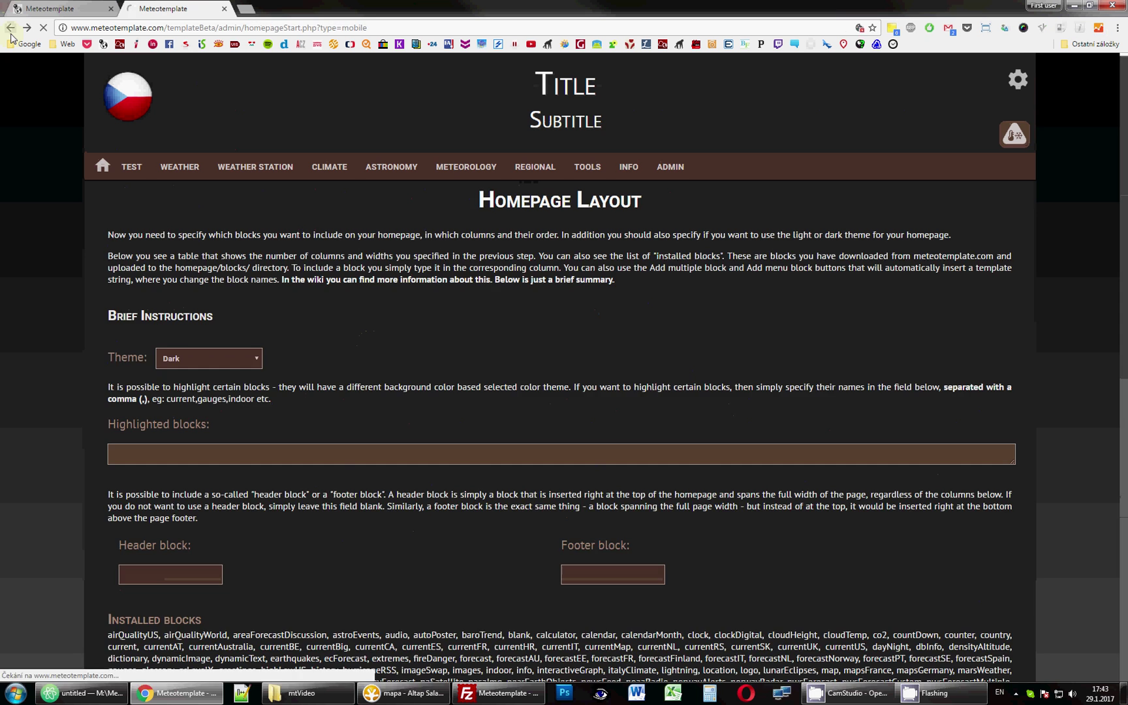
{"action": "left_click", "coordinate": [10, 29]}
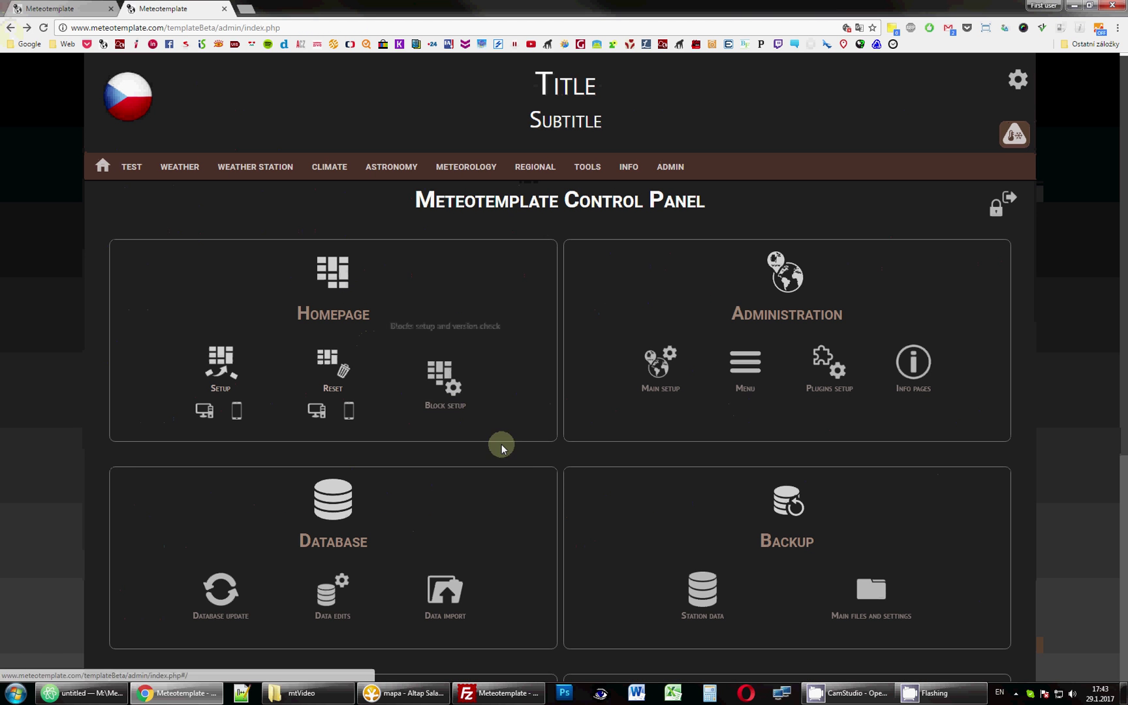
{"action": "left_click", "coordinate": [438, 395]}
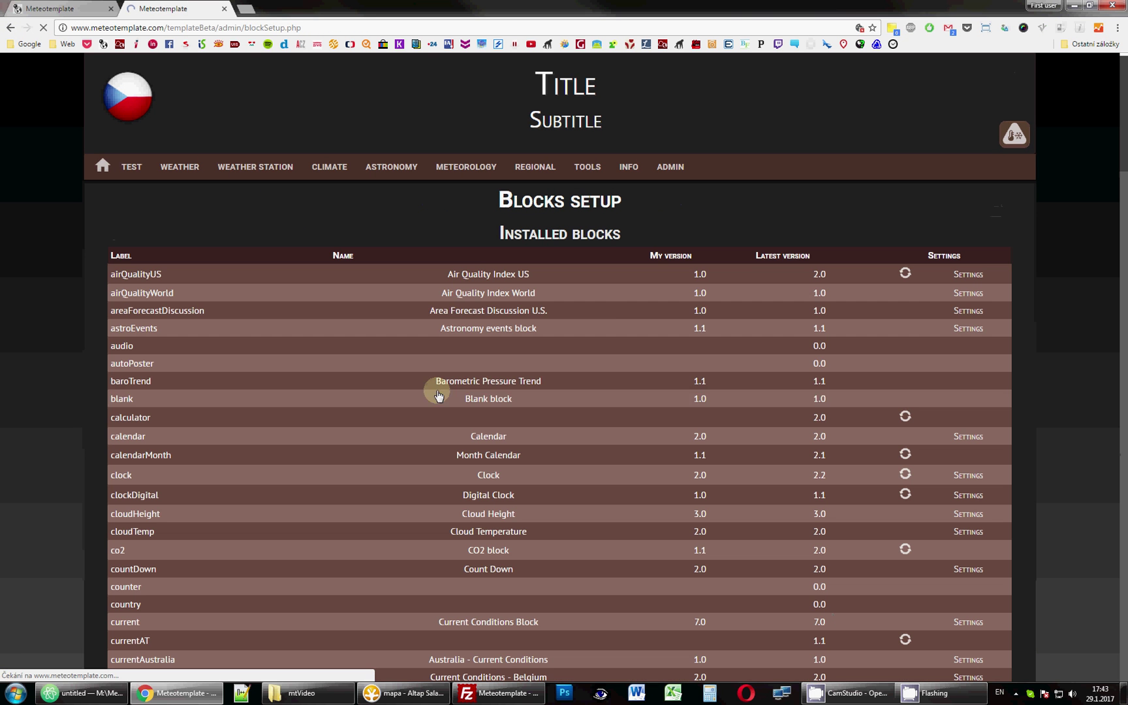
{"action": "scroll", "coordinate": [701, 307], "scroll_direction": "down", "scroll_amount": 7}
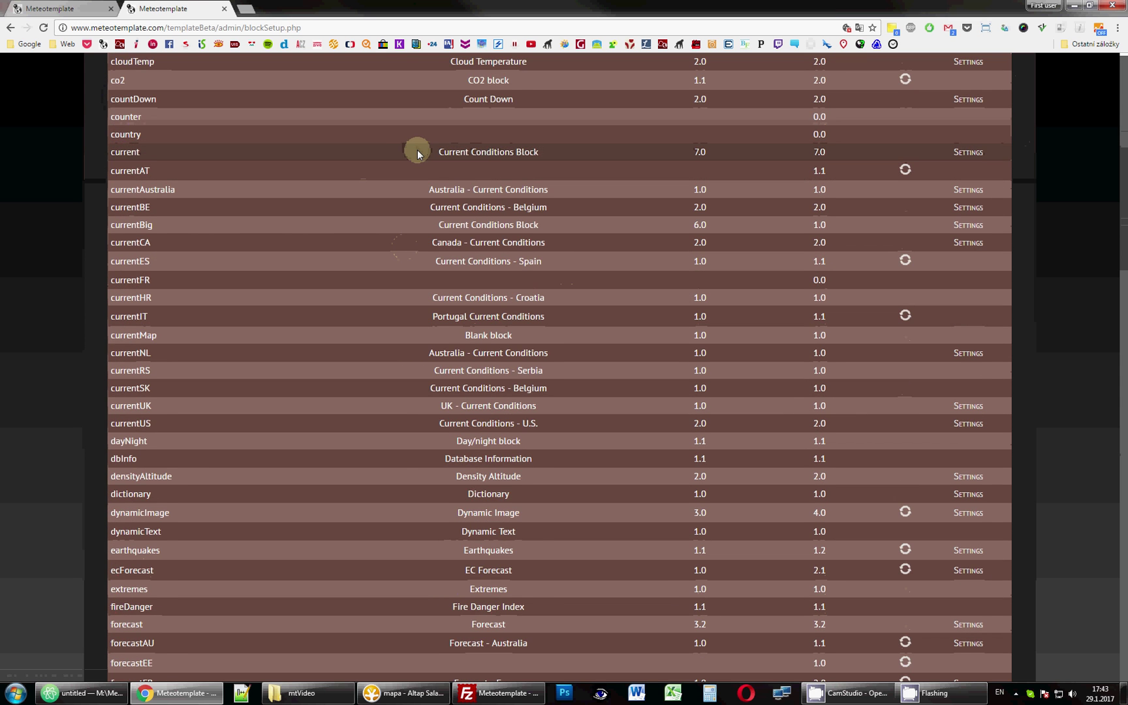
{"action": "scroll", "coordinate": [414, 152], "scroll_direction": "up", "scroll_amount": 7}
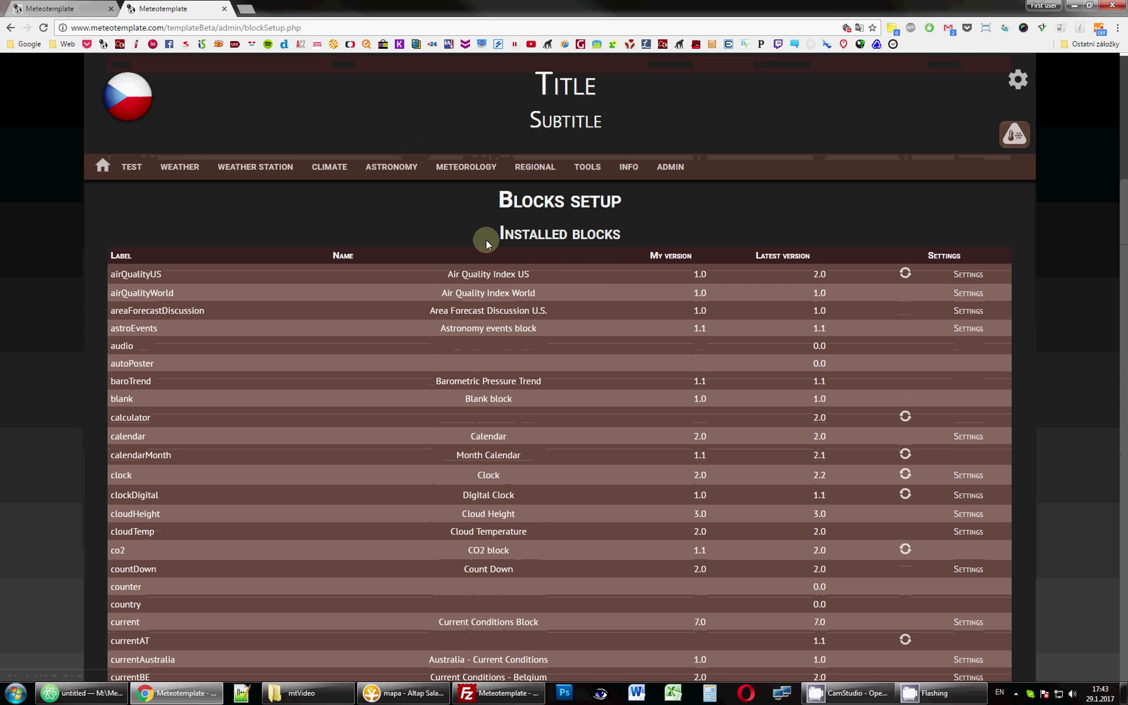